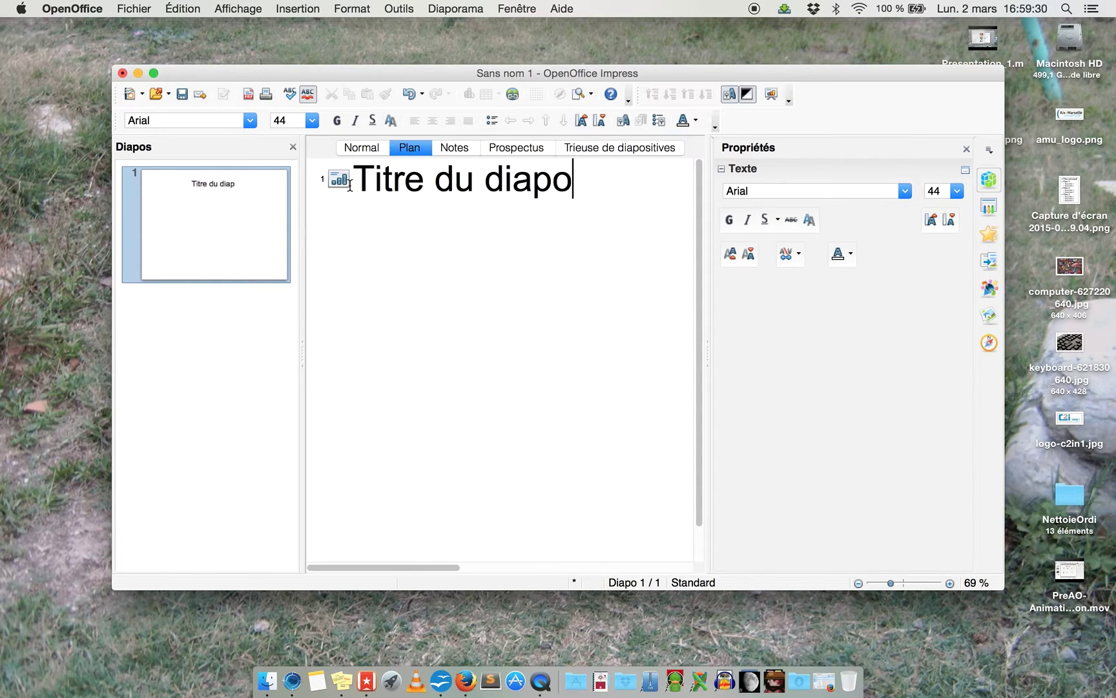
- Complete the first slide's title as "Titre du diaporama" and add a second slide to the outline
key("Return")
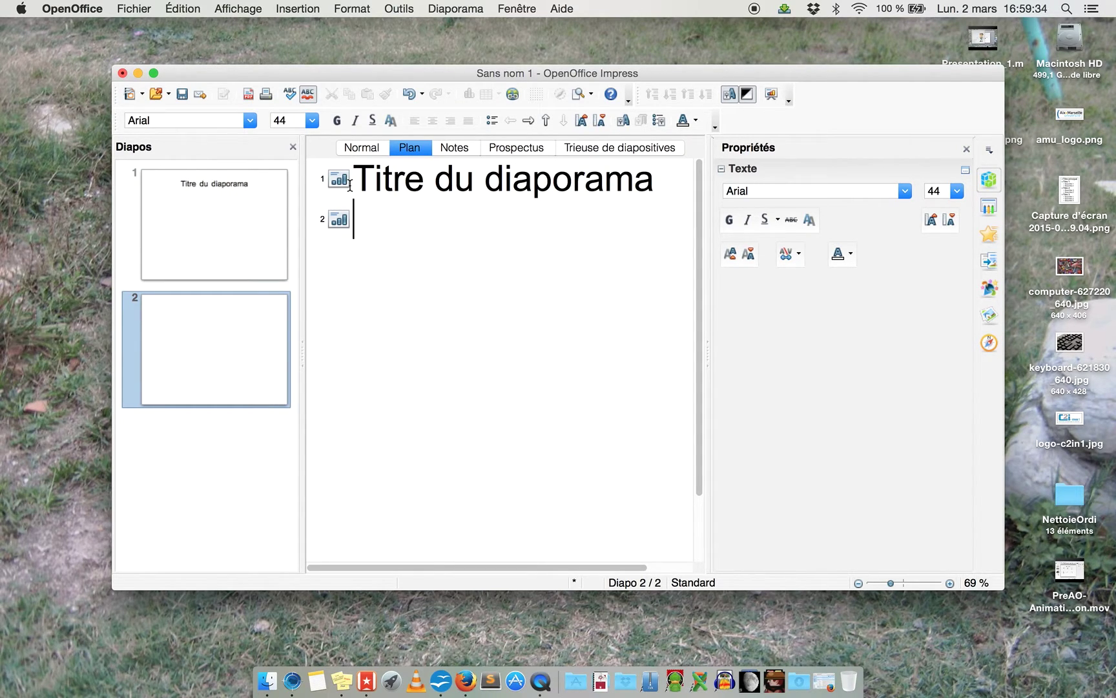
key("Return")
key("Return")
key("Return")
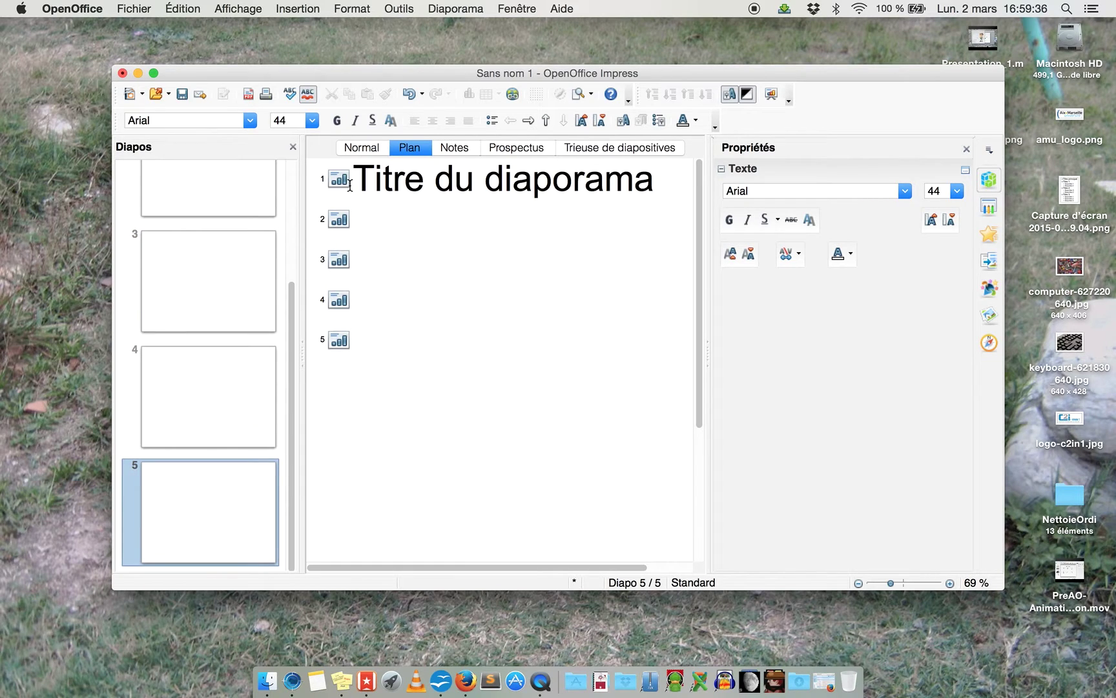
key("BackSpace")
key("BackSpace")
key("BackSpace")
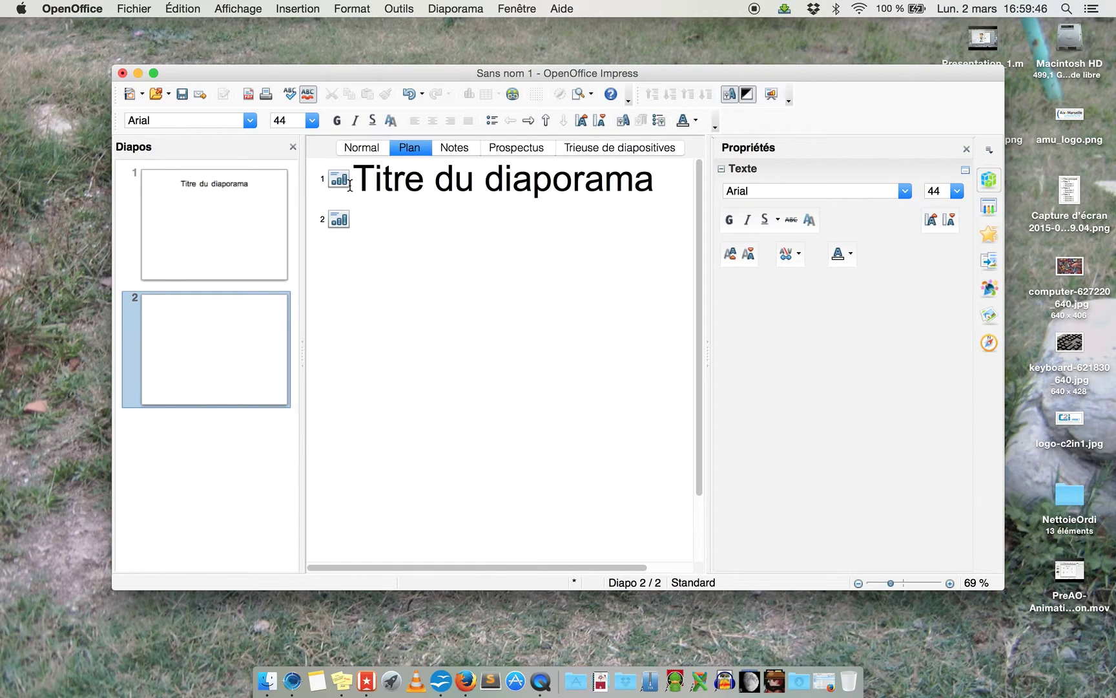
- Title the second slide "Titre 1" and add the bullet "Sous-titre 1" one level below it
type("Titre 1")
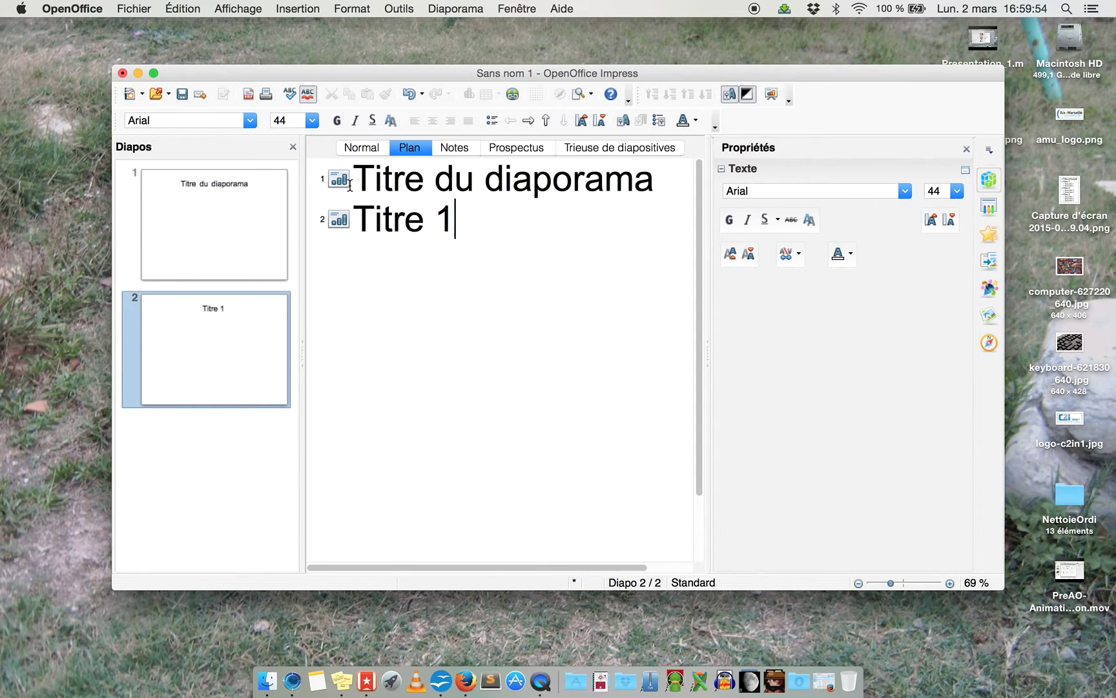
key("Return")
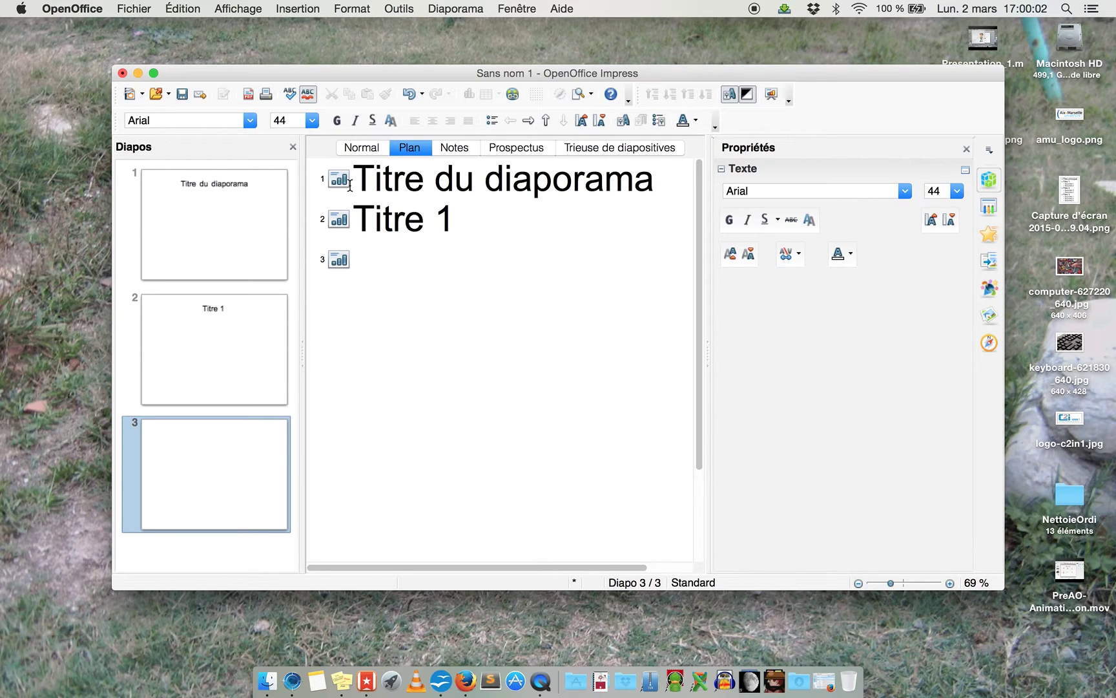
key("Tab")
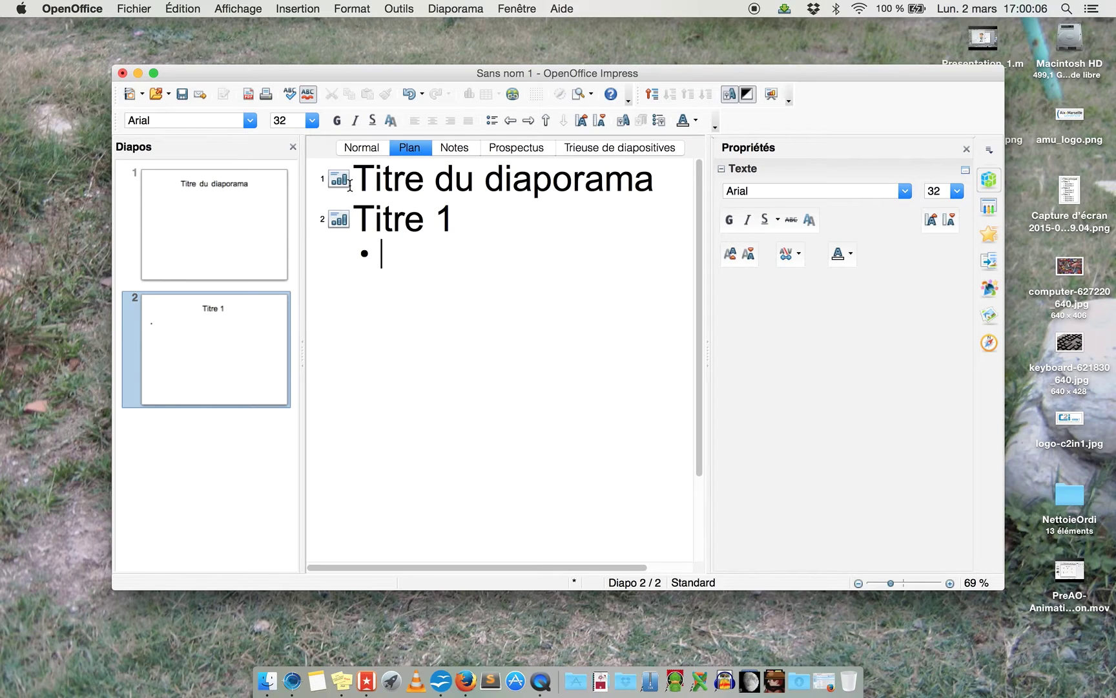
type("Sous-")
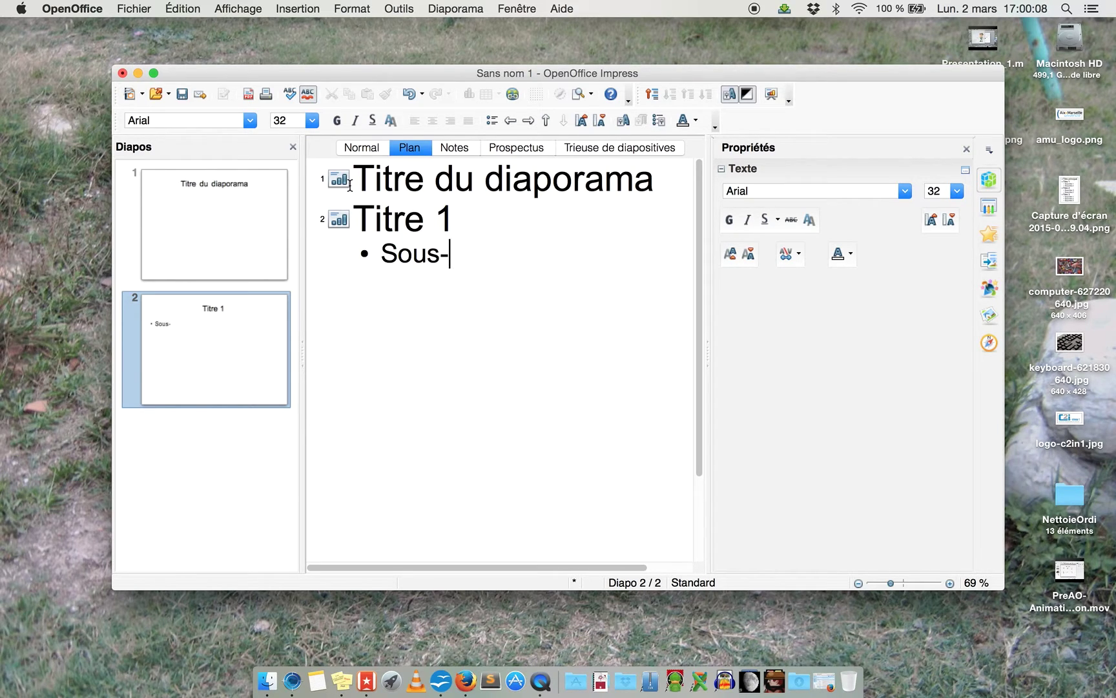
type("titre 1")
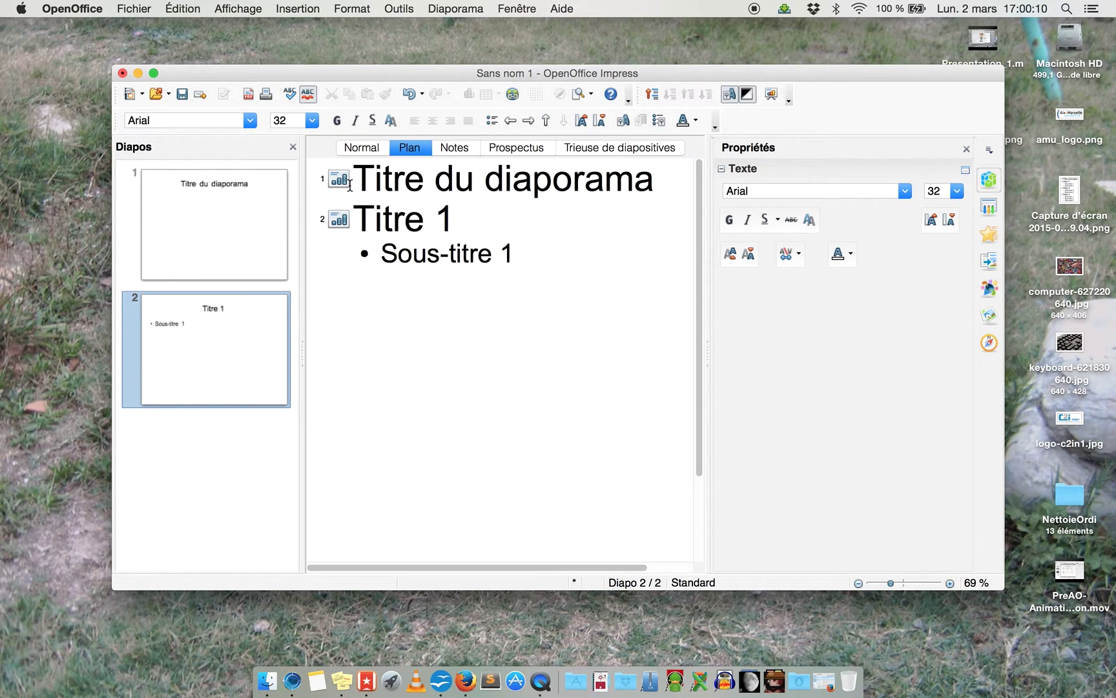
- Copy the bullet "Sous-titre 1" onto a new line below it and change the copy to "Sous-titre 2"
triple_click(452, 249)
key("ctrl+c")
left_click(530, 248)
key("Return")
key("ctrl+v")
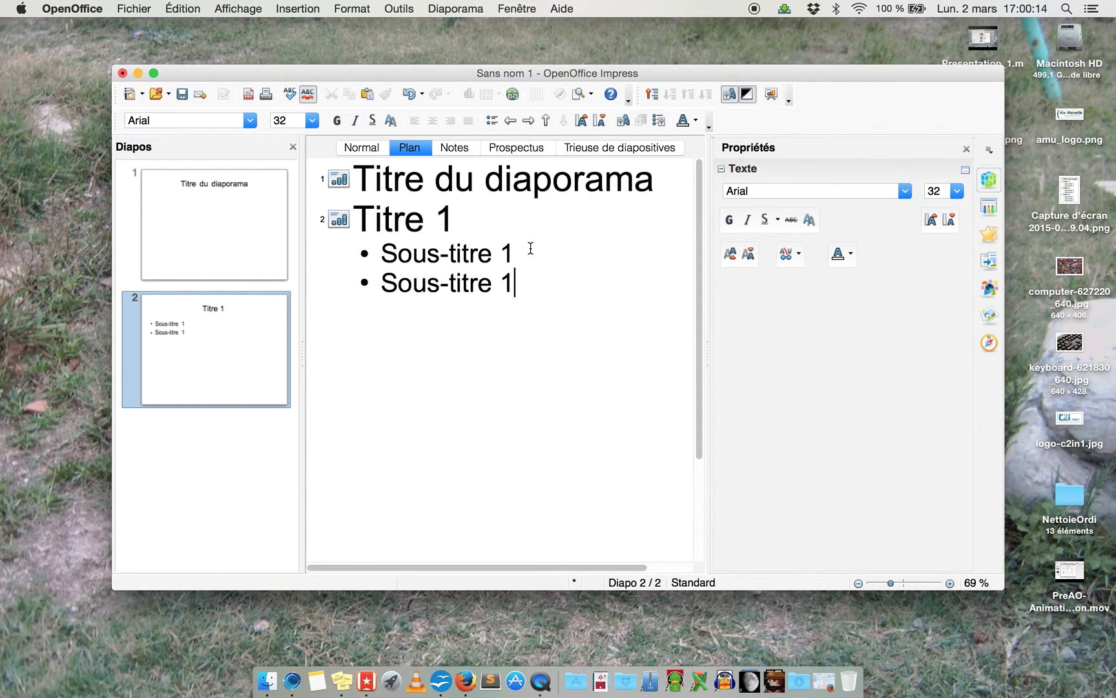
key("BackSpace")
type("2")
- Add a new top-level entry after the second bullet as a third slide titled "Titre 2"
key("Return")
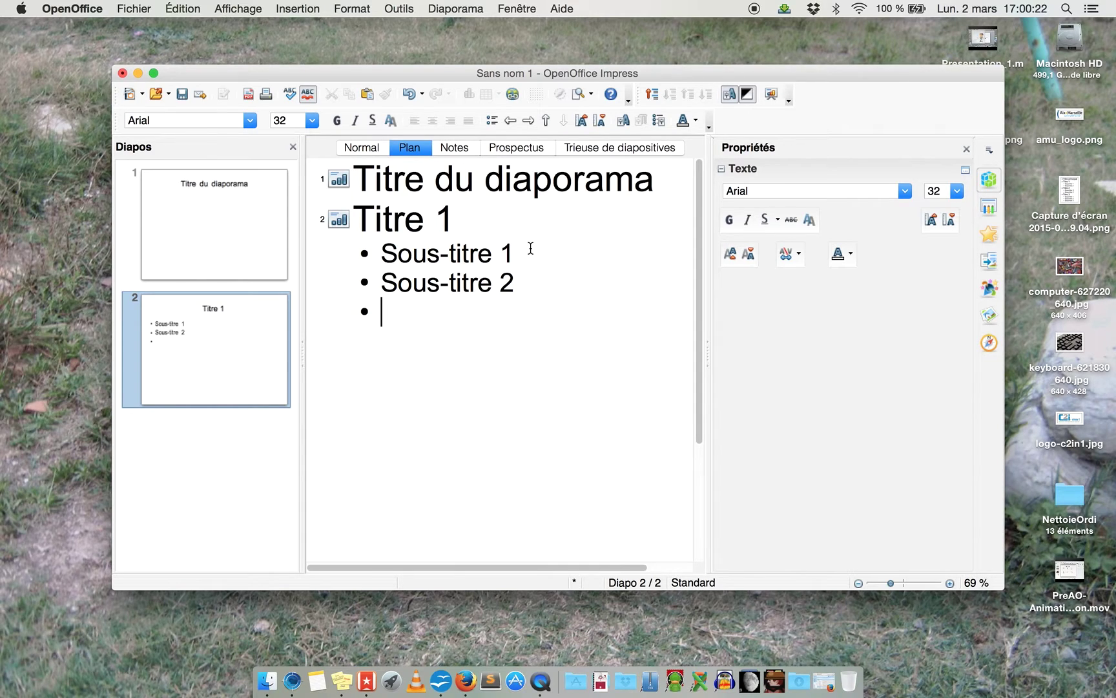
key("shift+Tab")
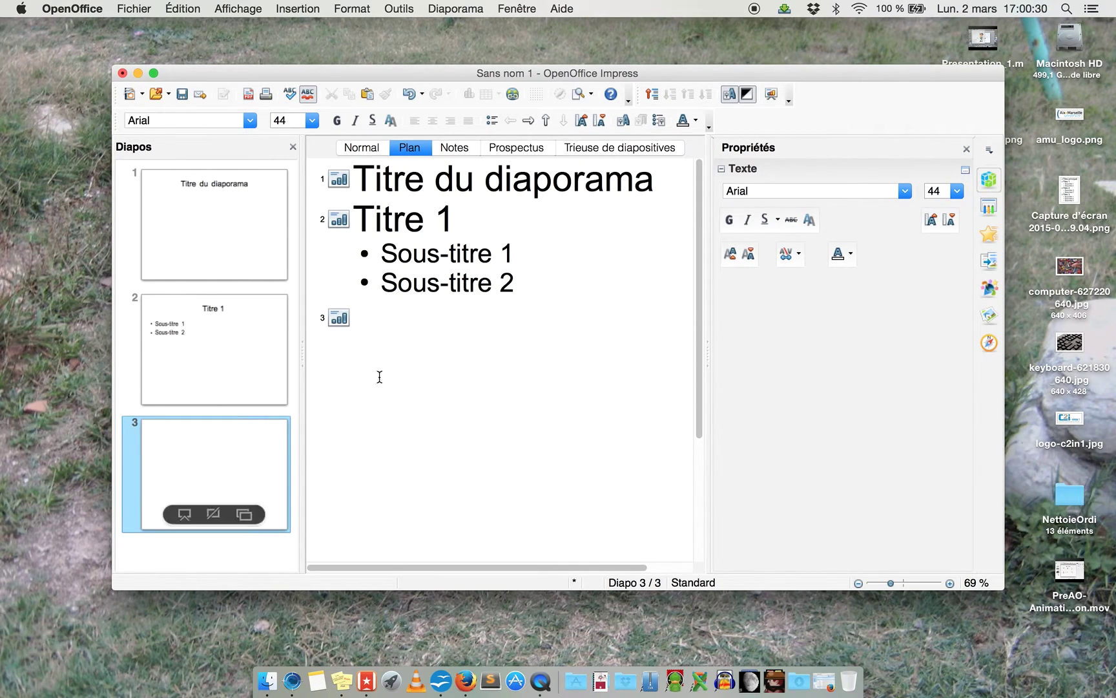
type("Titre 2")
- Enter the lines "Sous-titre 1" and "Sous-titre 2" below the "Titre 2" entry in the outline
key("Return")
type("•Sous-titre 1")
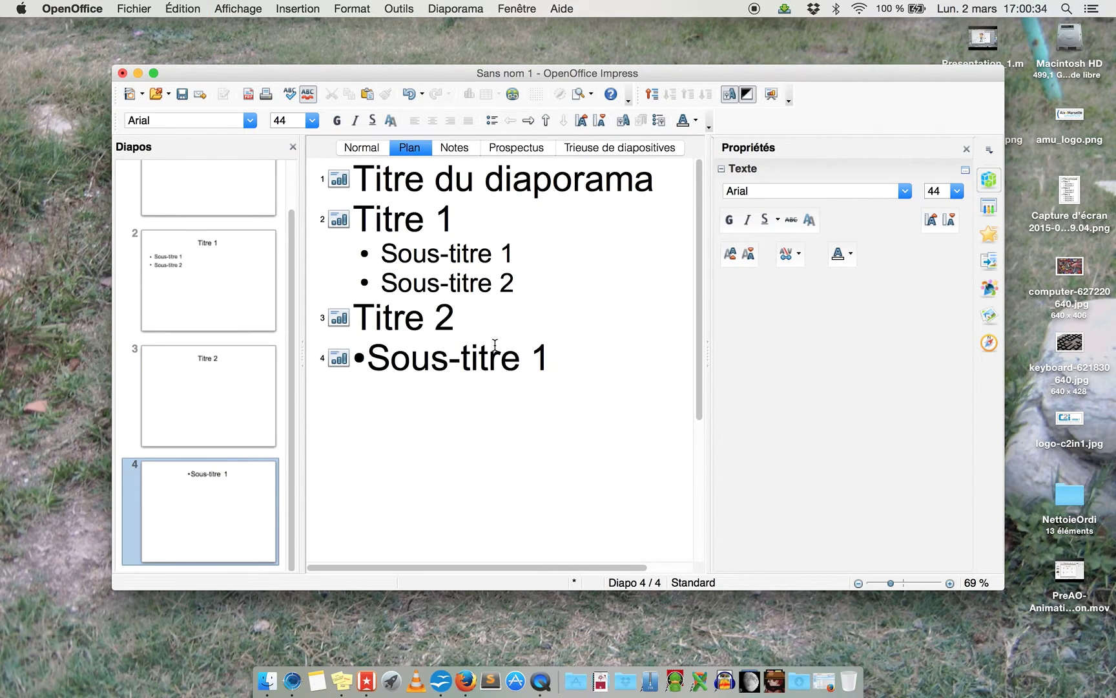
key("Return")
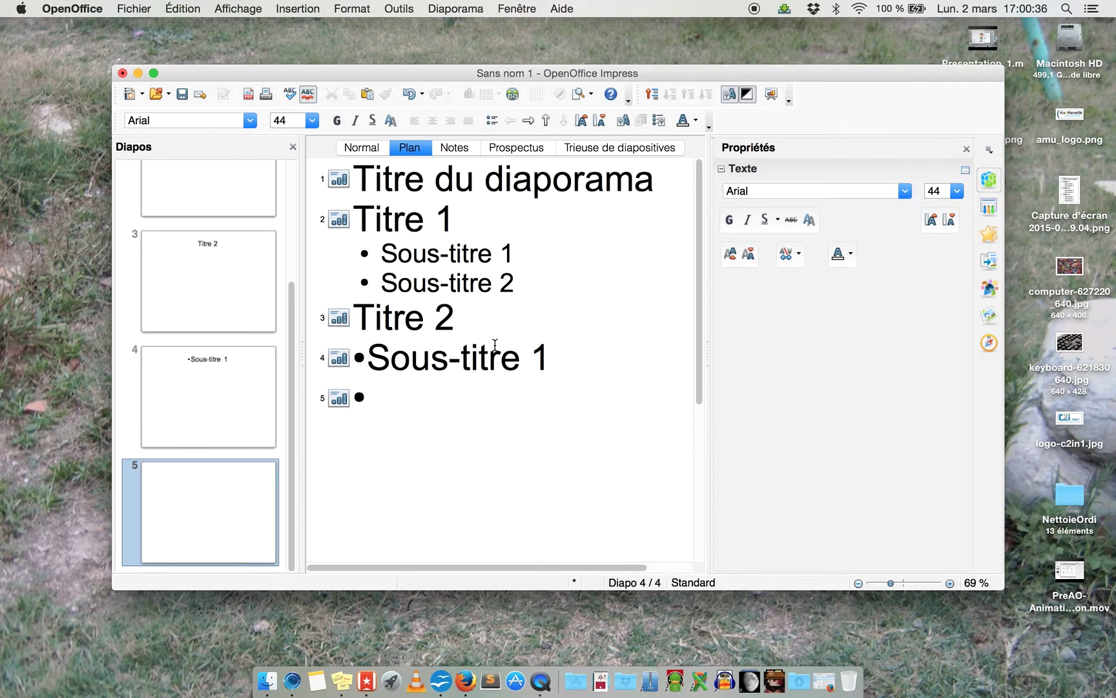
key("super+v")
key("BackSpace")
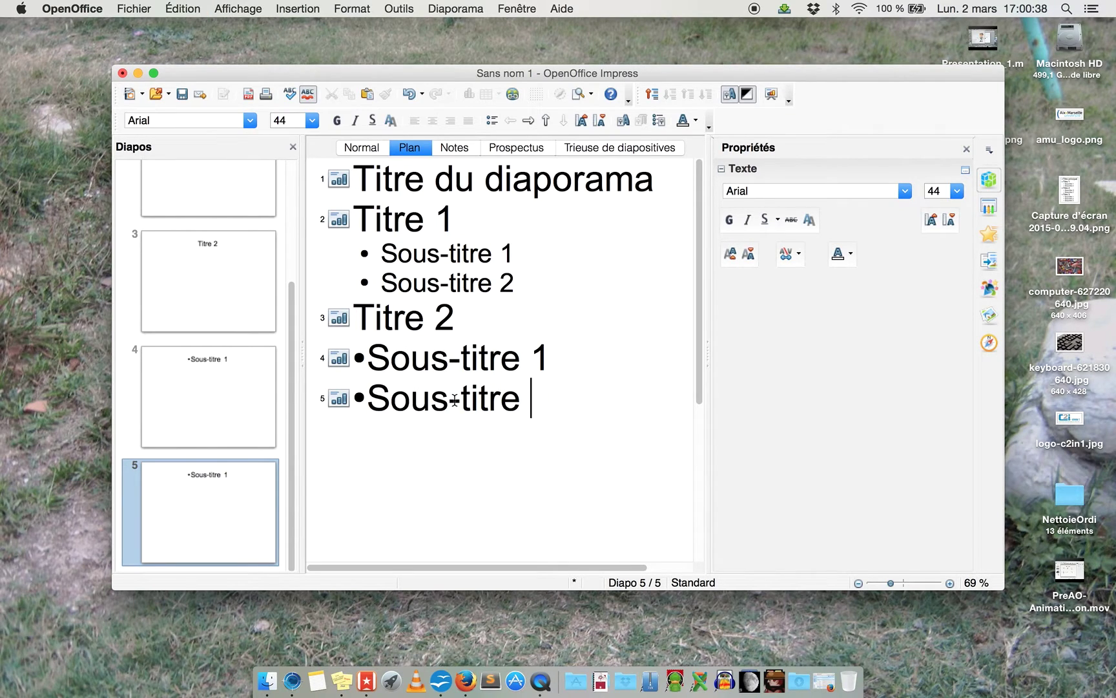
type("2")
- Demote the two lines below "Titre 2" so they become bullets of that slide
left_click(369, 397)
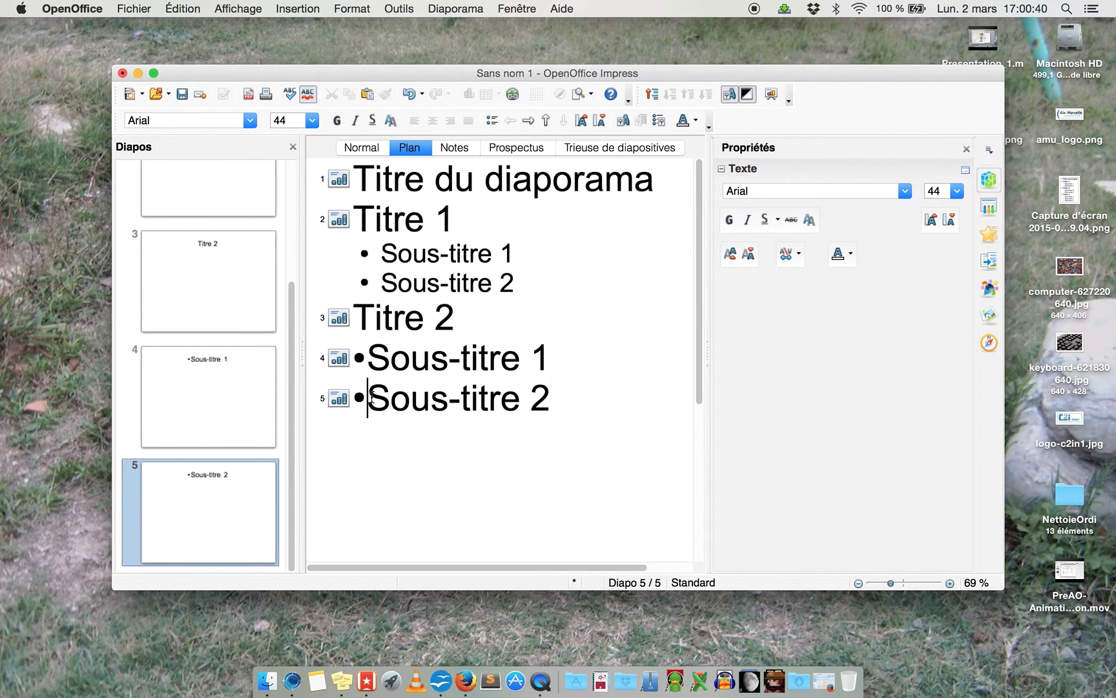
key("Tab")
left_click(368, 356)
key("Tab")
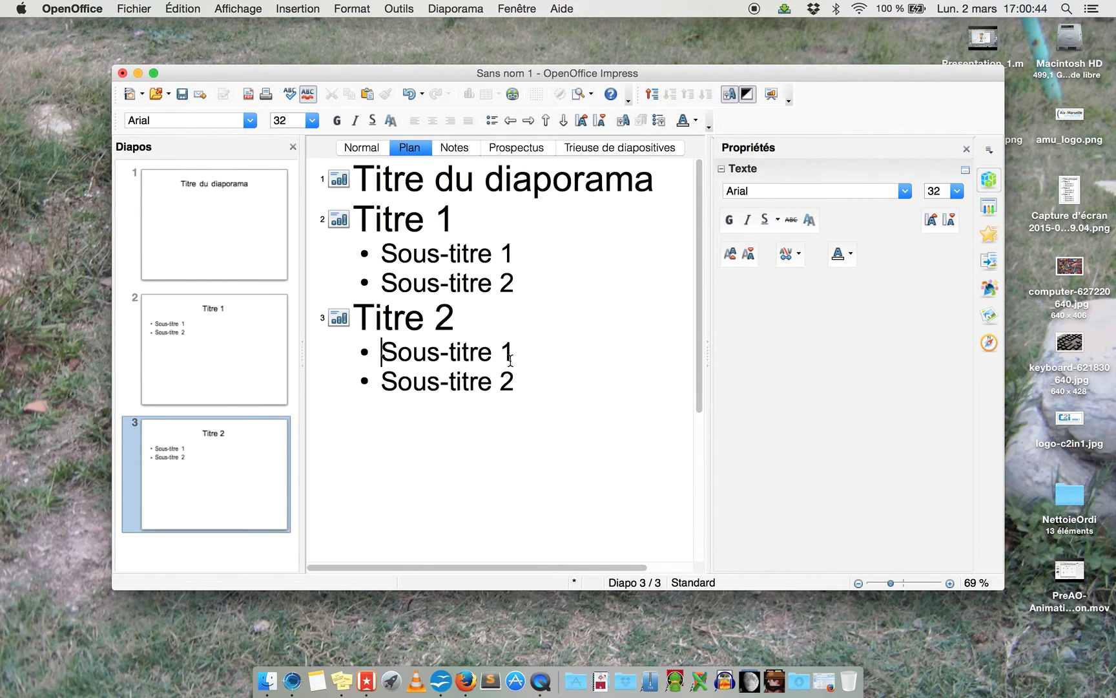
- Add a fourth slide titled "Titre 3" after the last bullet of "Titre 2"
left_click(522, 389)
key("Return")
key("shift+Tab")
type("Titre 3")
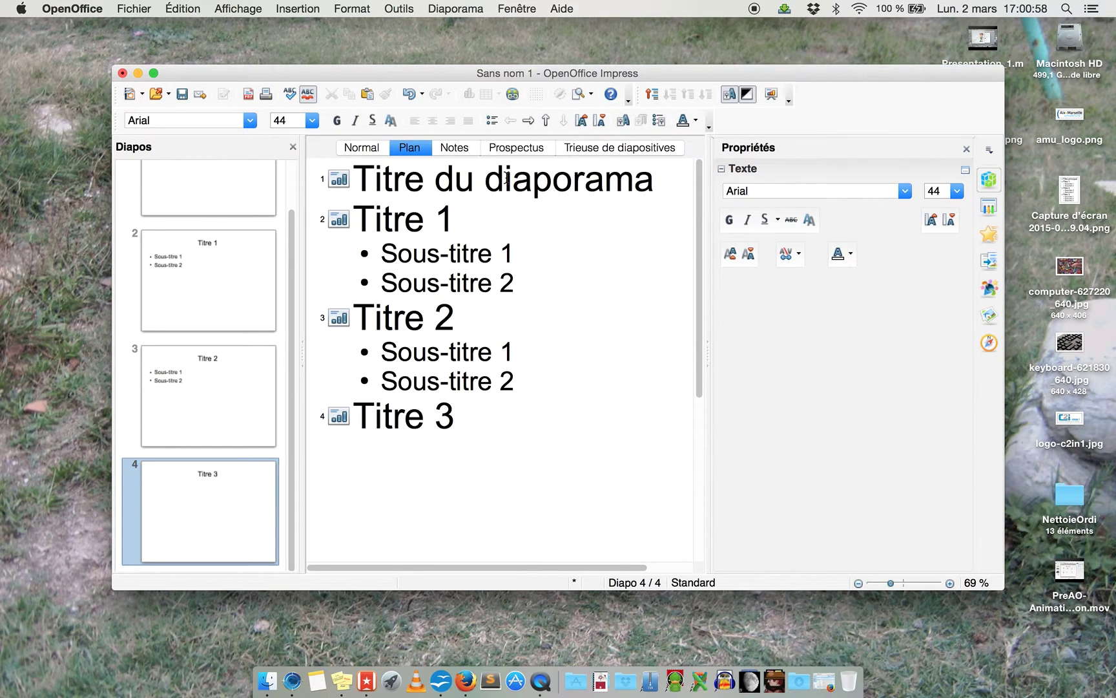
- Switch to the Normal view and look through the slides from the title slide to "Titre 2"
left_click(368, 147)
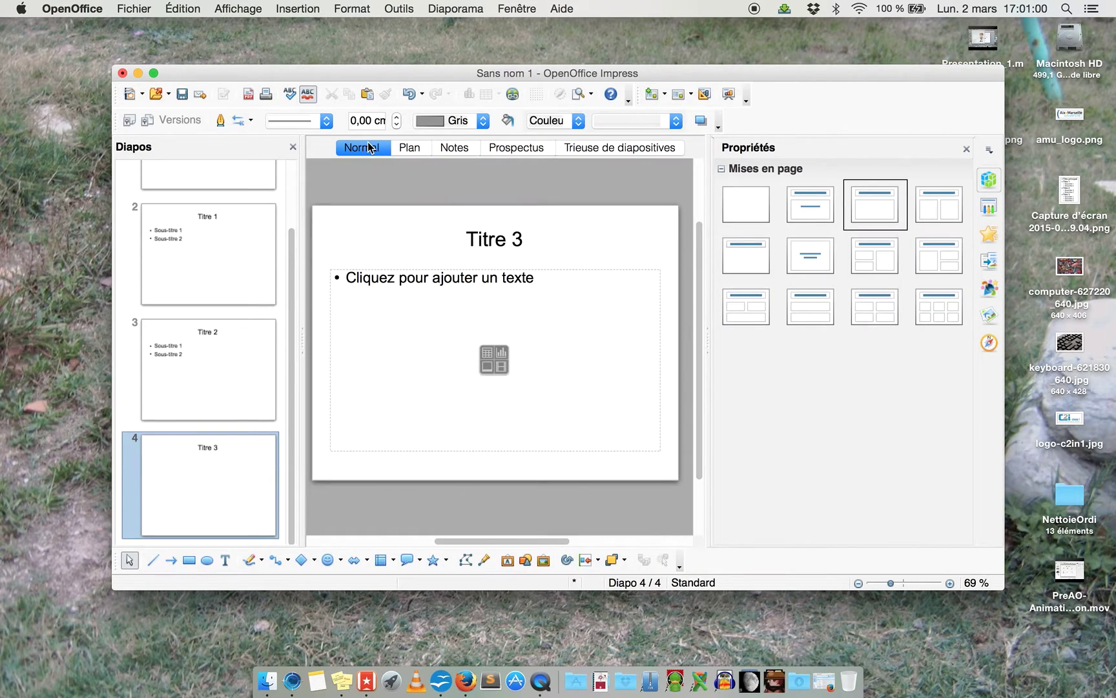
scroll(160, 311, "up", 3)
left_click(189, 197)
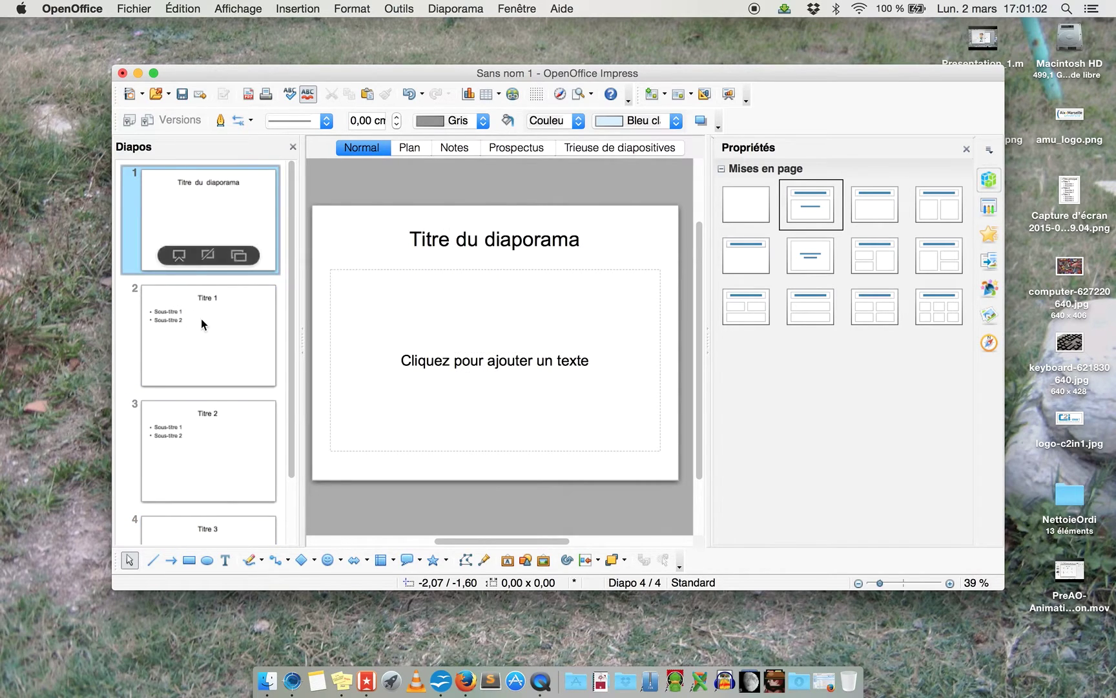
left_click(207, 342)
left_click(234, 451)
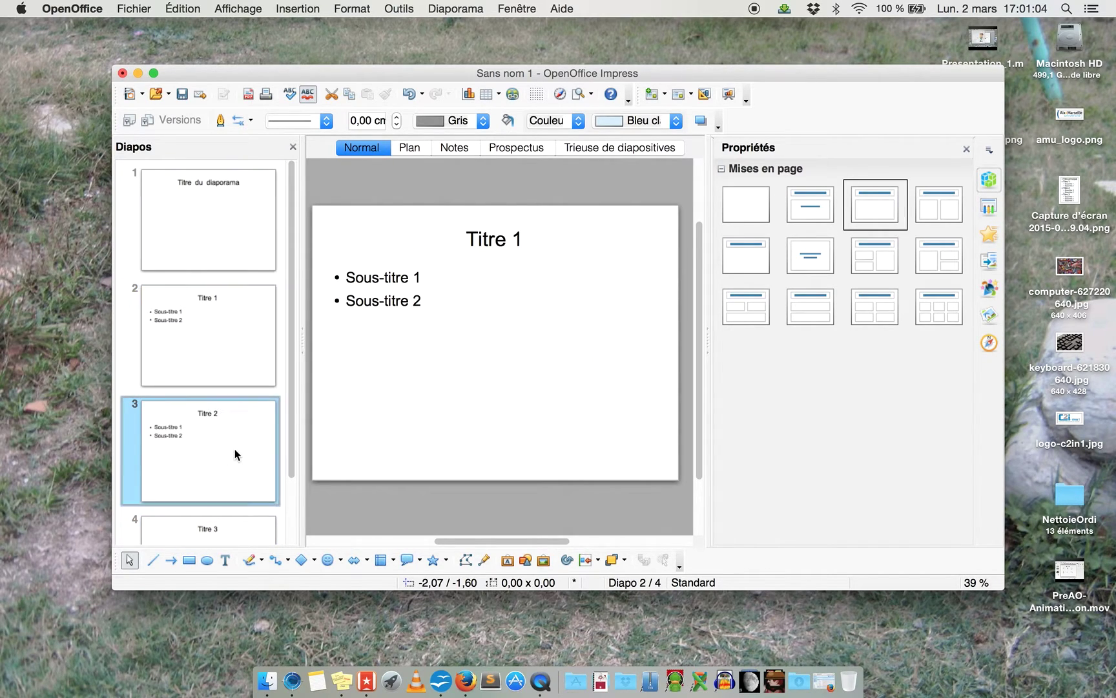
scroll(235, 451, "down", 2)
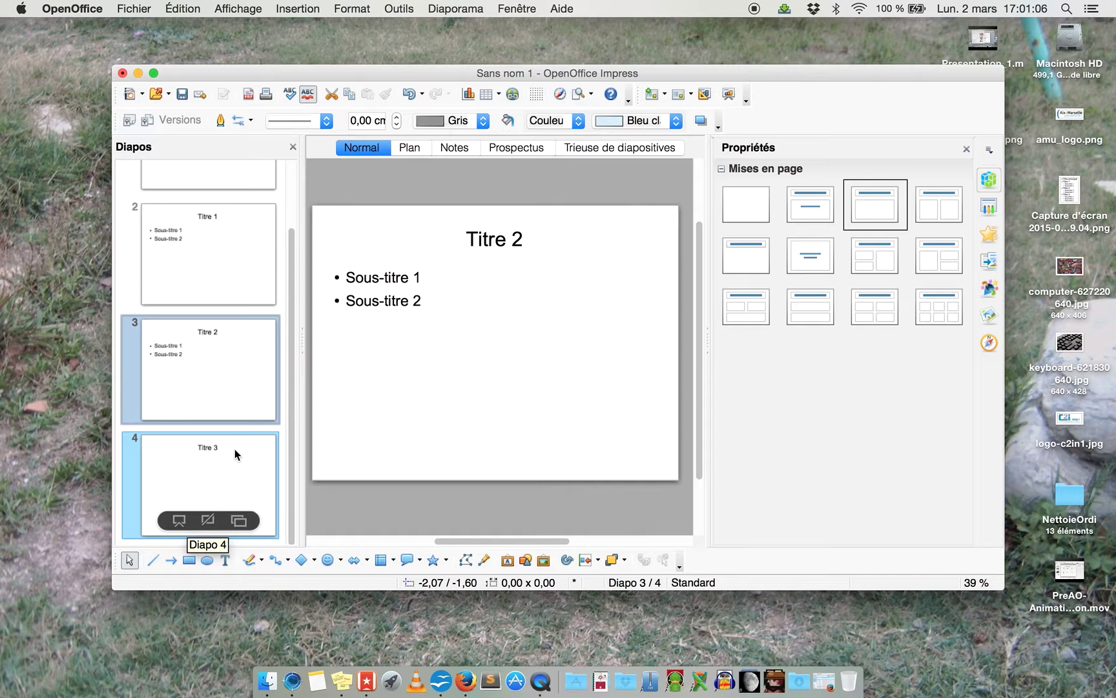
- Give slide 2 the layout with one content area beside two stacked ones, and slide 3 the layout with two side-by-side content areas
left_click(221, 254)
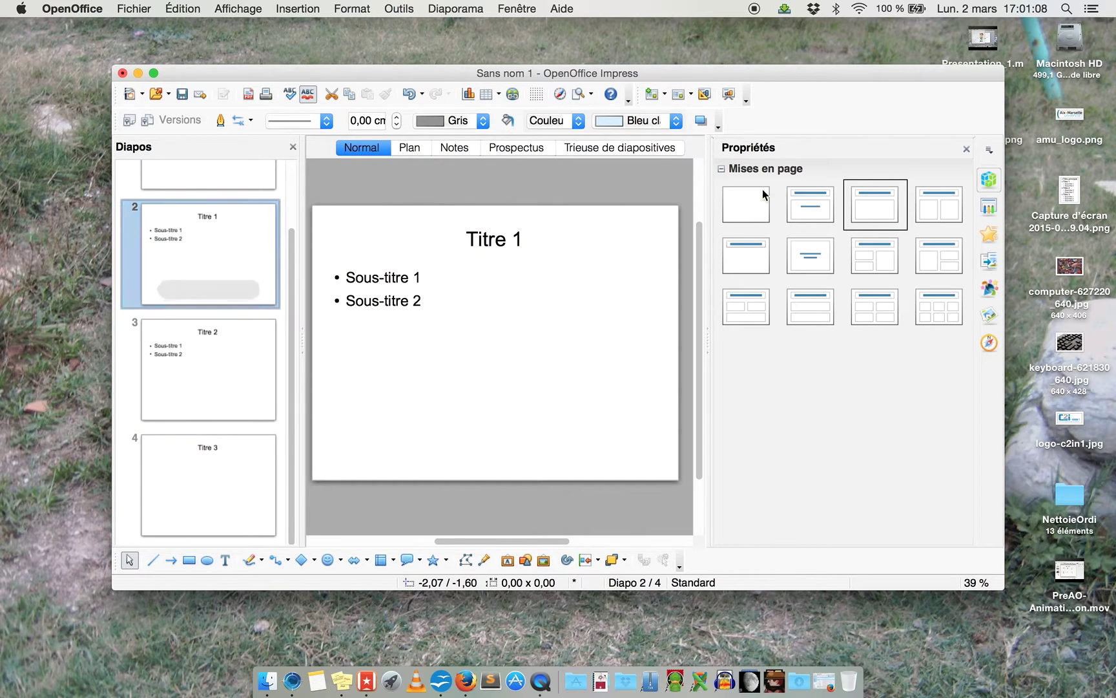
left_click(934, 248)
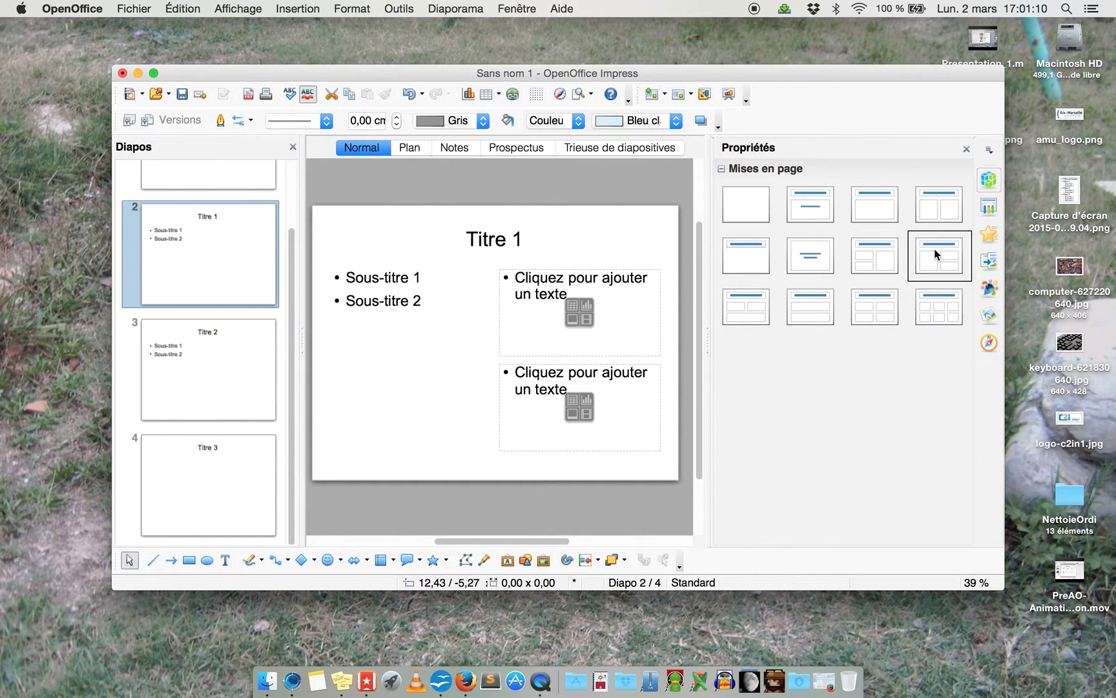
left_click(193, 369)
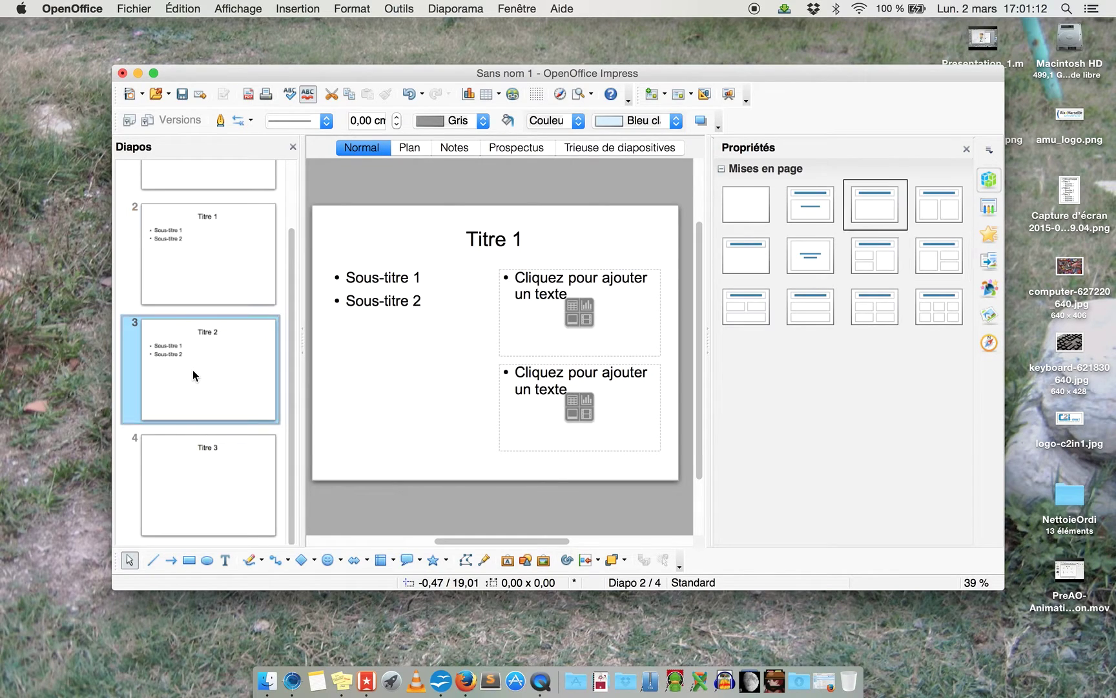
left_click(959, 215)
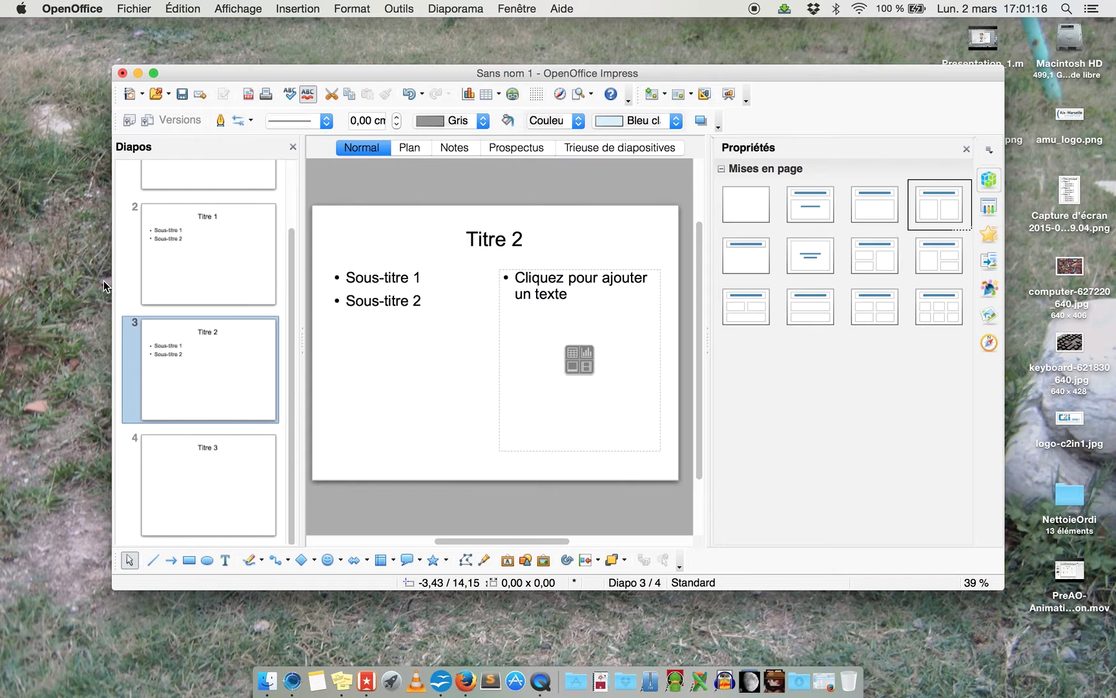
- Return to the first slide and open the slide master (Masque des diapos) for editing
scroll(185, 281, "up", 3)
left_click(217, 199)
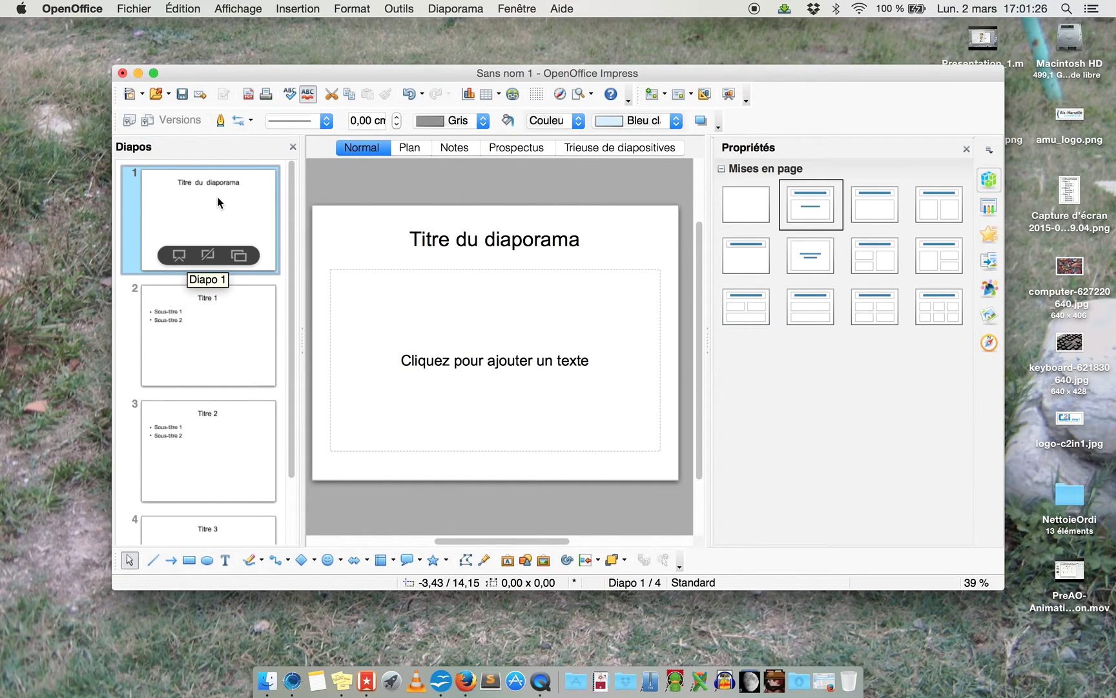
left_click(245, 8)
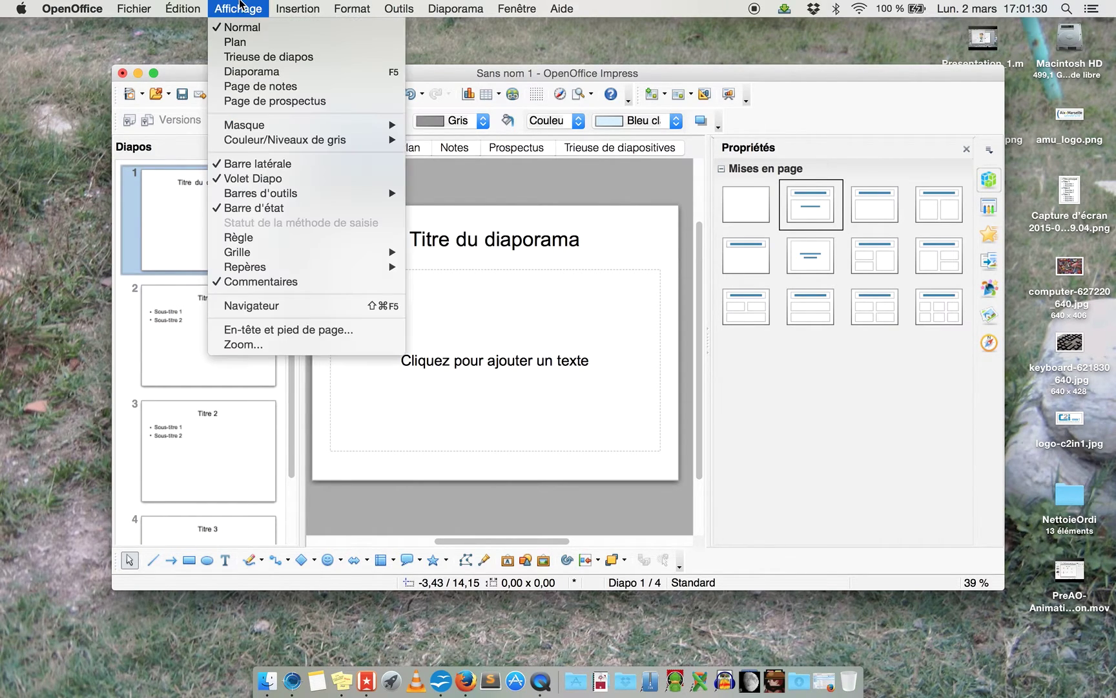
mouse_move(287, 125)
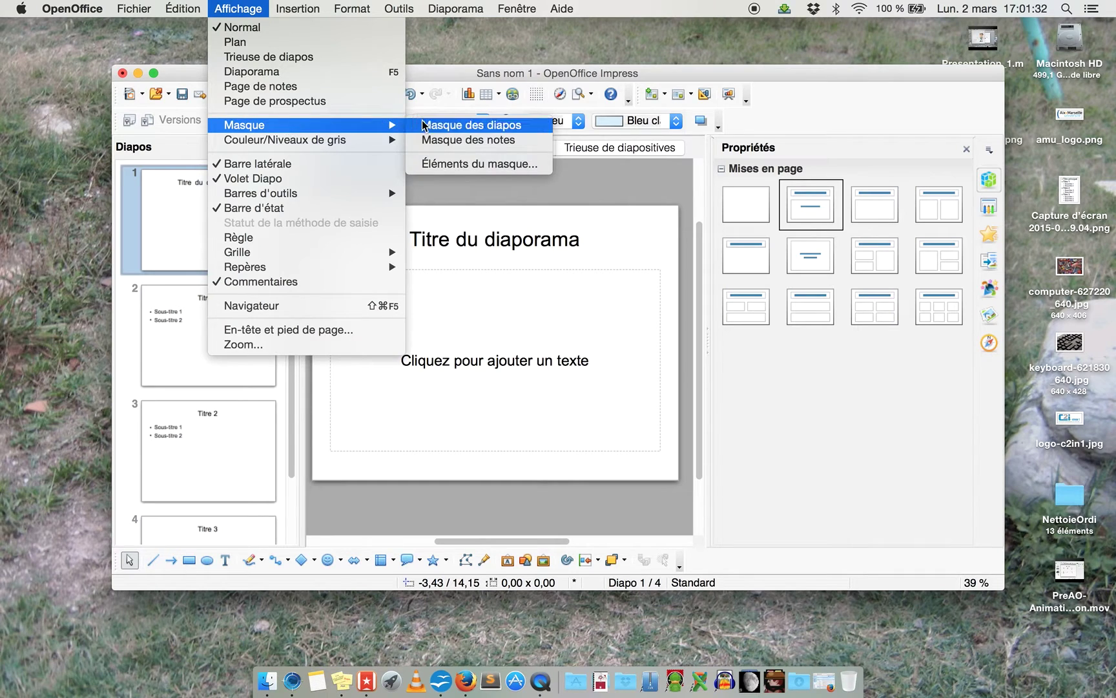
left_click(457, 126)
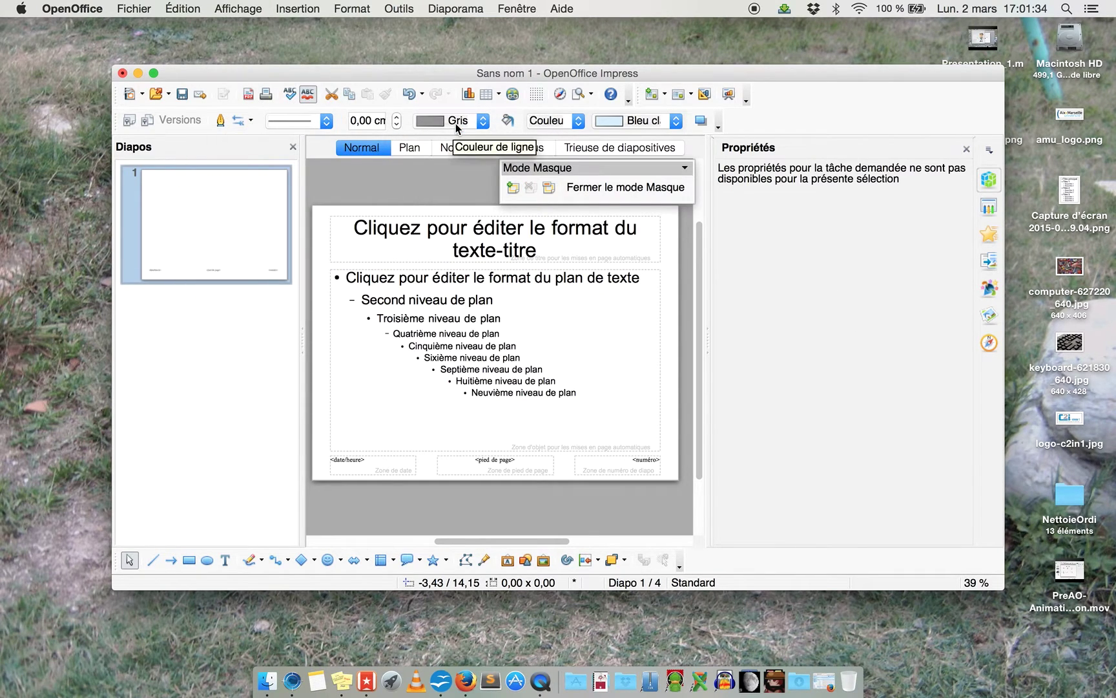
mouse_move(241, 219)
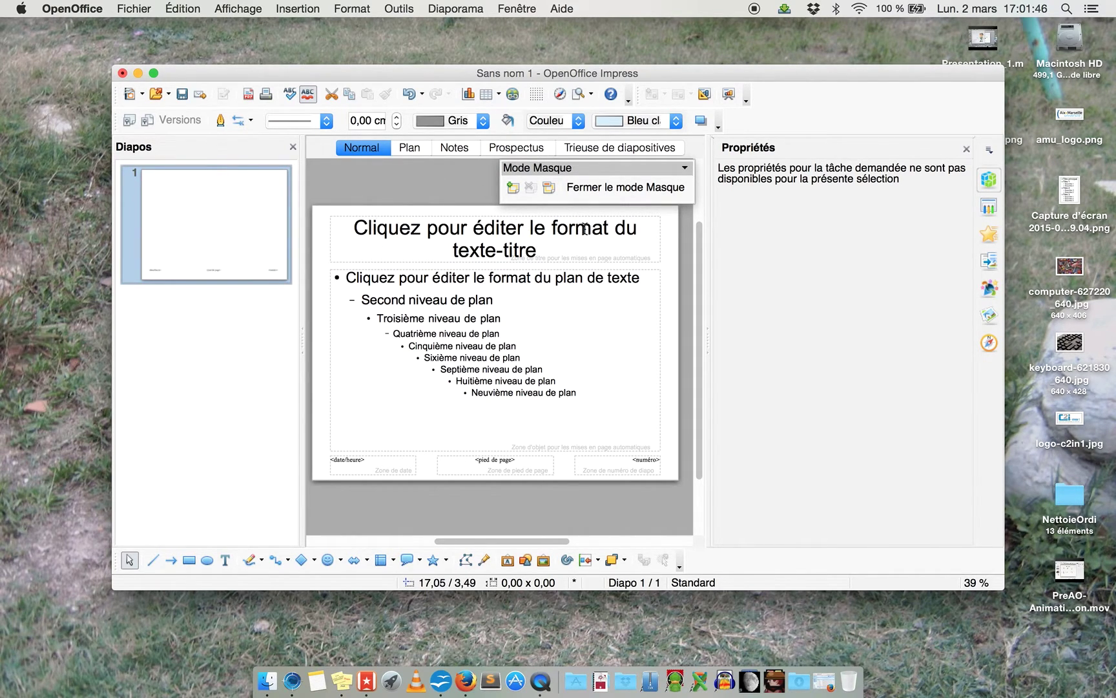
- Replace the title placeholder text in the slide master with "OJKUO ?" and make it bold and orange
triple_click(478, 231)
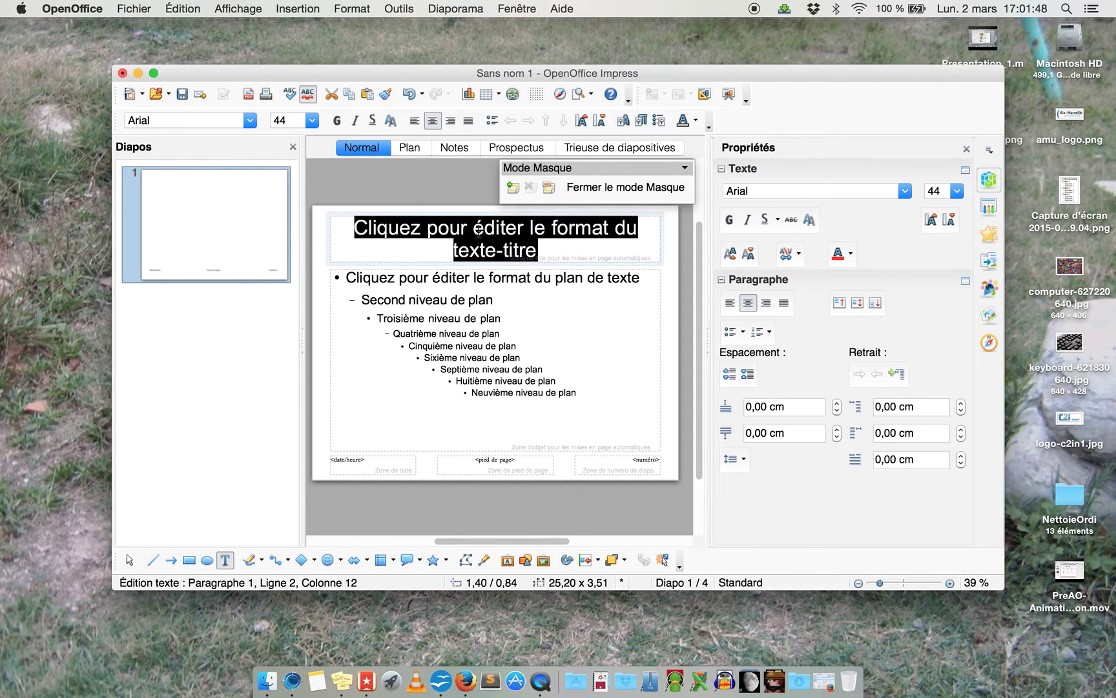
type("OJKUO ?")
key("super+a")
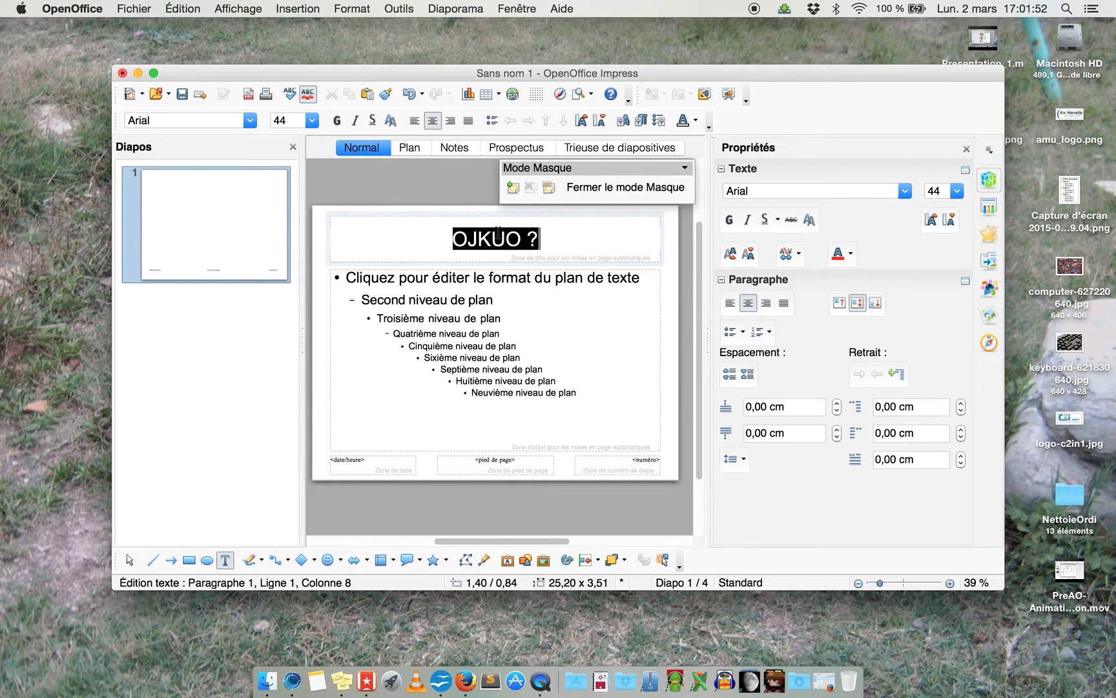
left_click(851, 253)
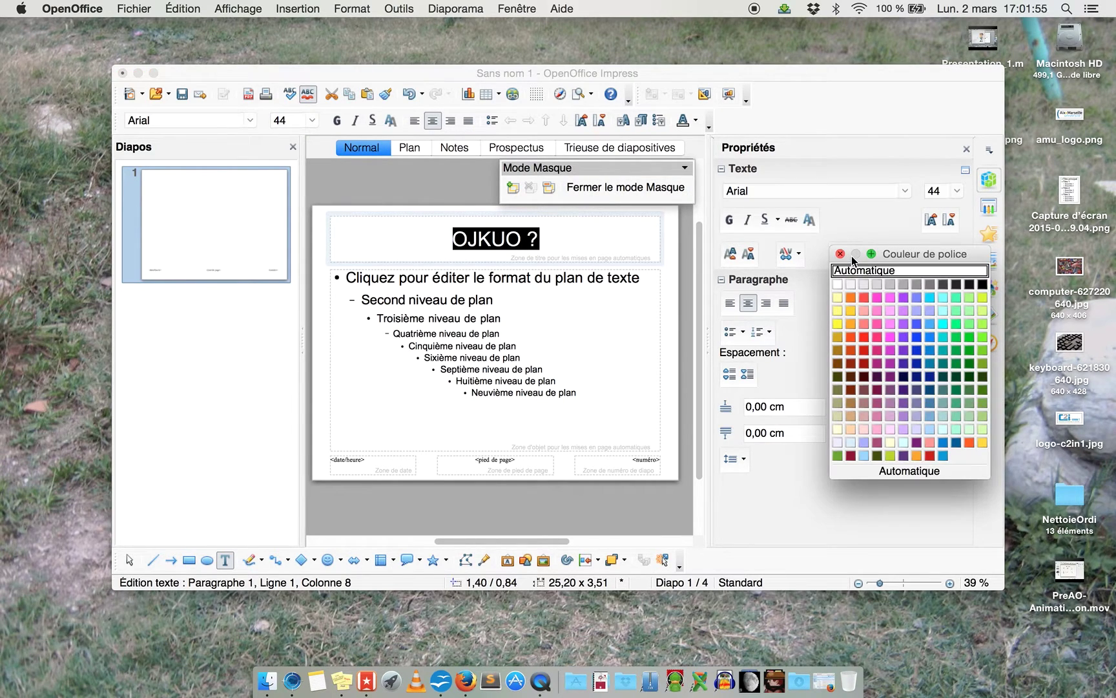
left_click(851, 323)
left_click(729, 220)
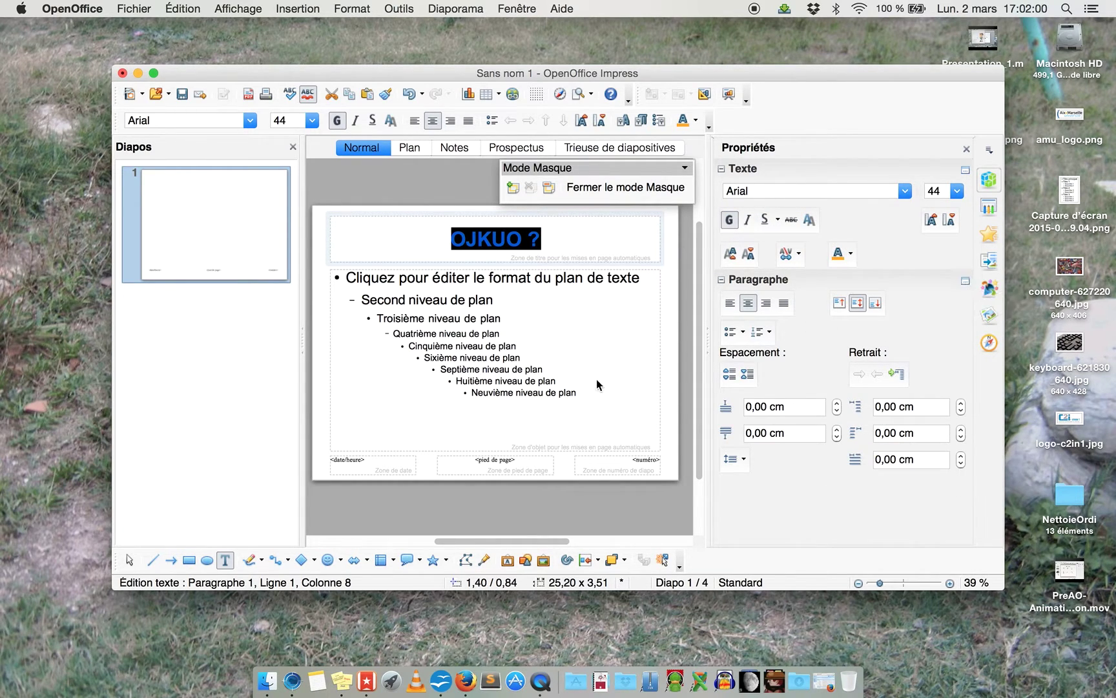
- Select the first-level outline text in the slide master and colour it dark red
left_click(450, 318)
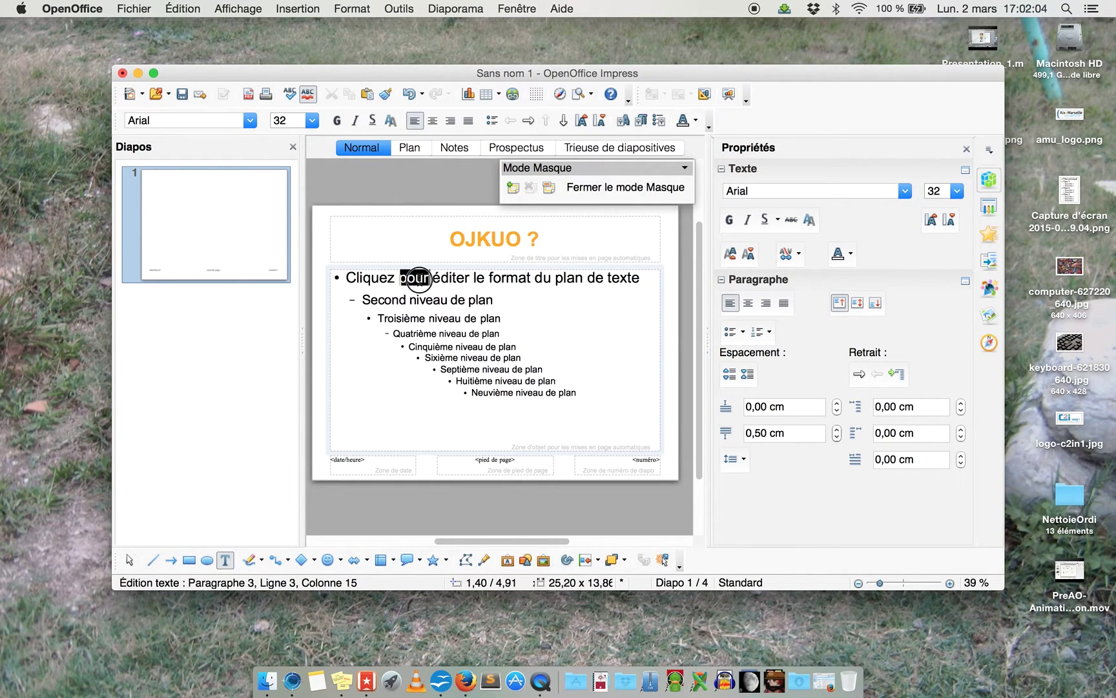
triple_click(418, 278)
left_click(851, 254)
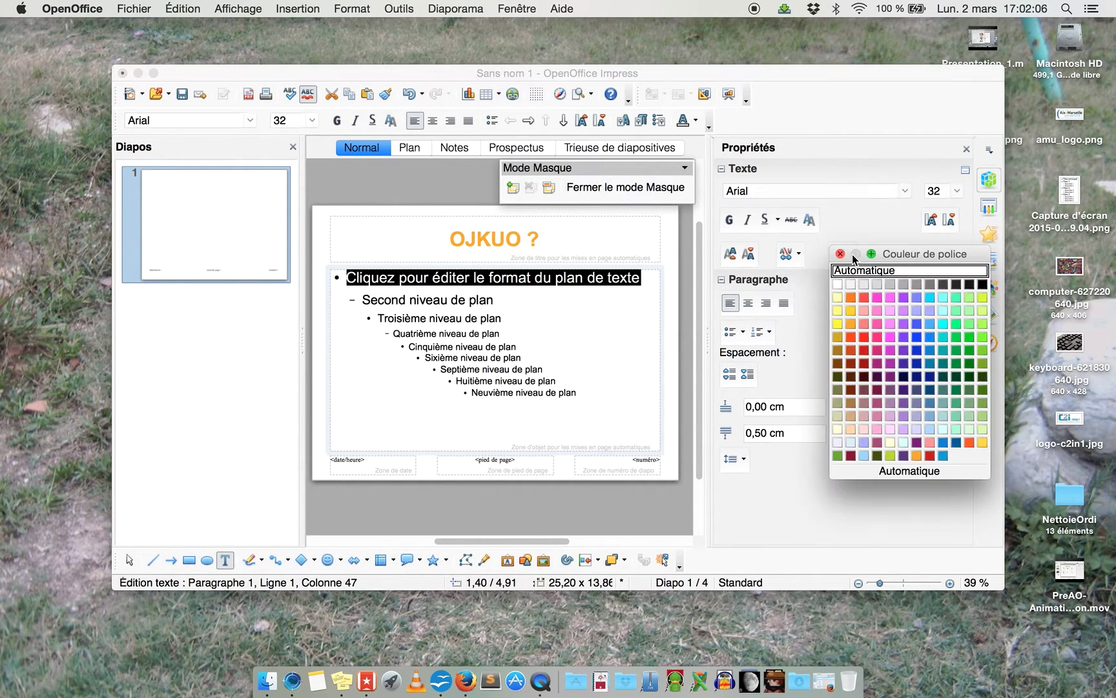
left_click(851, 389)
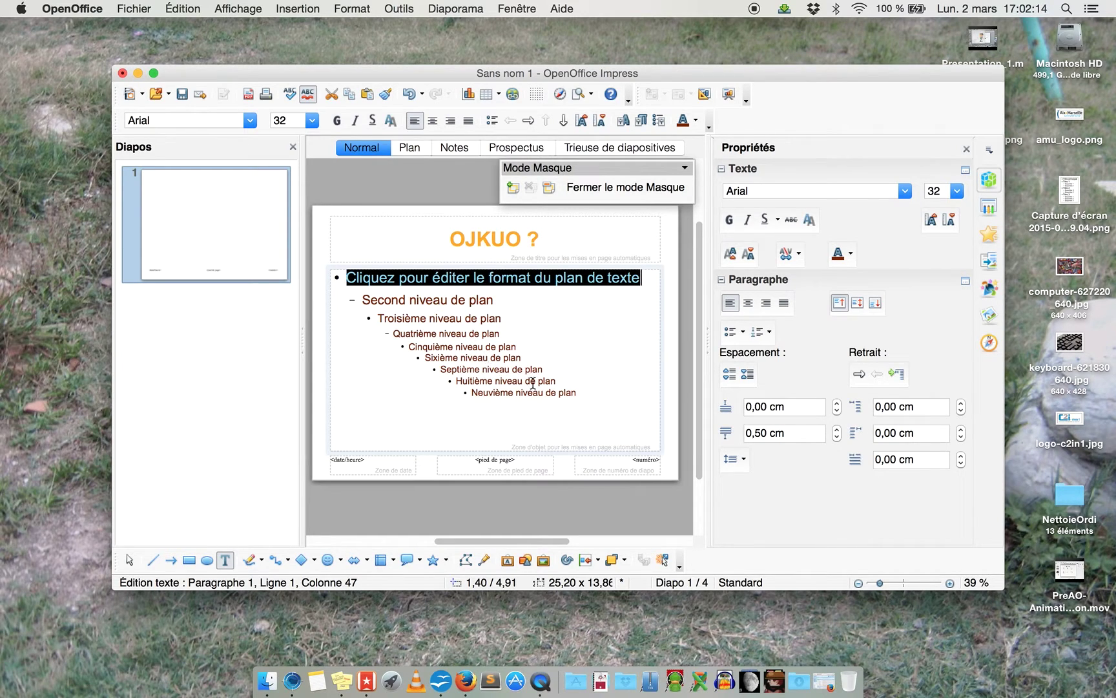
left_click(480, 379)
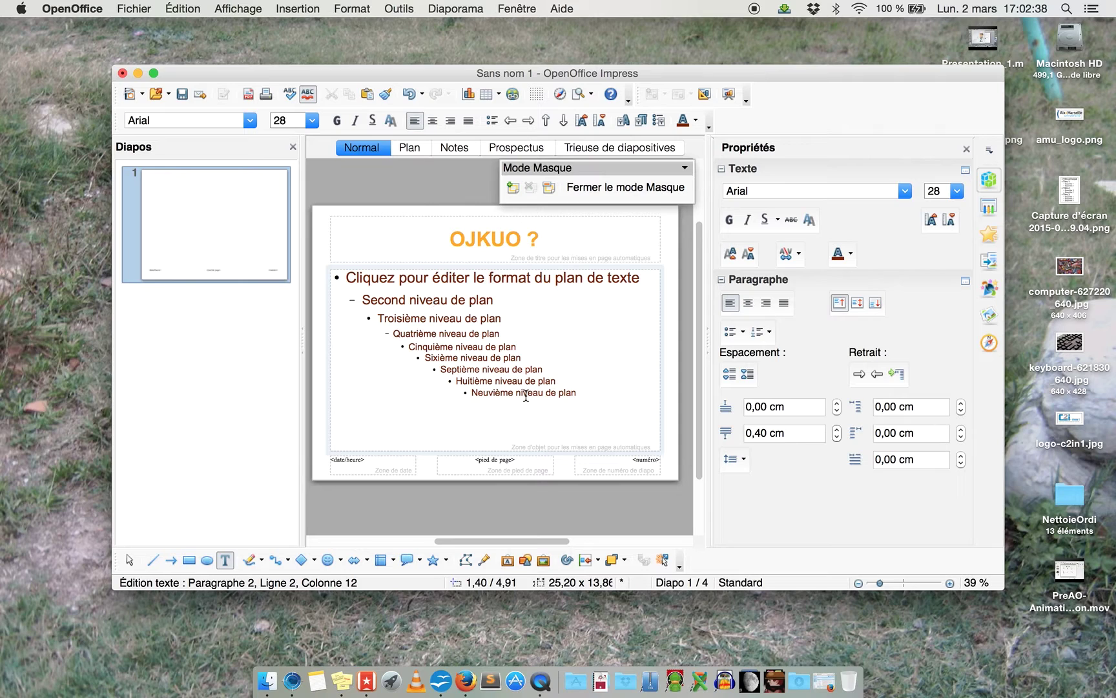
- Change the bullets of the slide master's outline text to the cross (✗) style
left_click(507, 283)
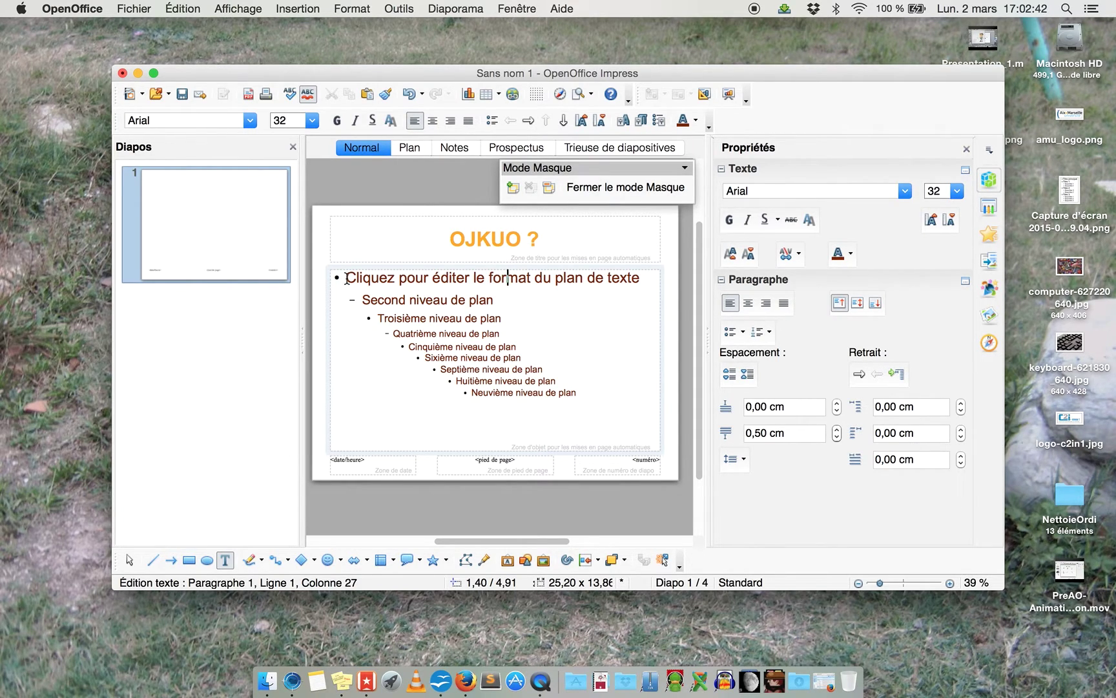
right_click(346, 279)
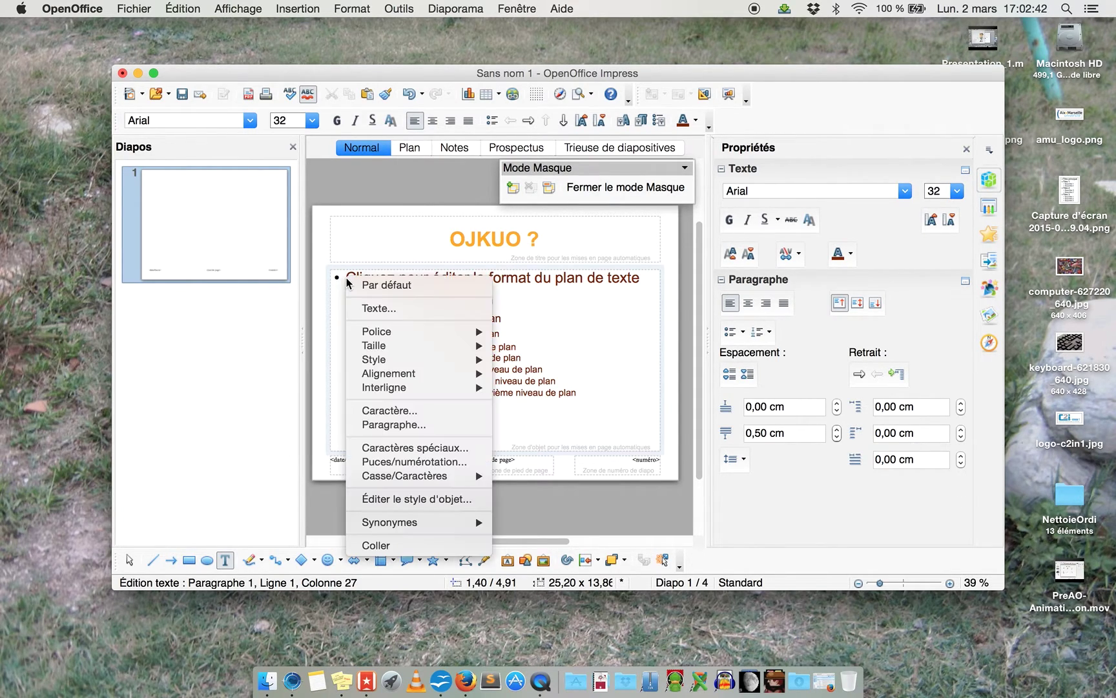
left_click(426, 462)
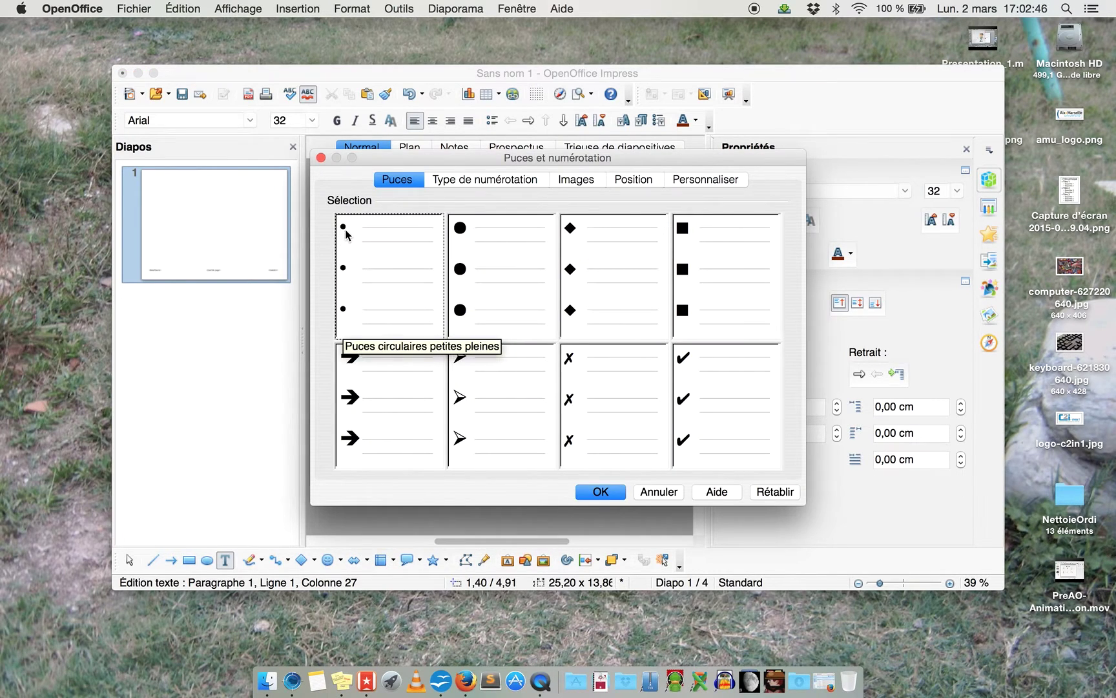
left_click(632, 407)
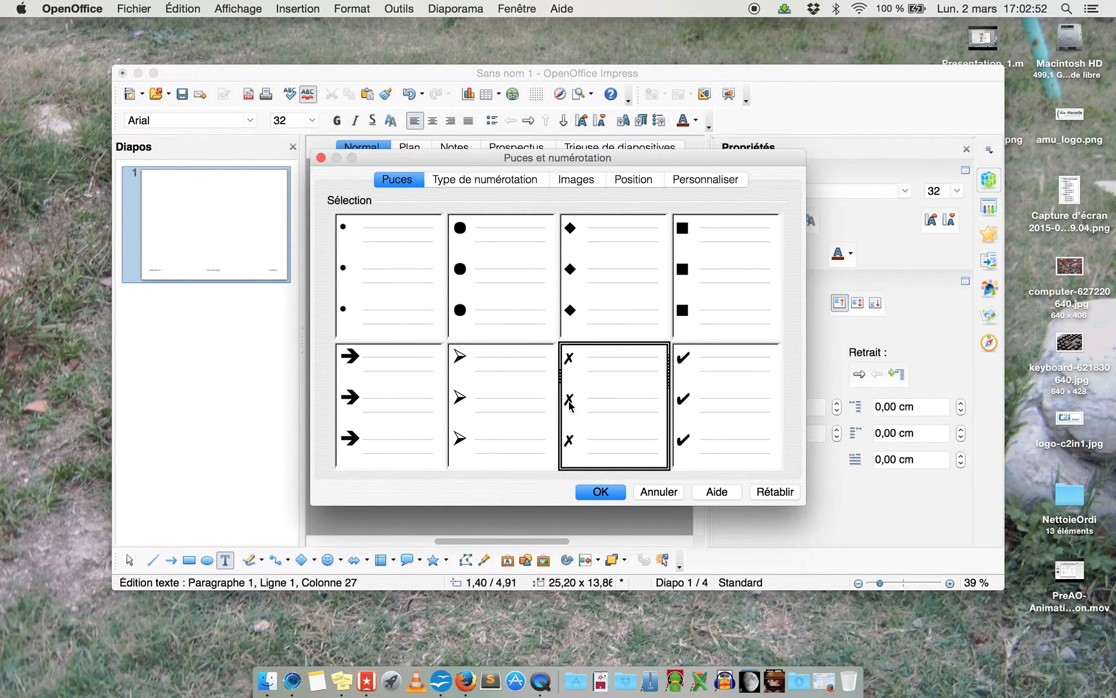
left_click(608, 492)
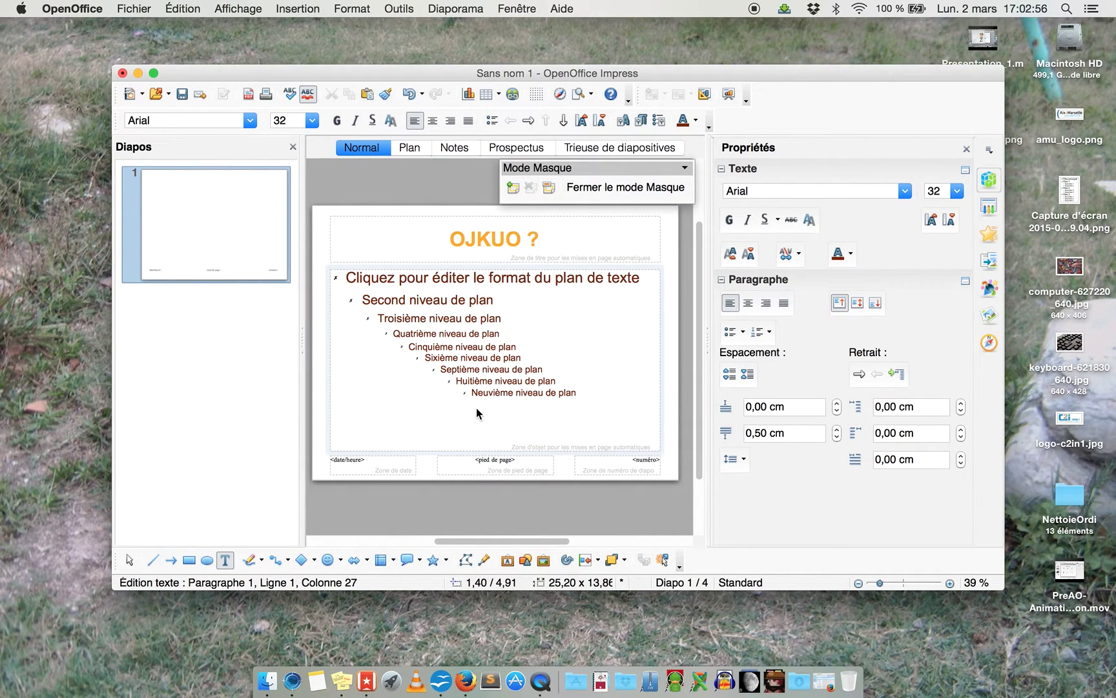
- Give only the third outline level of the slide master the hollow arrowhead bullet (➢)
left_click(390, 318)
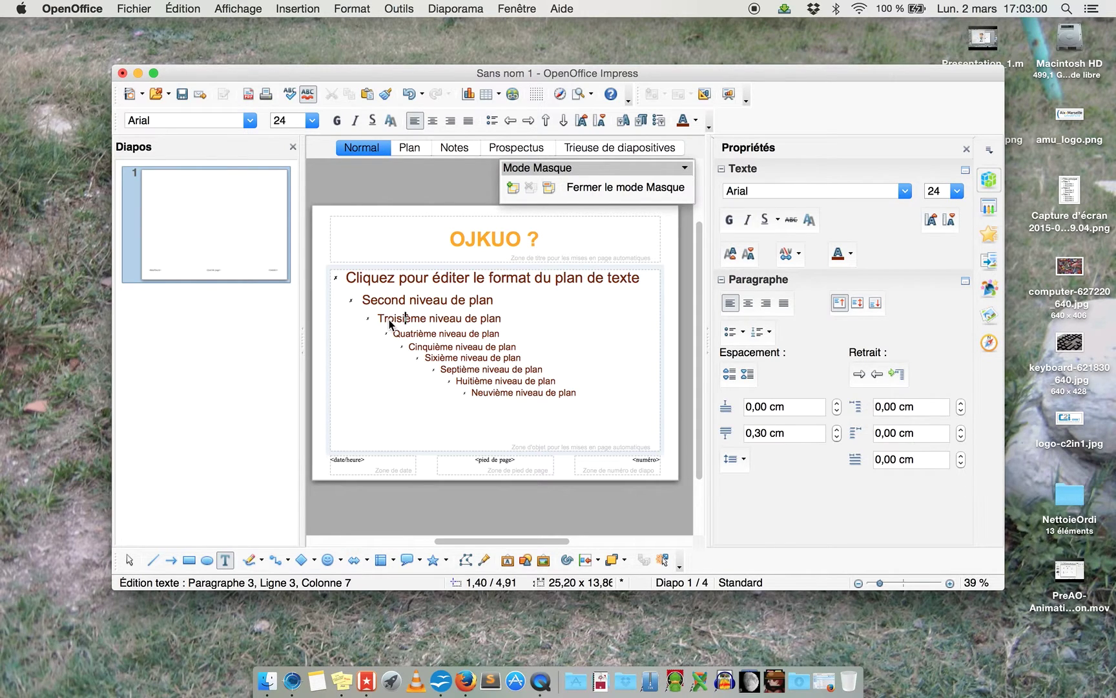
right_click(389, 318)
left_click(441, 506)
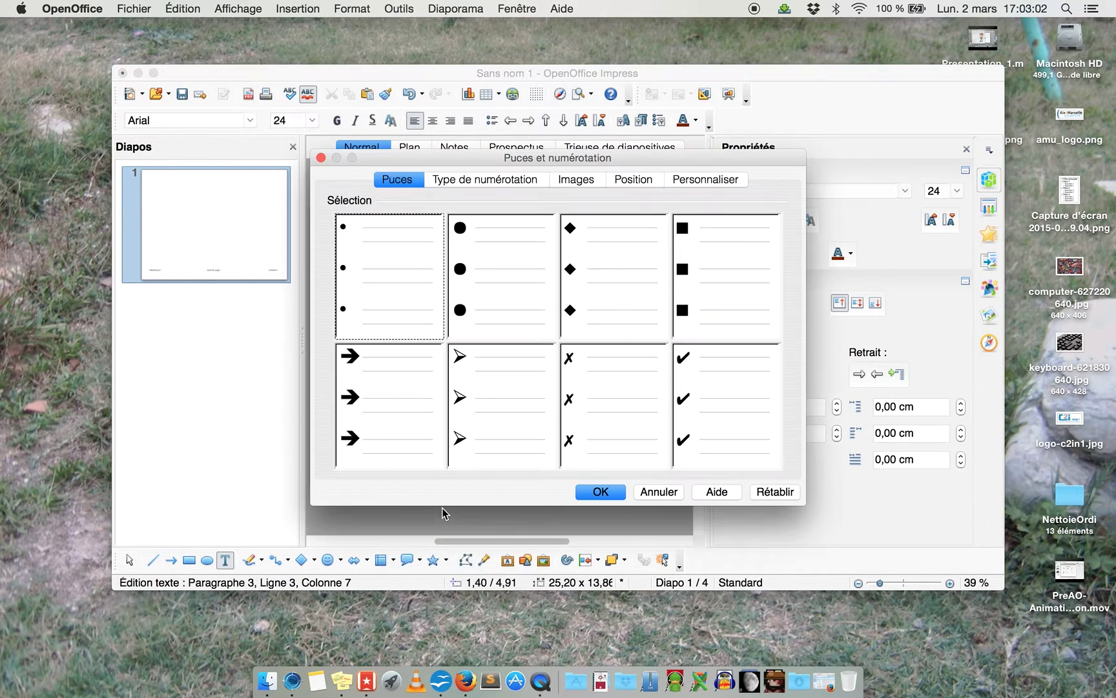
left_click(694, 183)
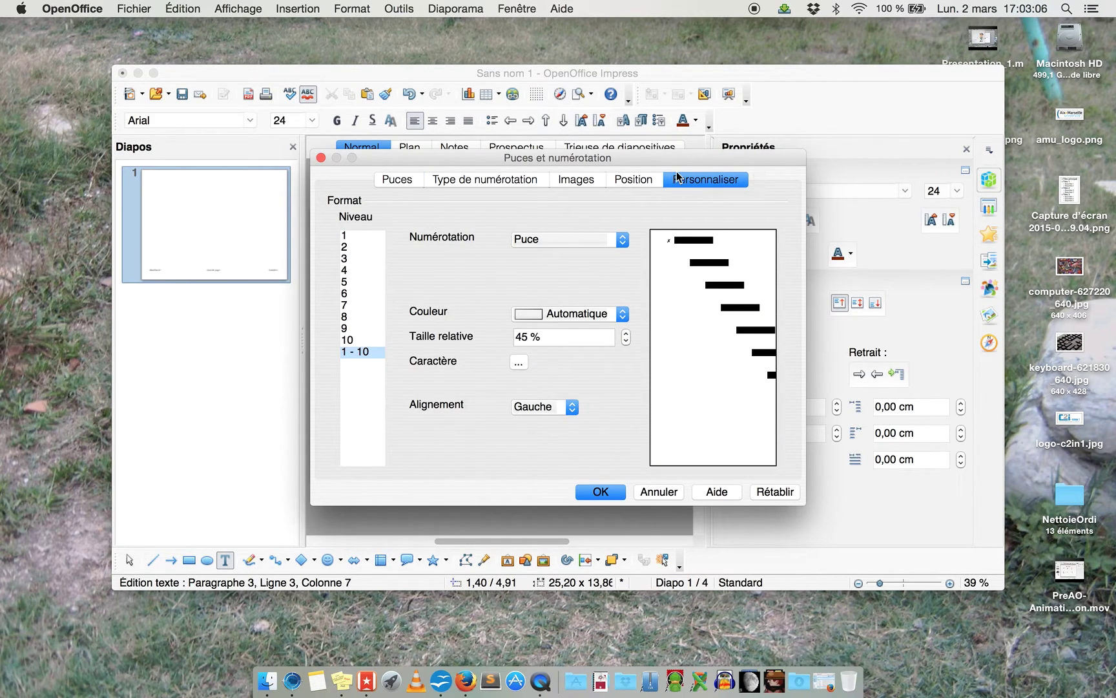
left_click(359, 259)
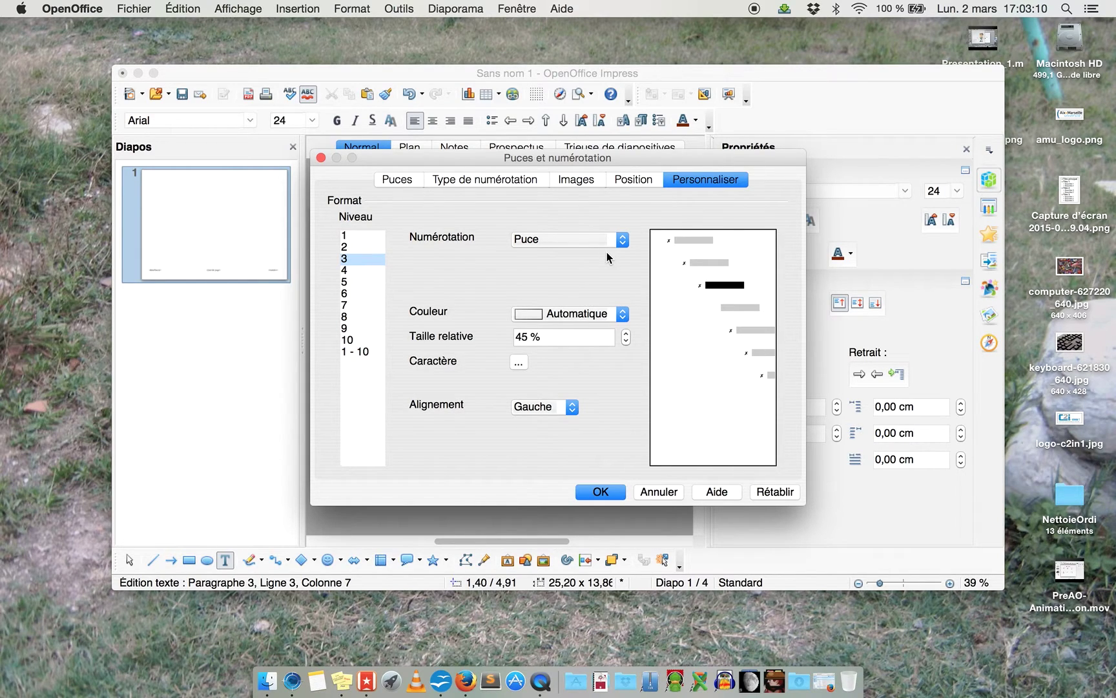
left_click(397, 181)
left_click(510, 395)
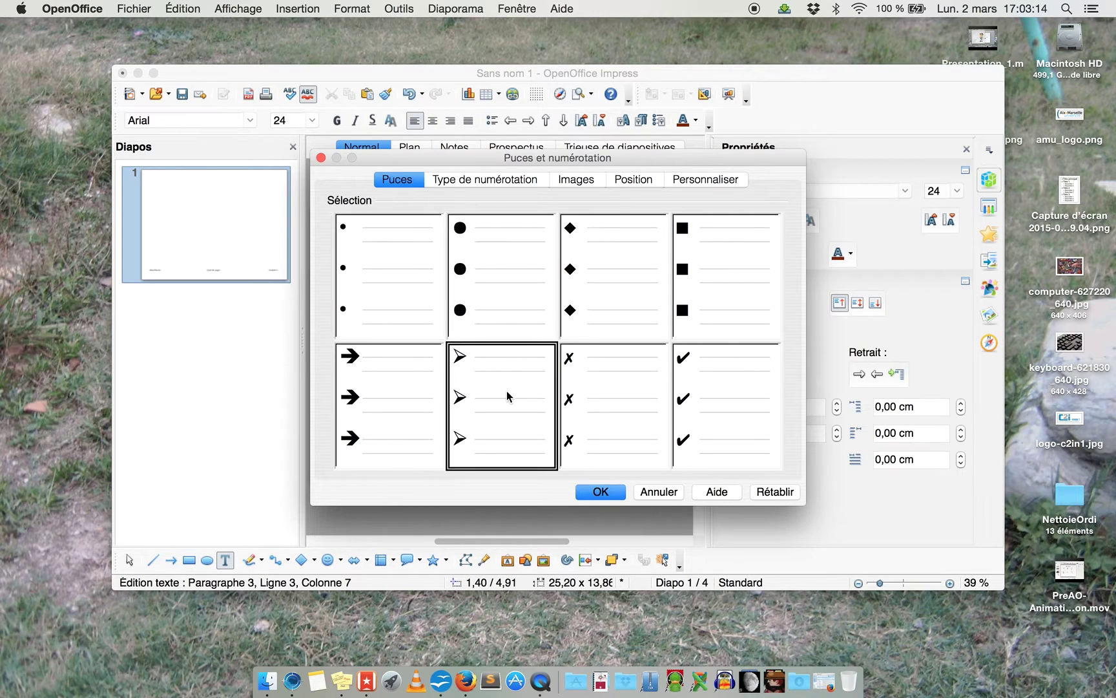
left_click(606, 491)
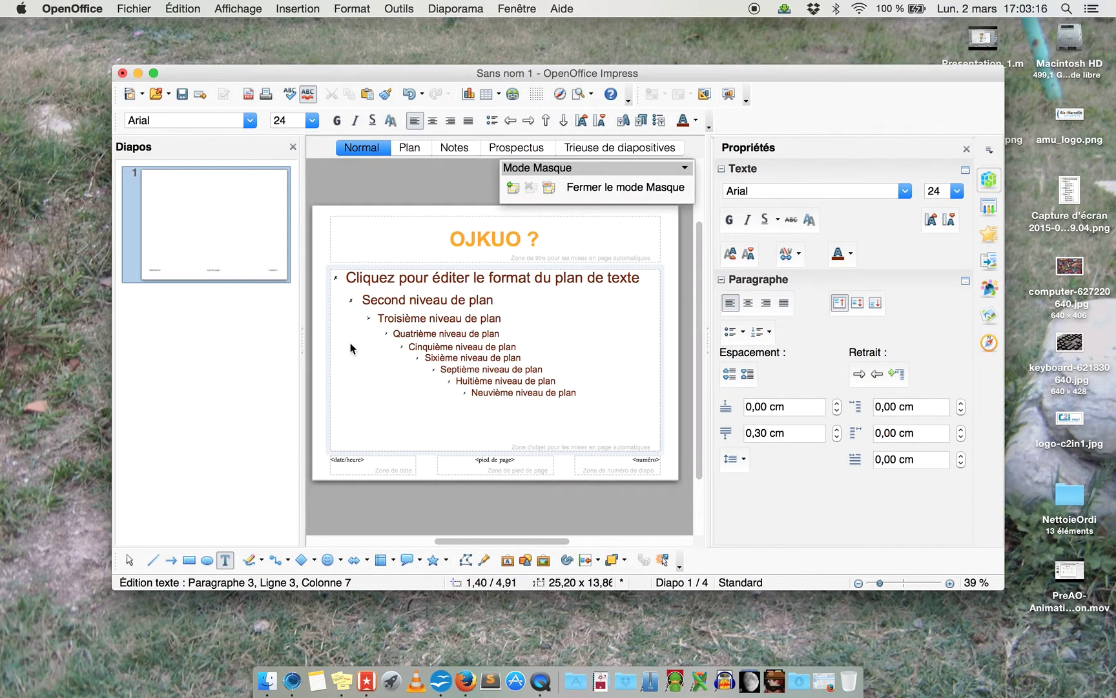
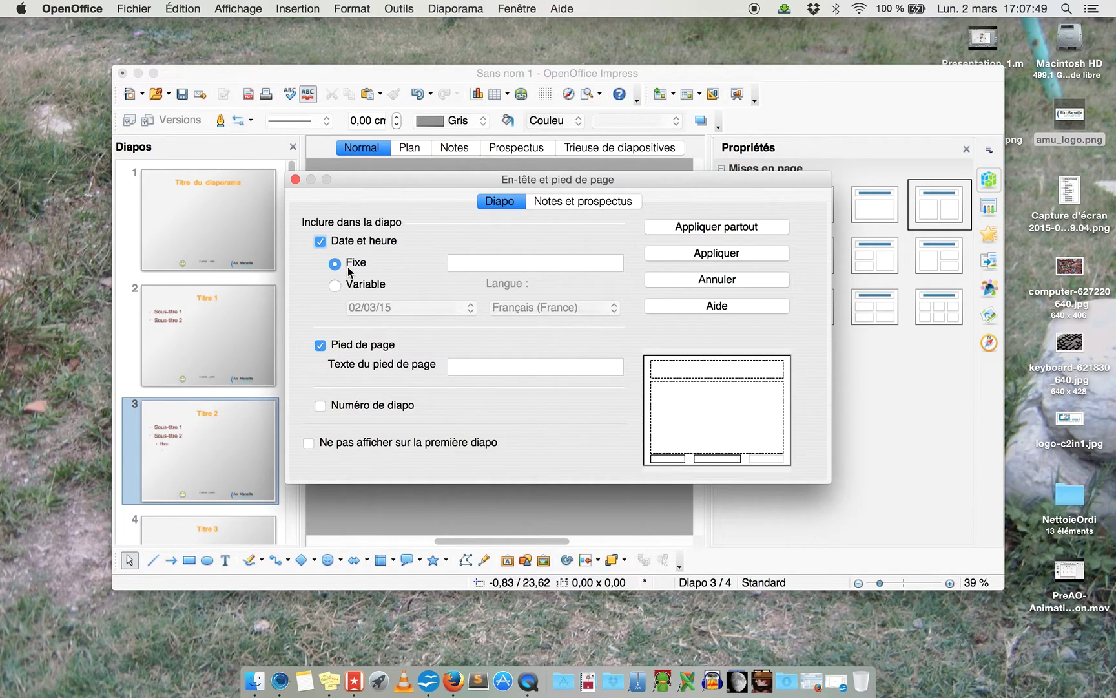
- Include a variable date, the footer text "PréAO" and slide numbers, hide them on the first slide, and apply this to all slides
left_click(359, 290)
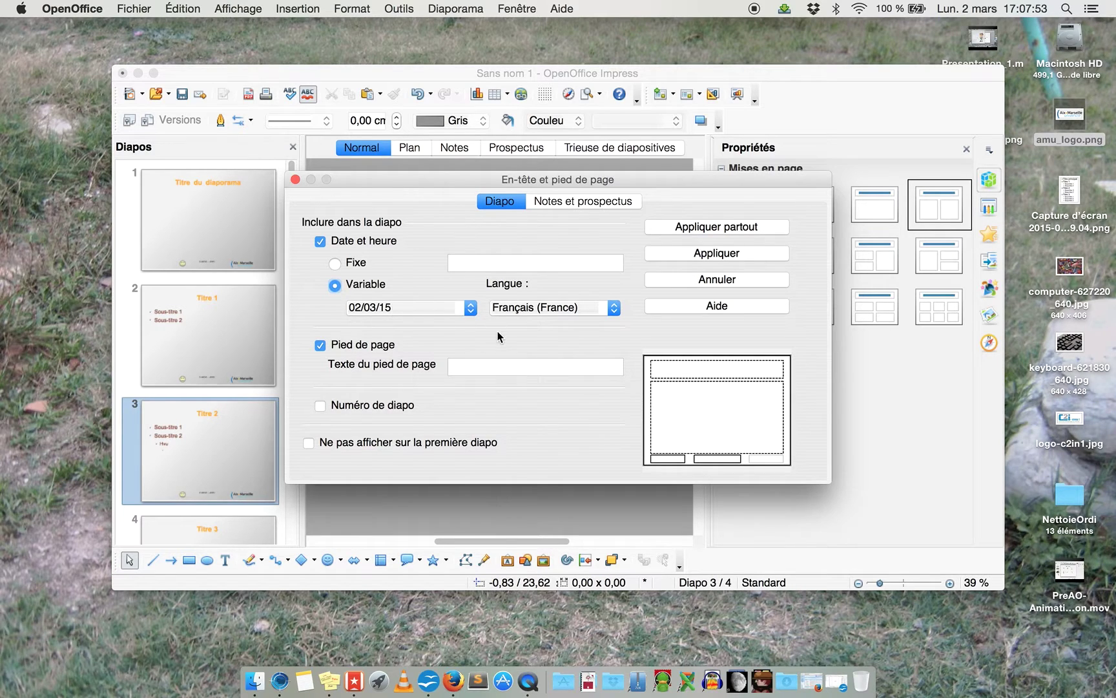
left_click(471, 366)
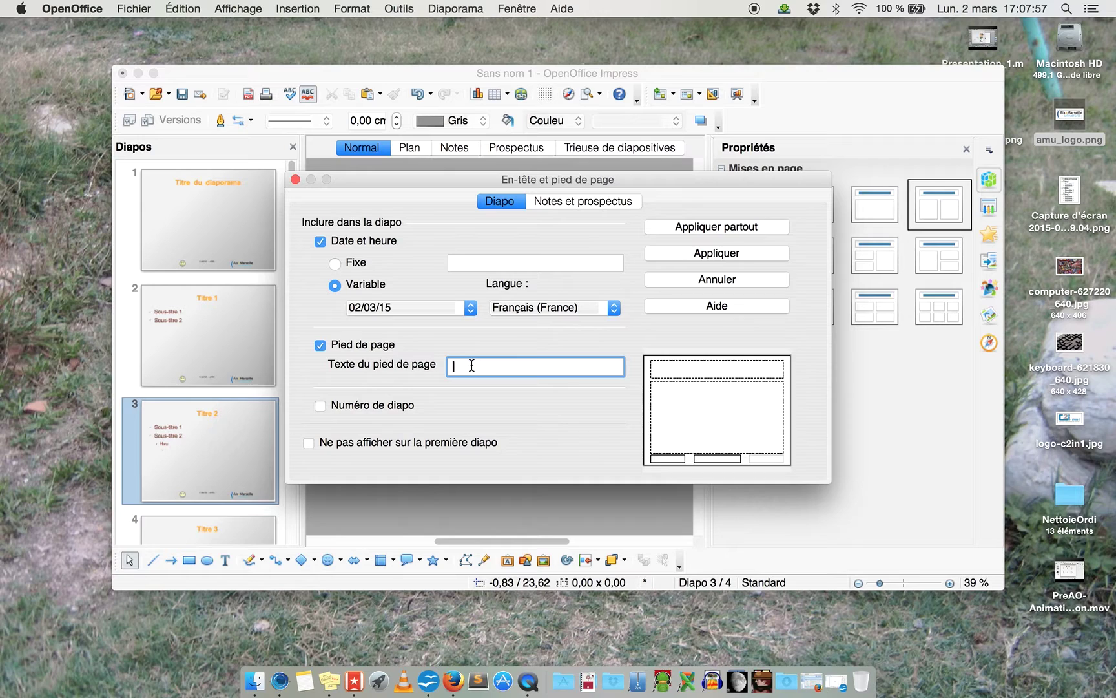
type("PréAO")
left_click(376, 410)
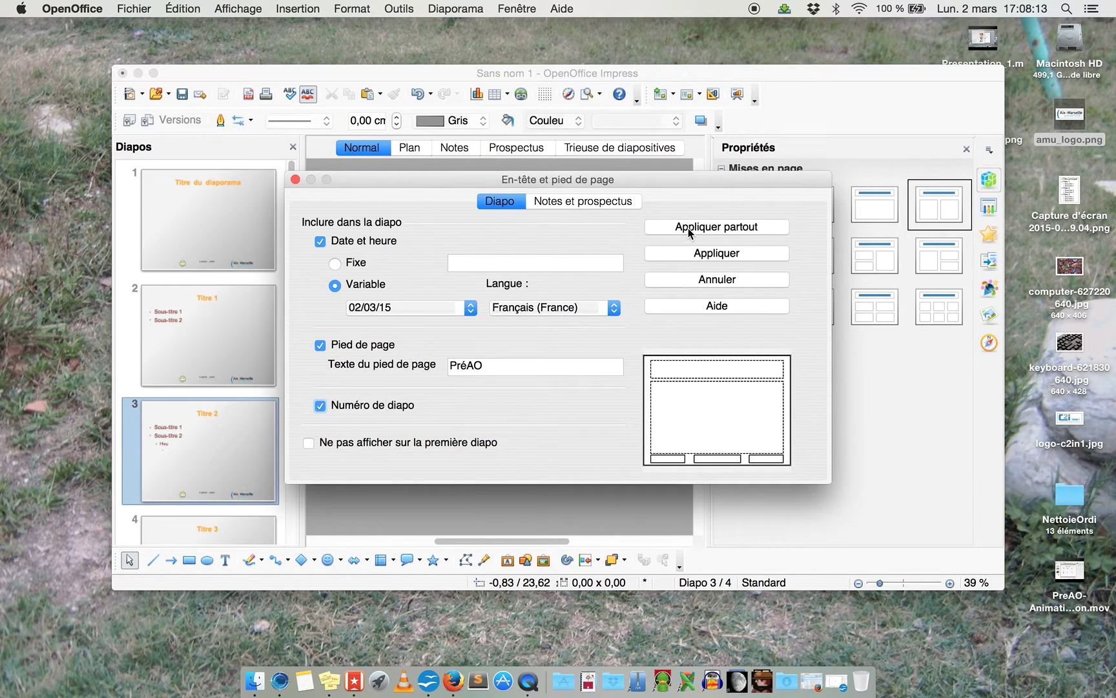
left_click(351, 446)
left_click(717, 227)
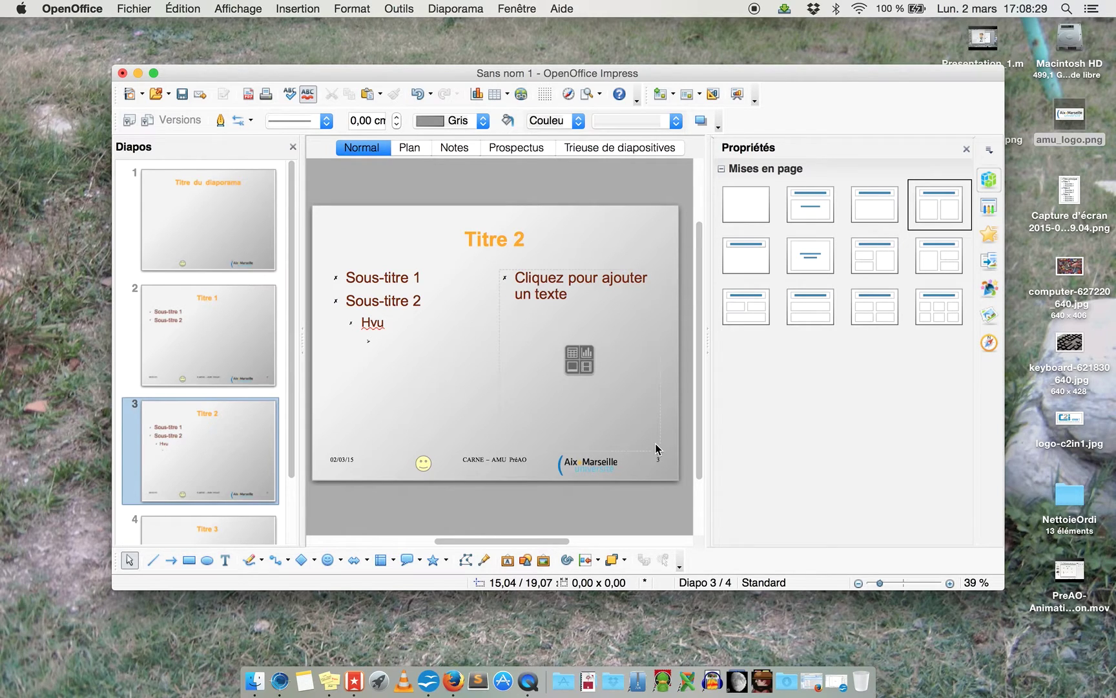
- Look through slides 1 to 4 to check their date, footer text and slide number
left_click(169, 204)
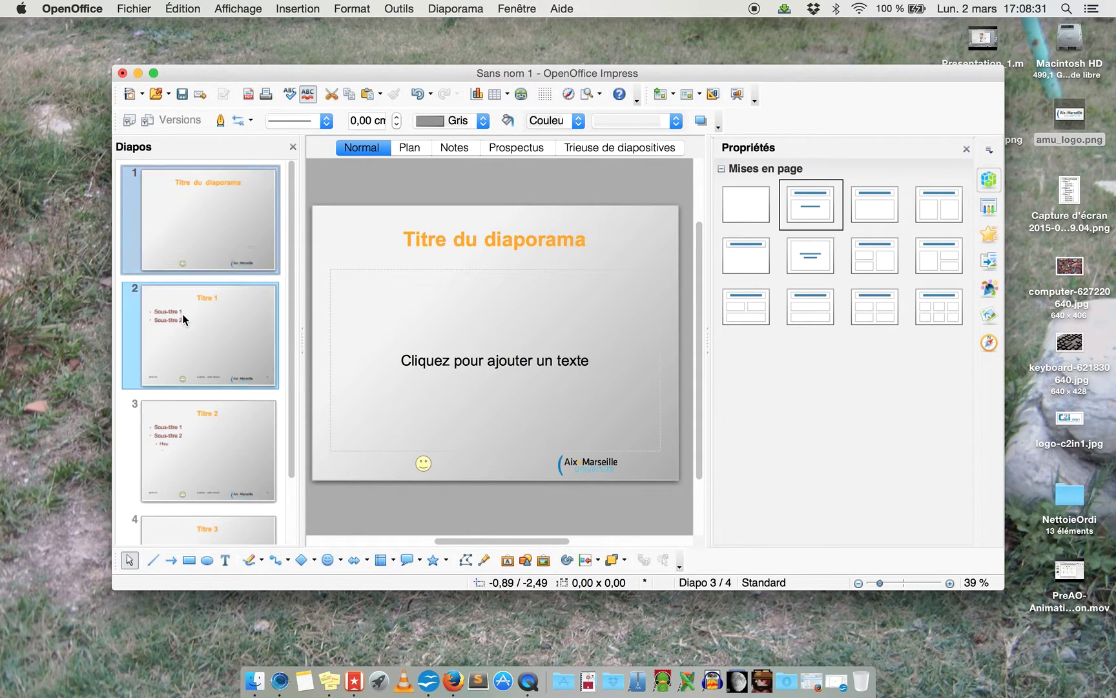
left_click(200, 310)
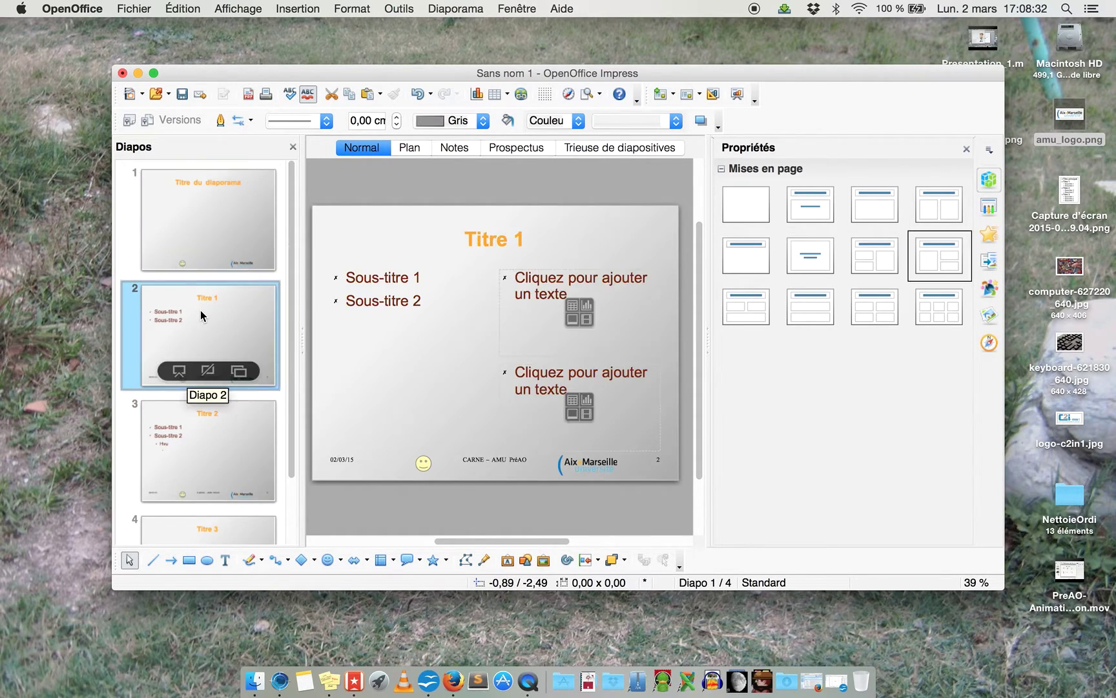
left_click(192, 446)
left_click(219, 520)
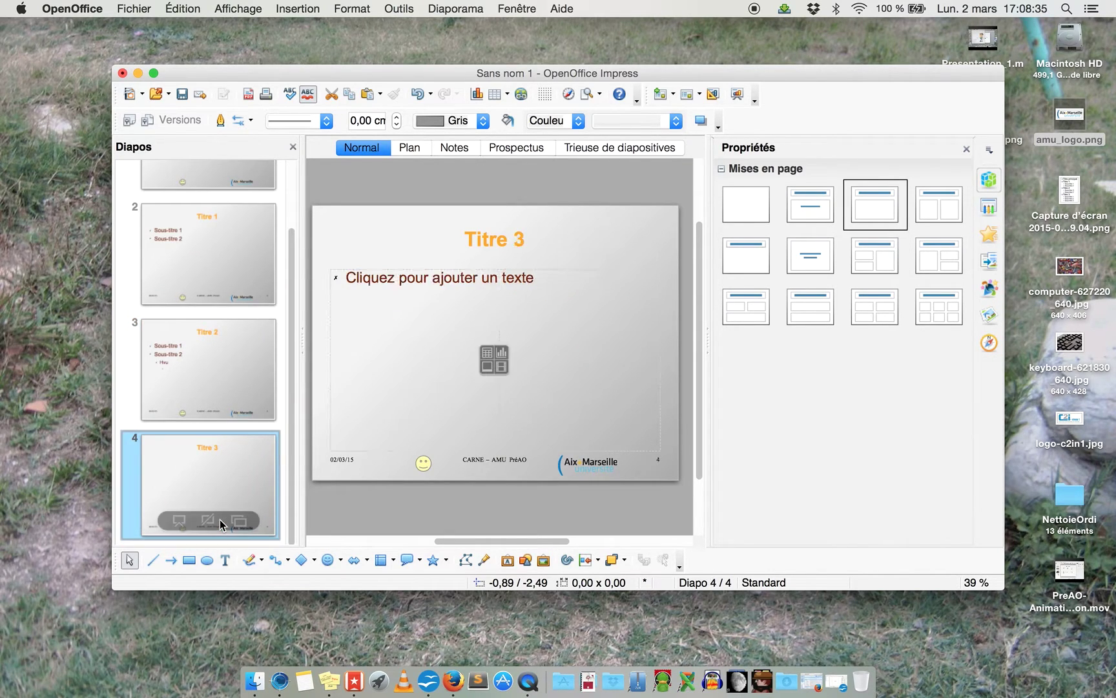
scroll(193, 223, "up", 3)
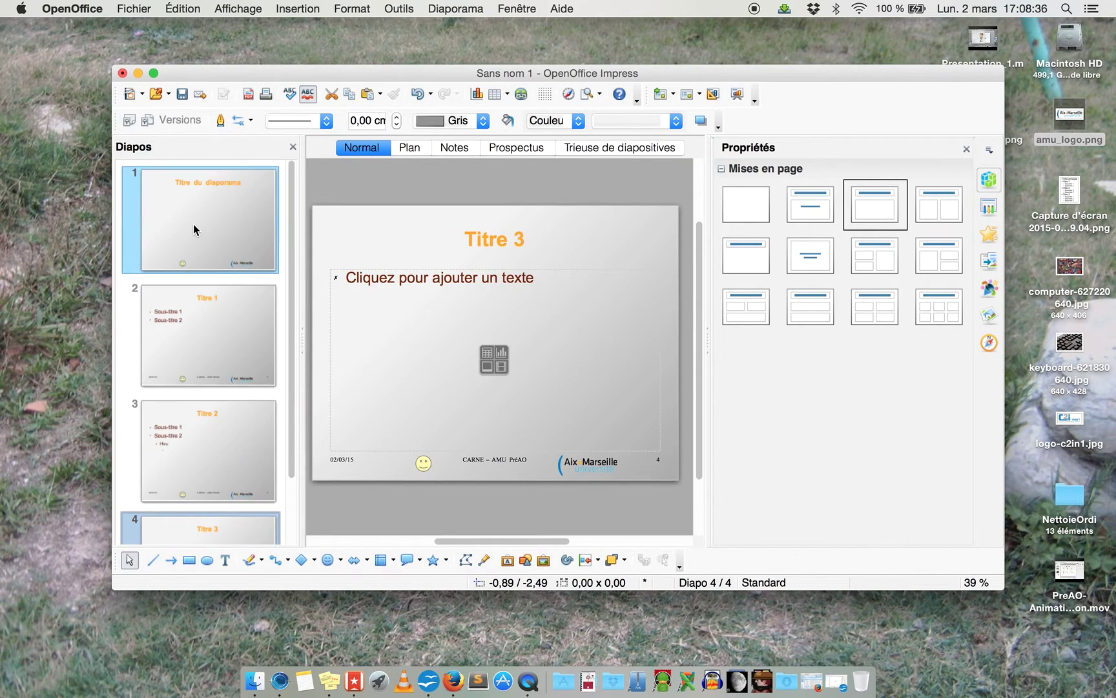
- Return to the first slide and reopen the slide master (Masque des diapos) for editing
left_click(203, 186)
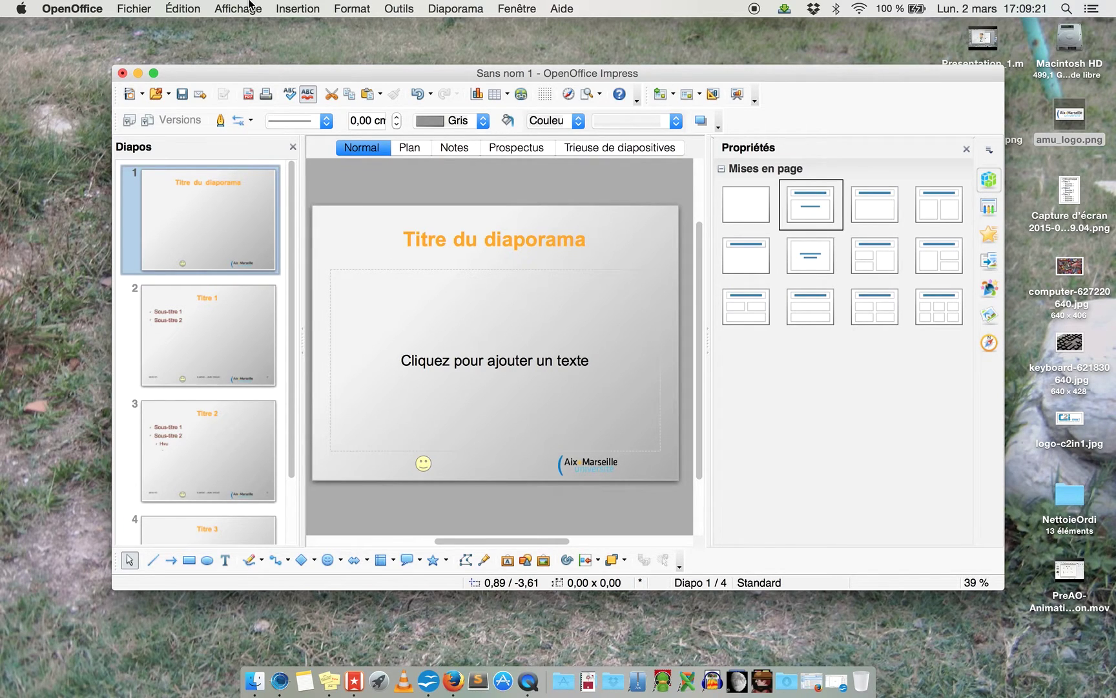
left_click(249, 4)
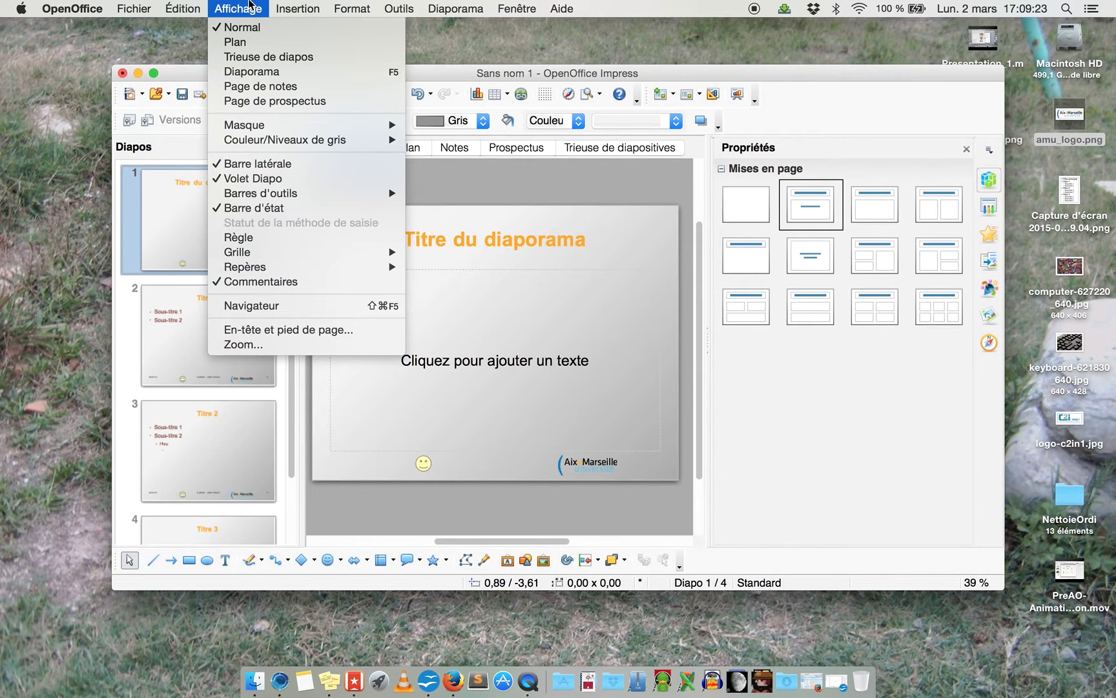
mouse_move(299, 4)
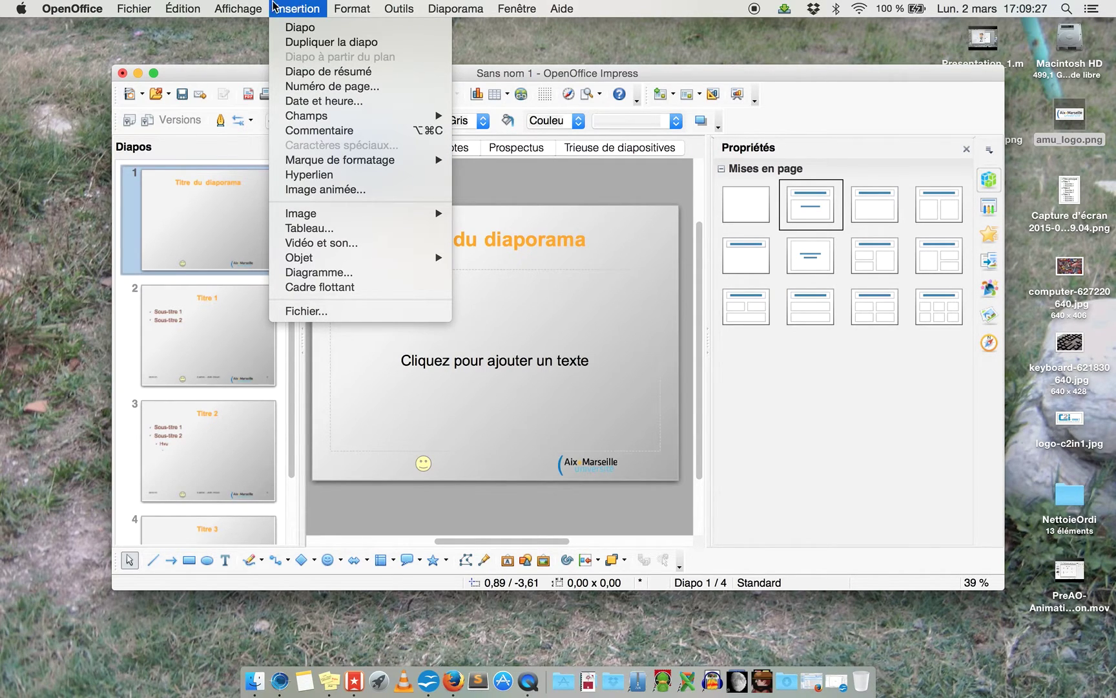
mouse_move(236, 7)
mouse_move(271, 129)
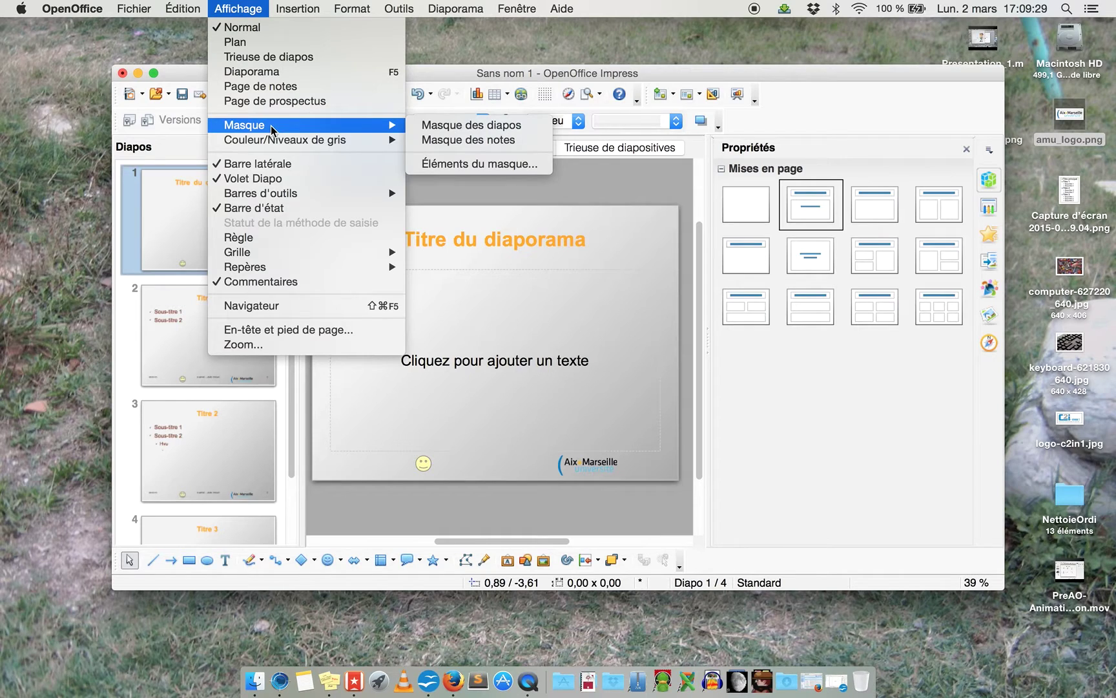
left_click(460, 126)
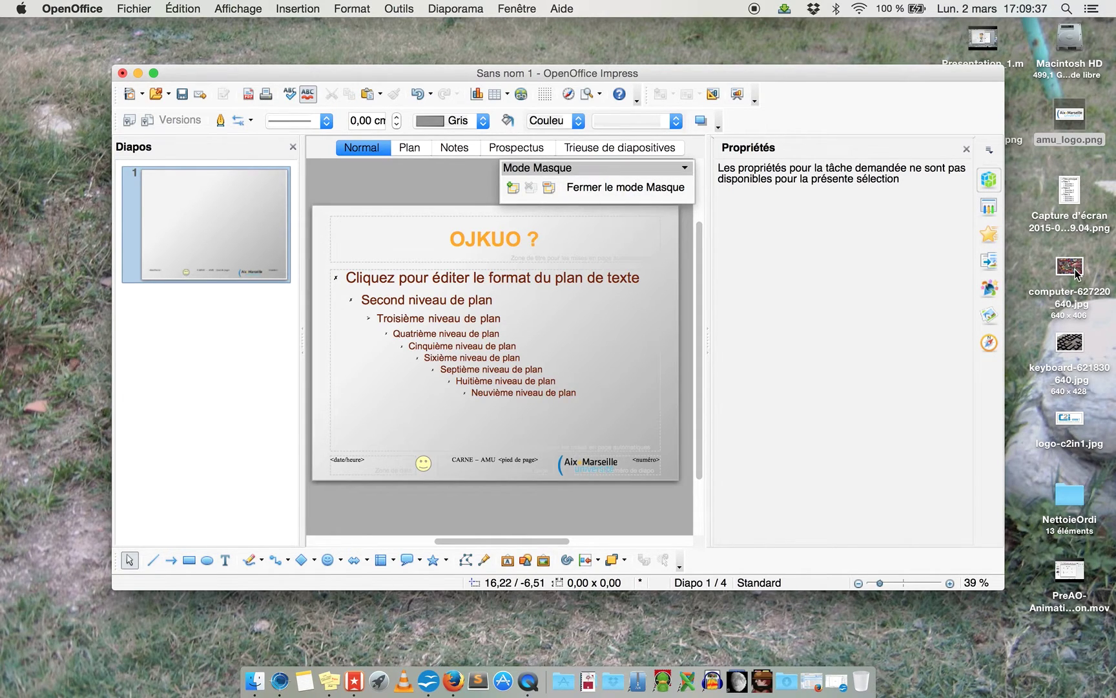
- Open computer-627220_640.jpg in OpenOffice Draw, copy its picture and minimise the Draw window
left_click_drag(1077, 275, 491, 365)
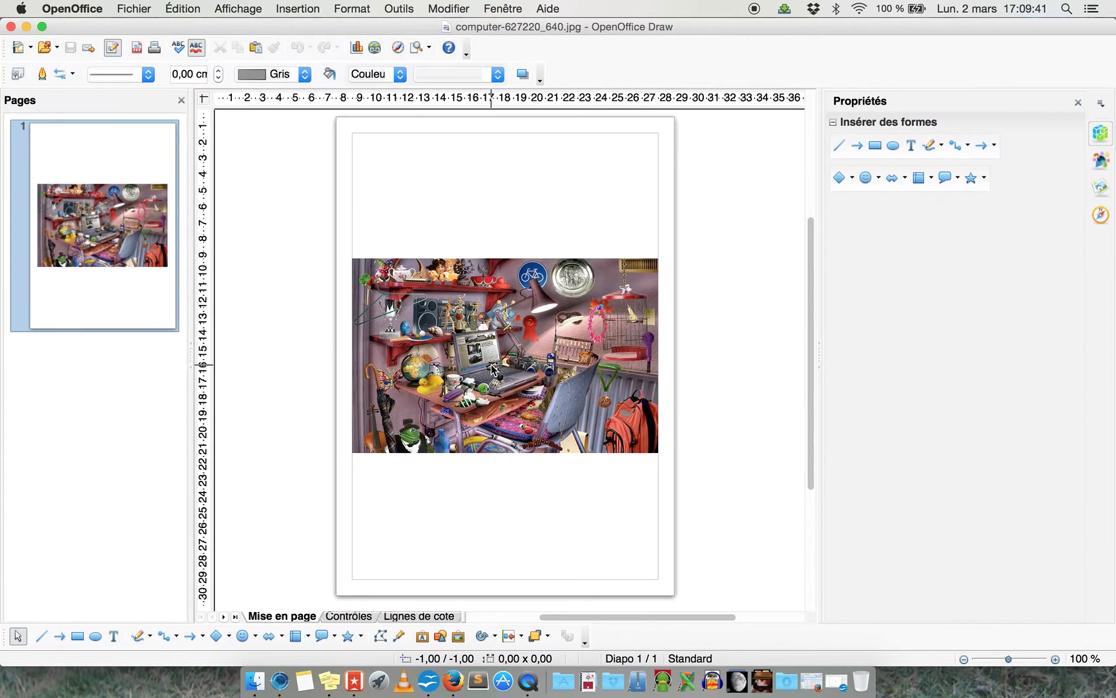
left_click(412, 321)
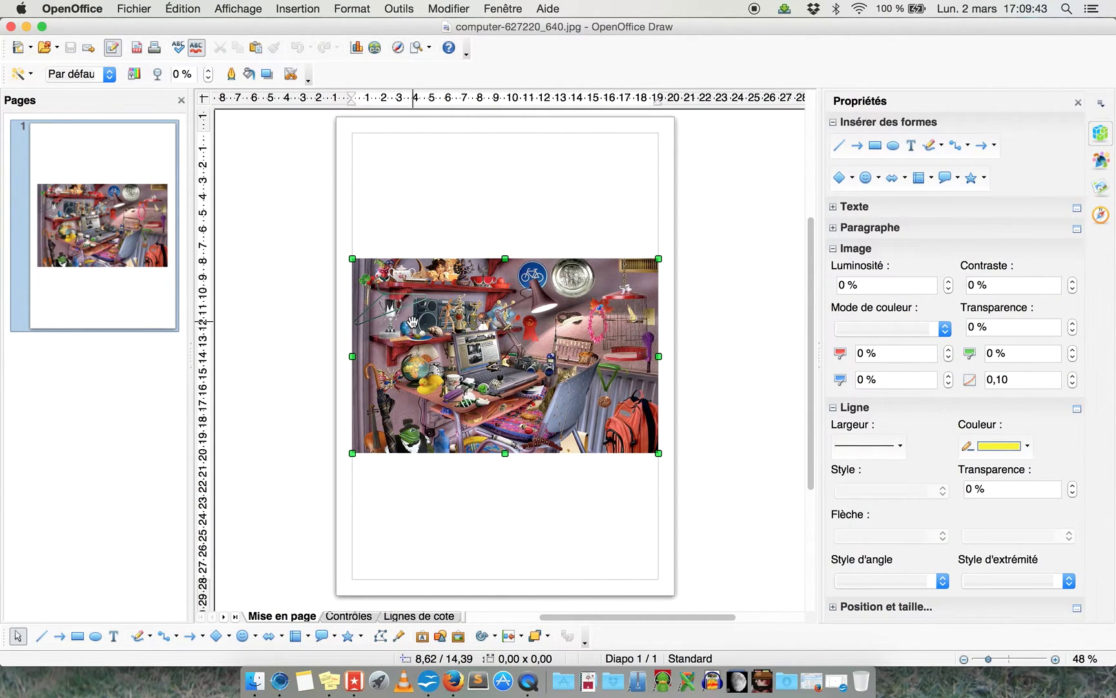
left_click(26, 26)
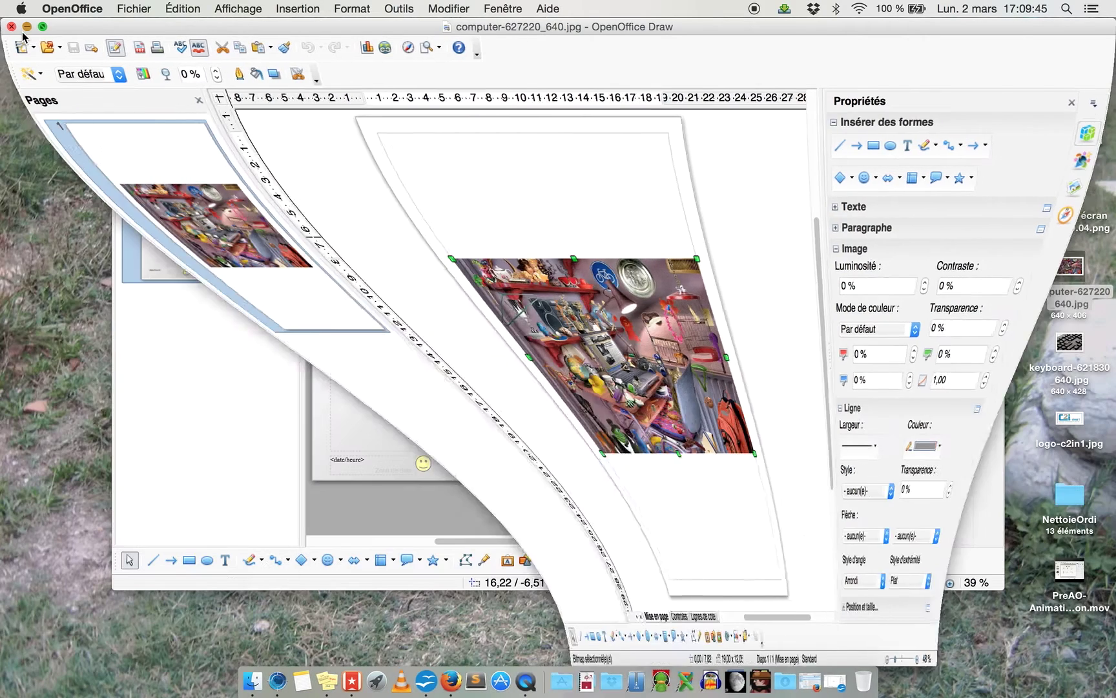
- Paste the picture into the Impress slide master, align it to the slide's upper-left corner and enlarge it to about 33.11 × 21 cm
key("super+z")
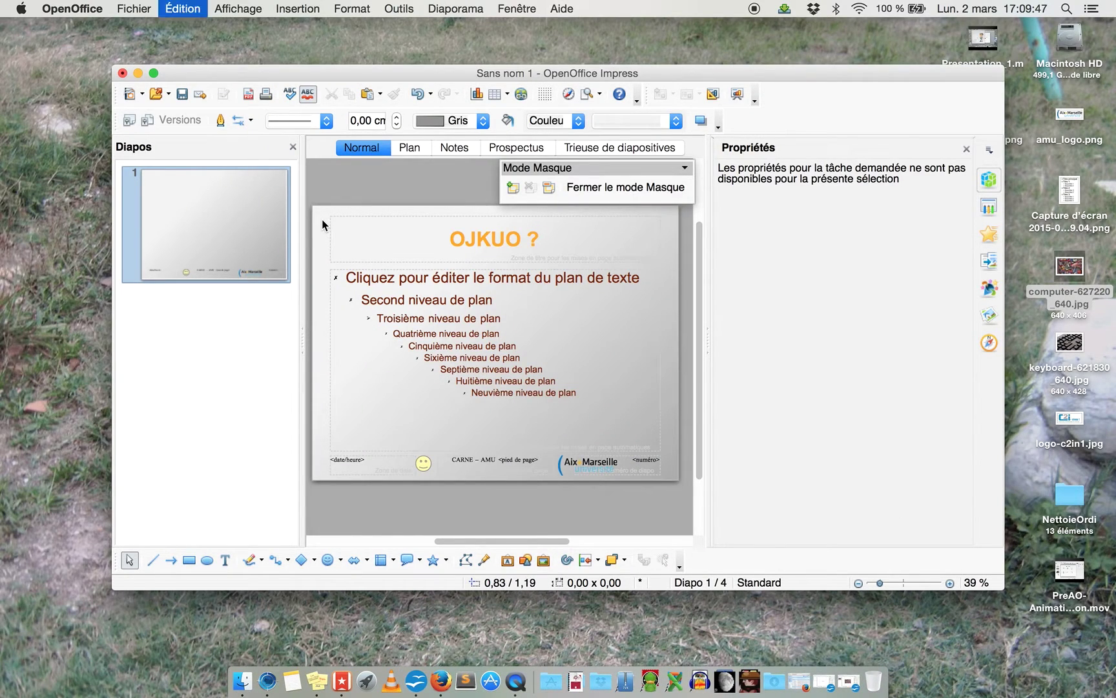
left_click_drag(355, 362, 340, 245)
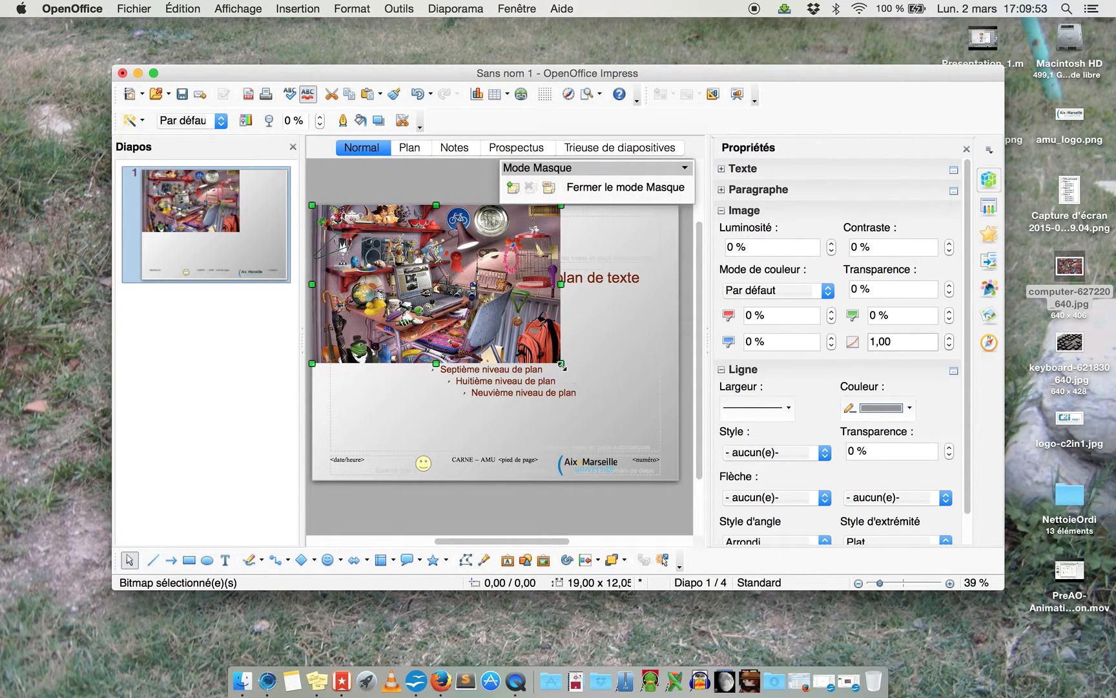
left_click_drag(562, 365, 653, 480)
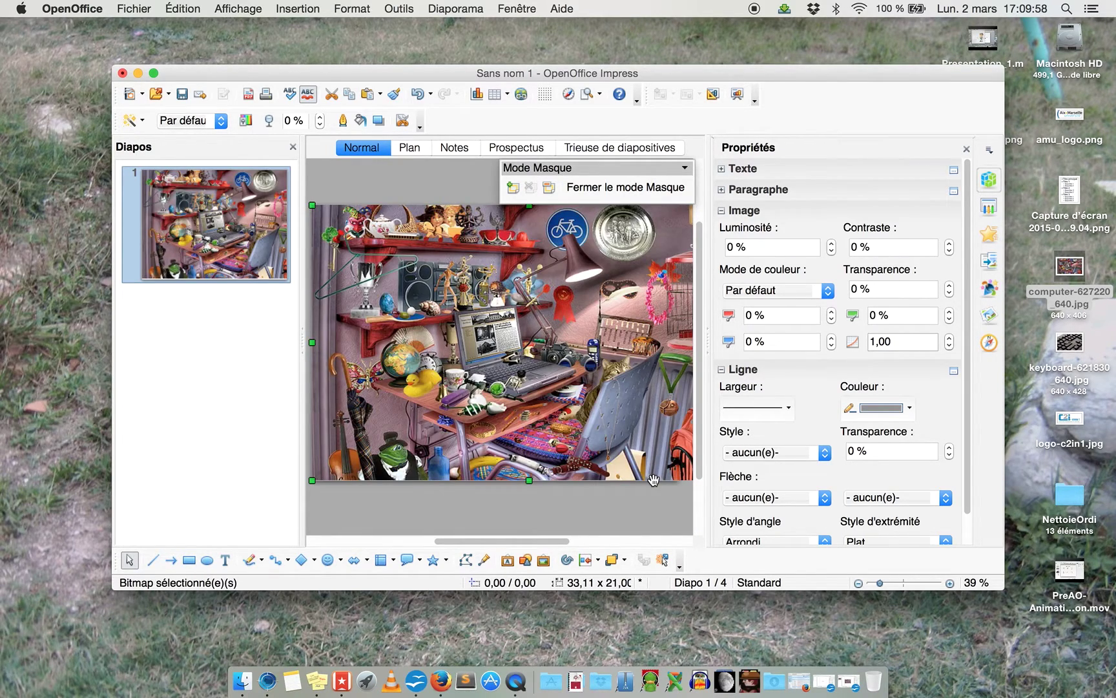
- Centre the background picture horizontally and vertically on the slide master
left_click(598, 560)
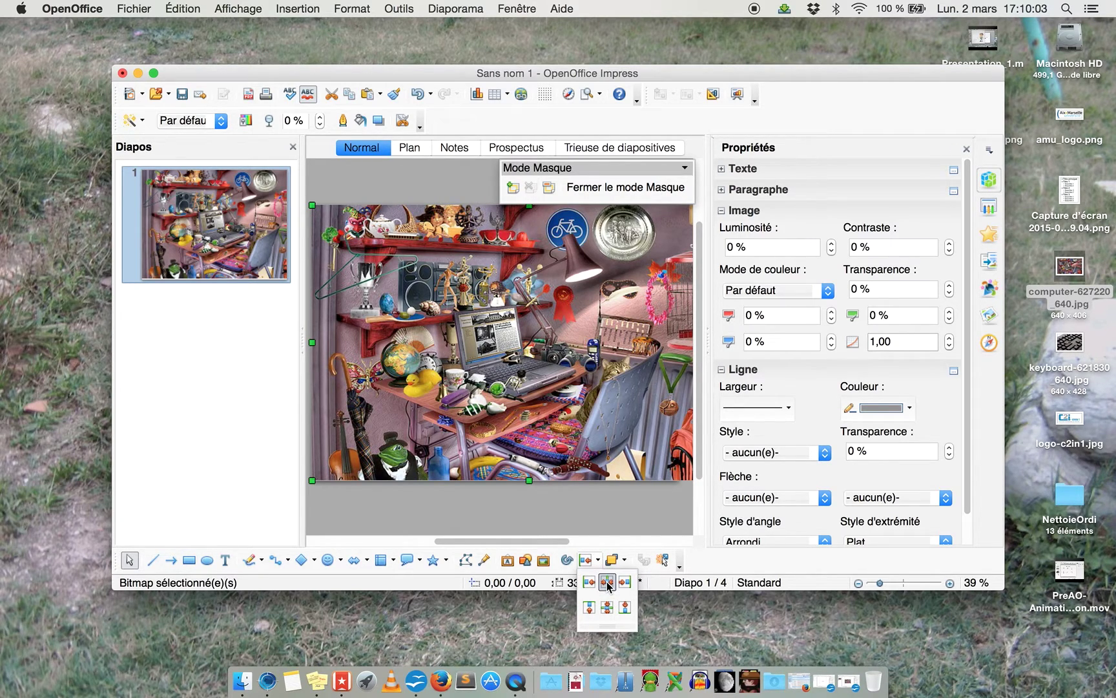
left_click(608, 585)
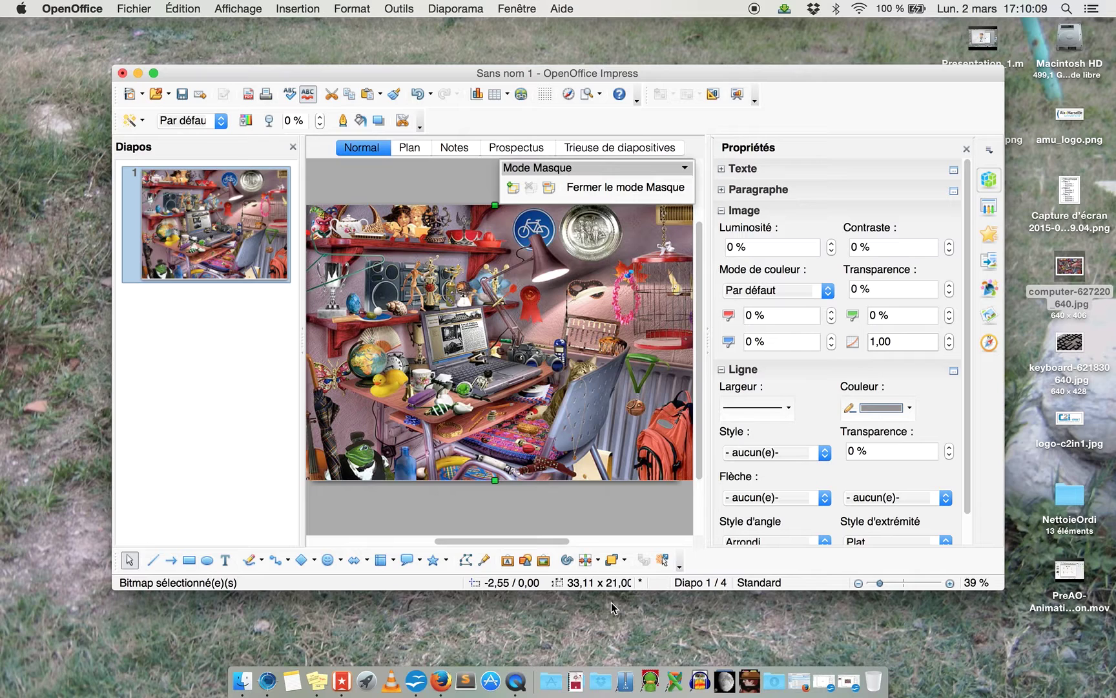
left_click(598, 560)
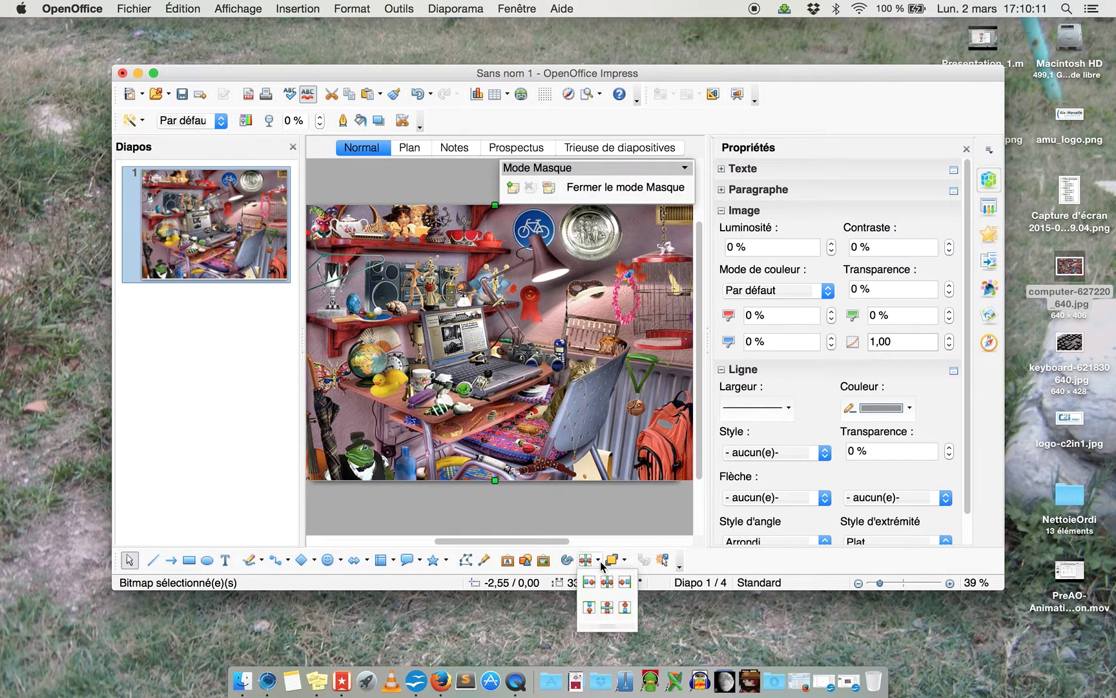
left_click(603, 609)
left_click(564, 500)
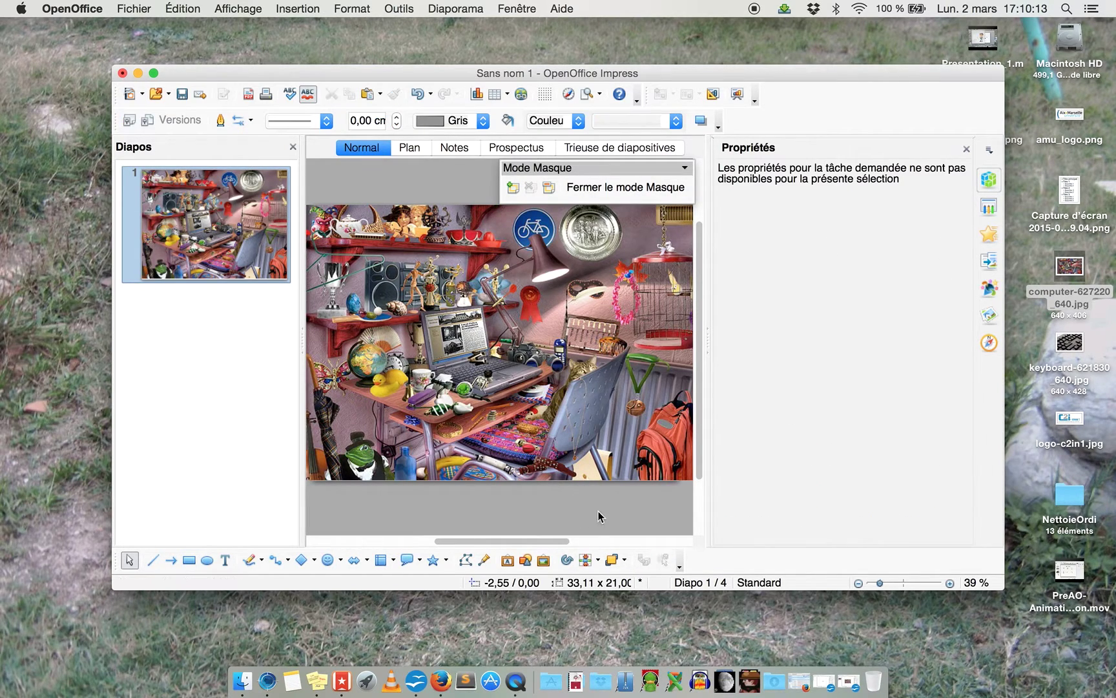
- Send the background picture behind all other objects on the slide master (Envoyer à l'arrière)
left_click(567, 379)
right_click(566, 379)
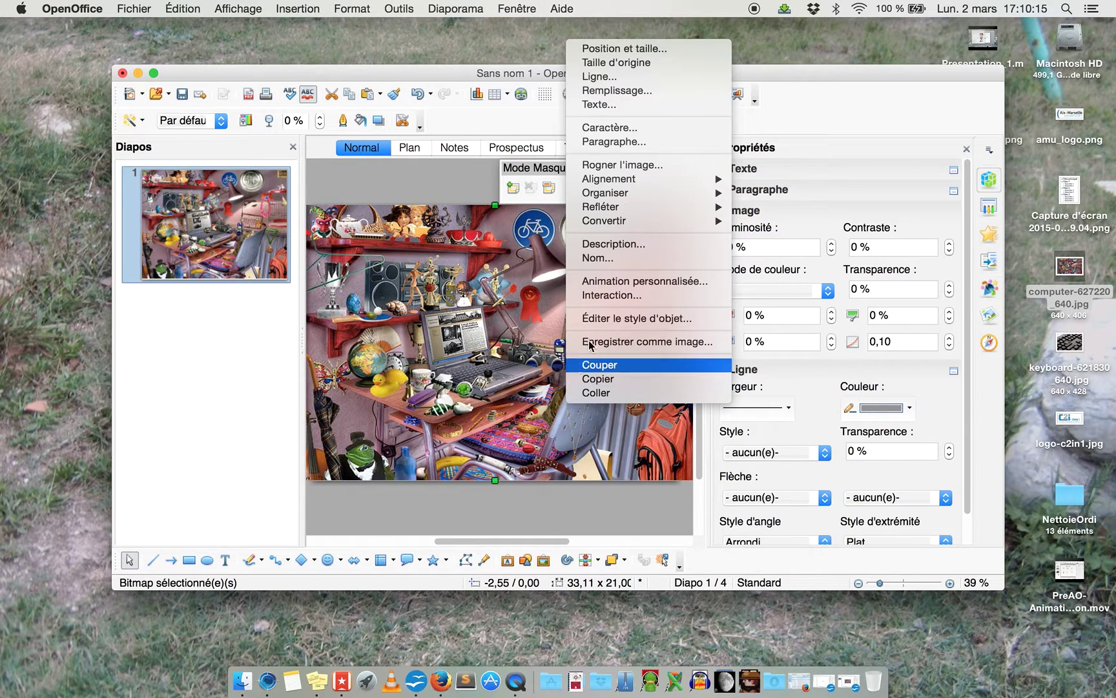
mouse_move(677, 192)
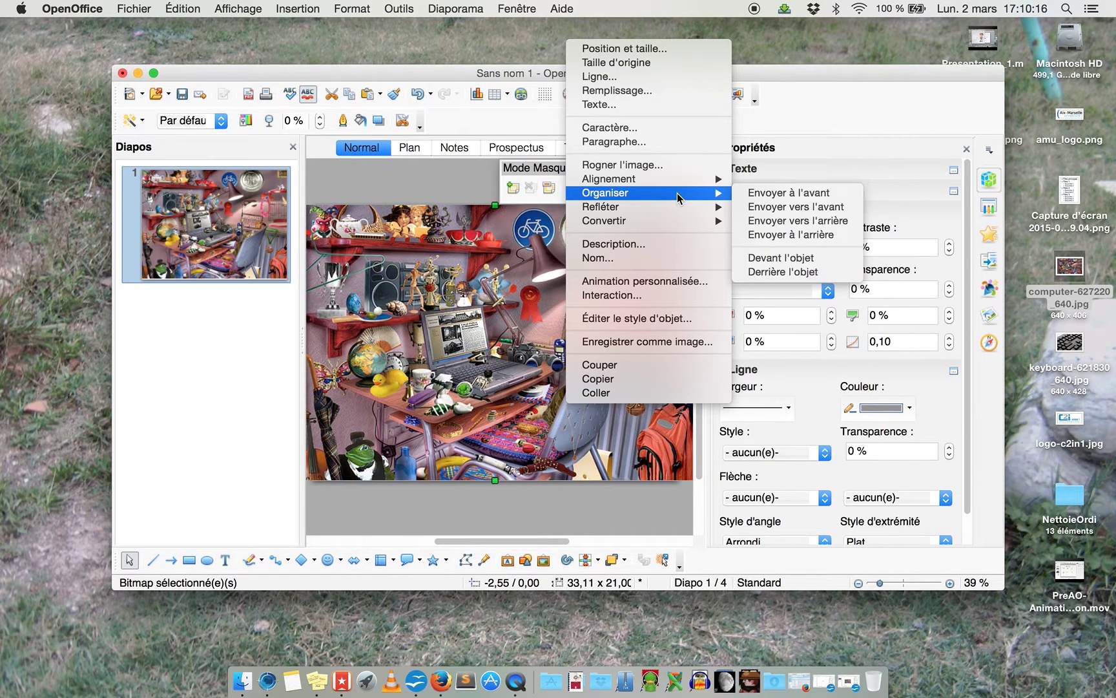
left_click(802, 234)
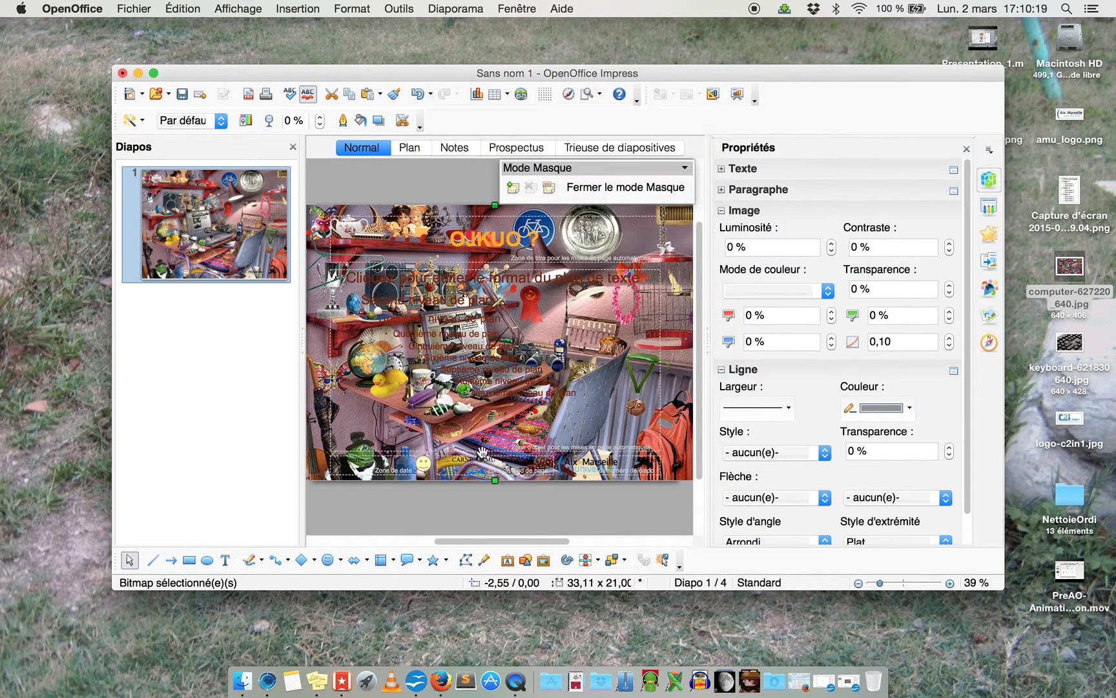
left_click(518, 531)
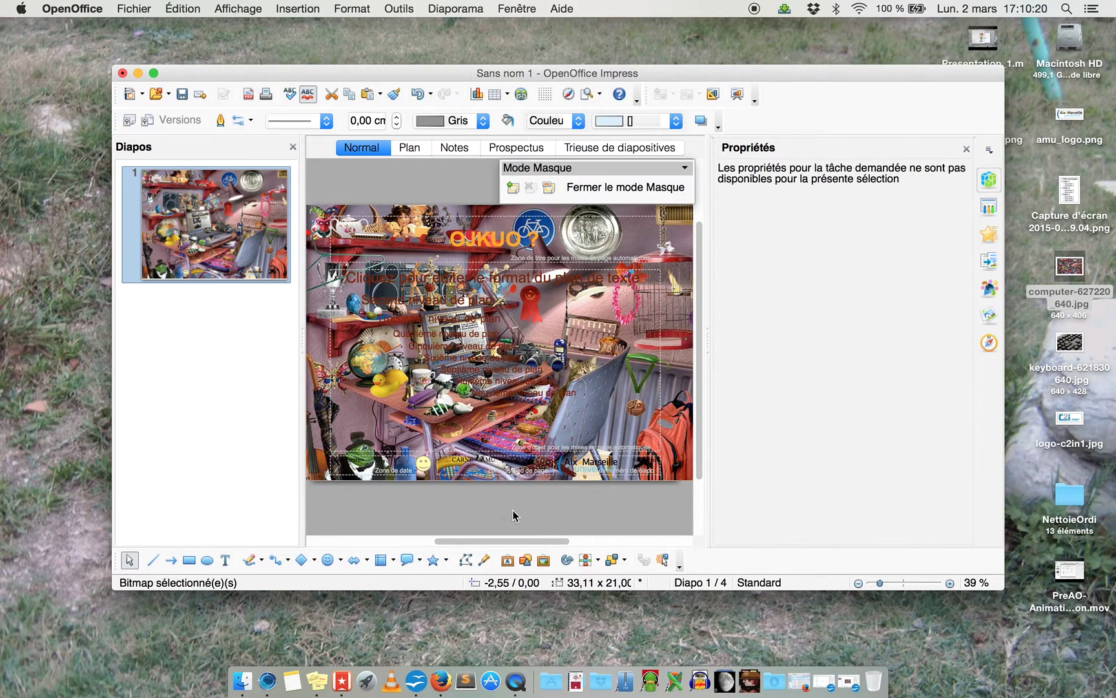
- Close the master view, check how the picture affects the text on the slides and return to slide 1
left_click(652, 188)
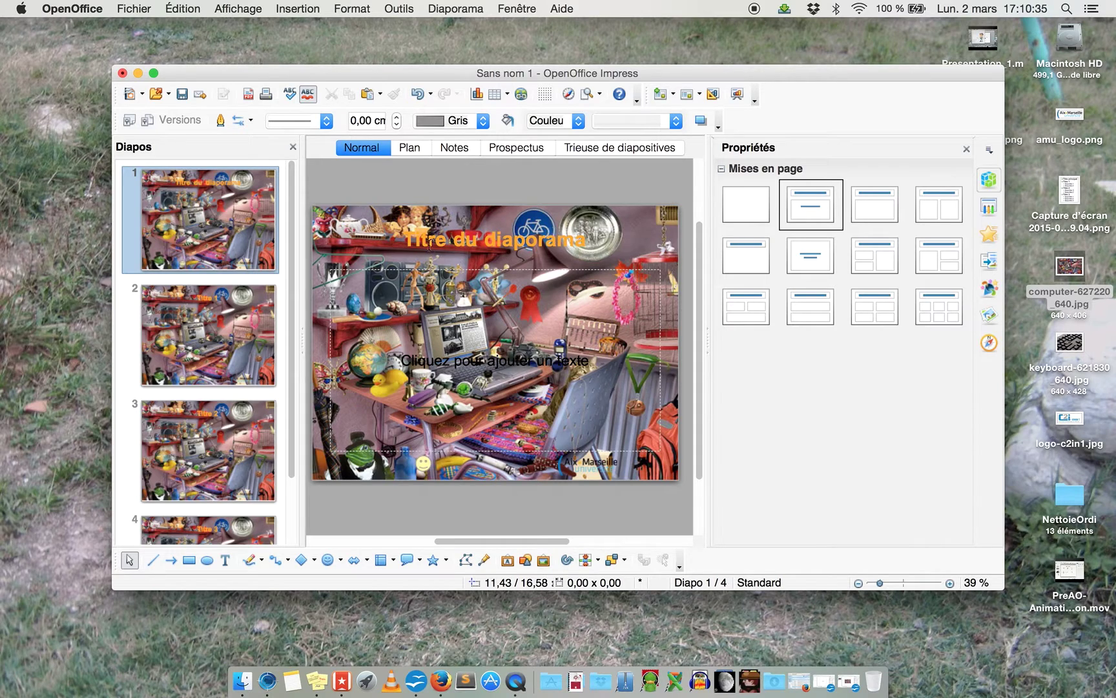
left_click(225, 323)
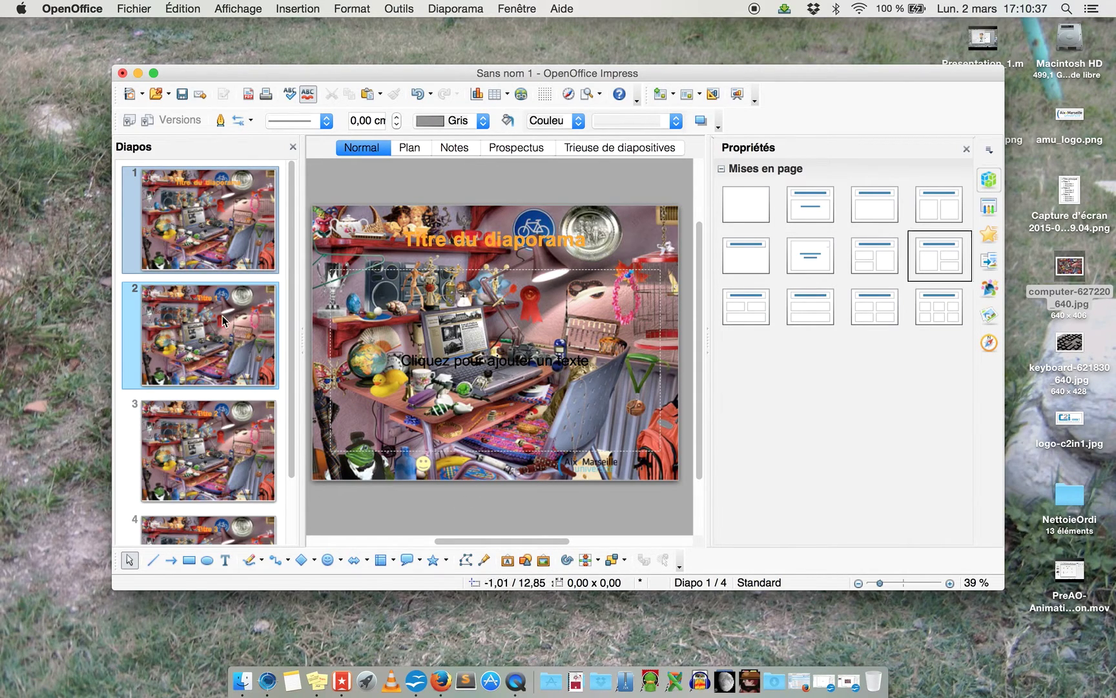
left_click(222, 454, "shift")
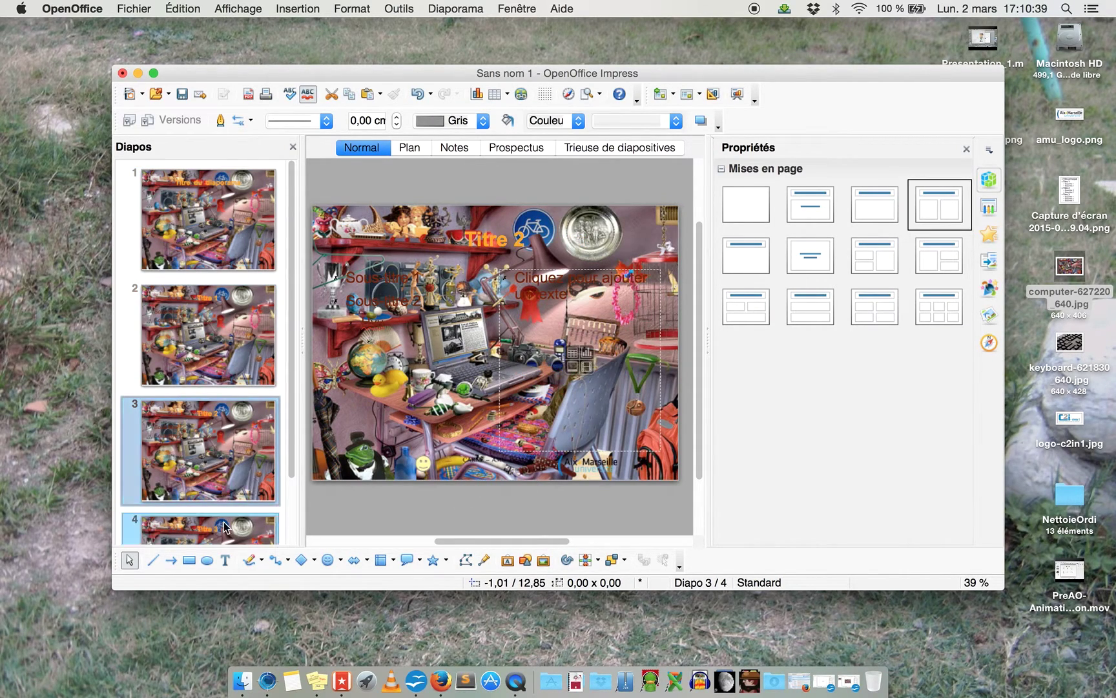
left_click(194, 529)
left_click(251, 183)
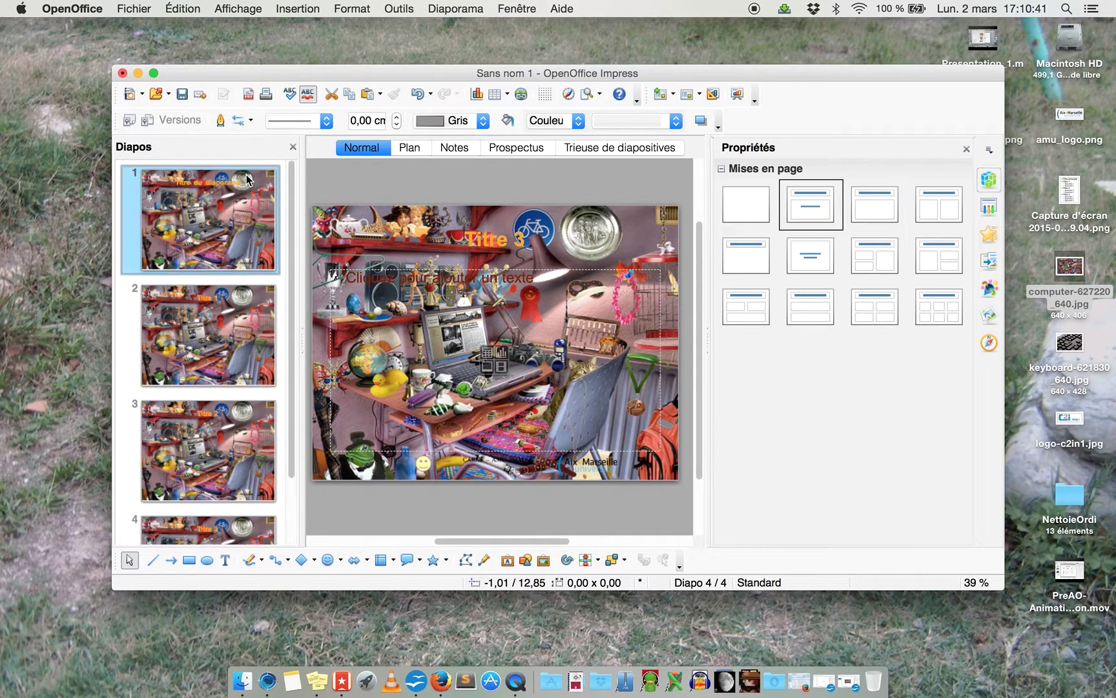
left_click(374, 210)
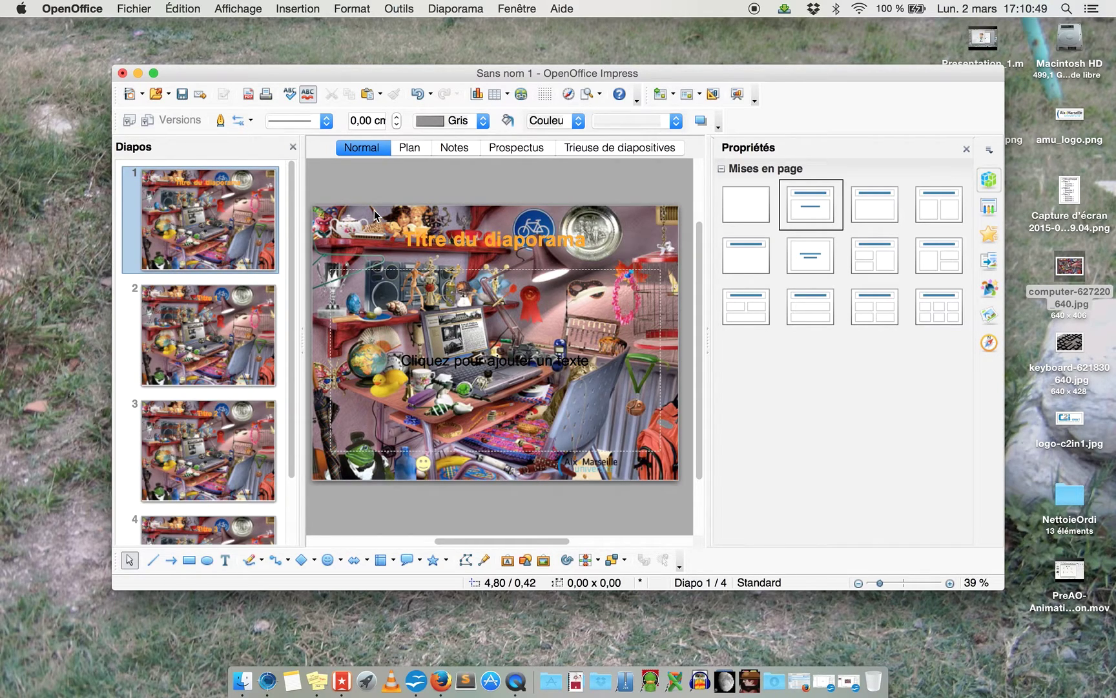
- Reopen the slide master (Masque des diapos) and select the background picture
left_click(251, 8)
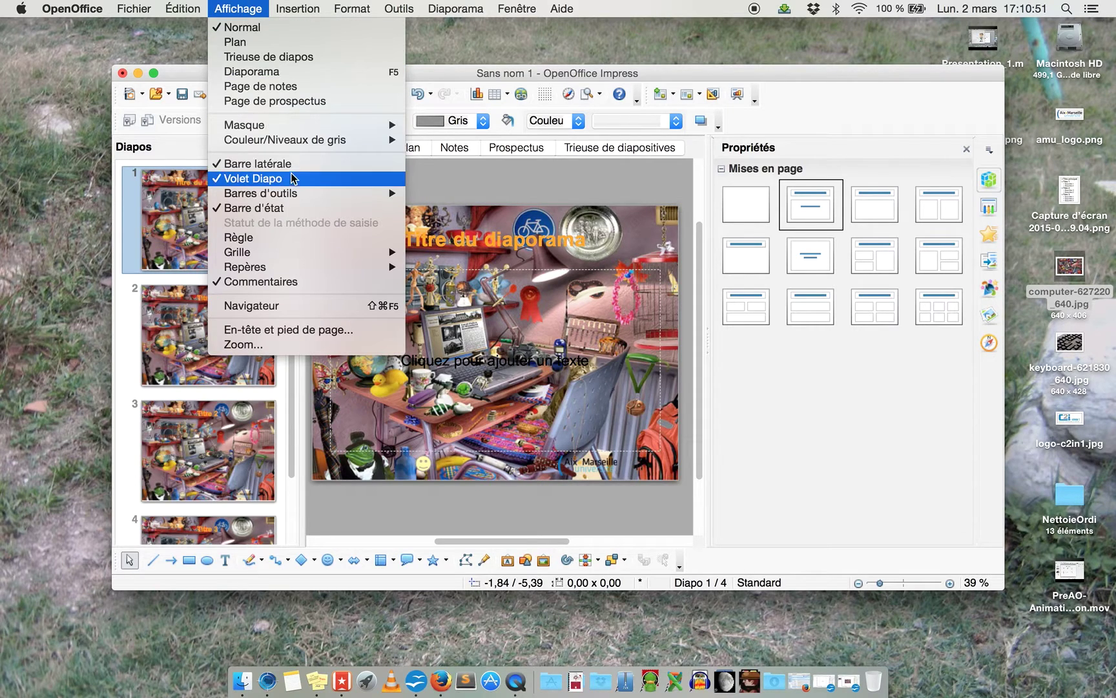
mouse_move(294, 121)
left_click(446, 127)
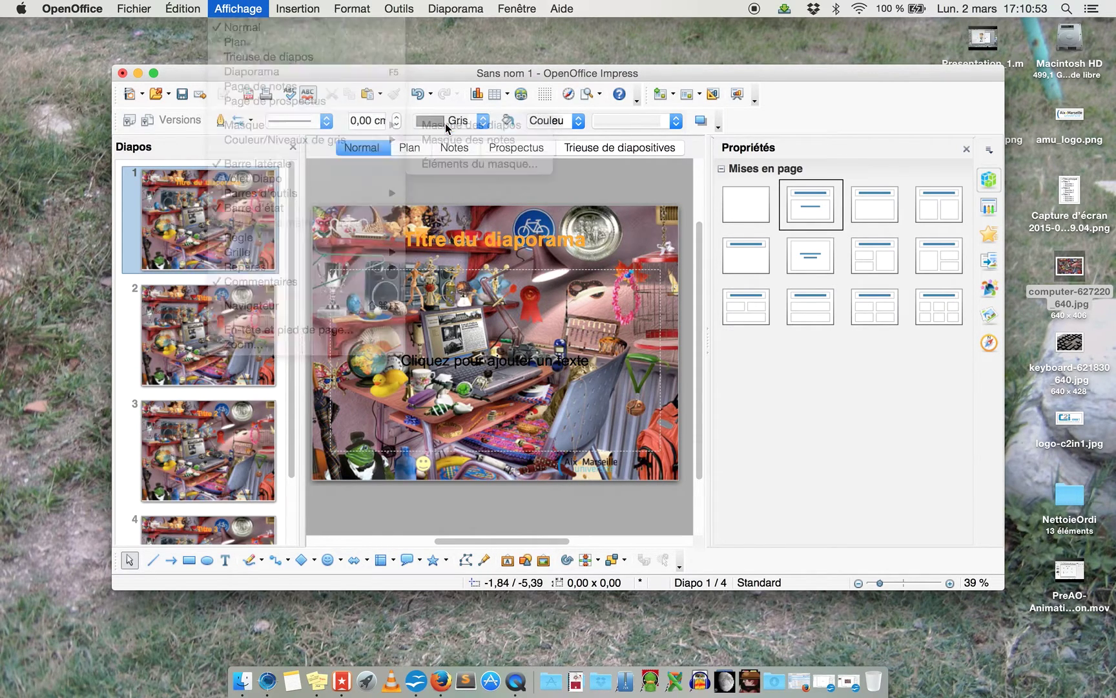
left_click(314, 296)
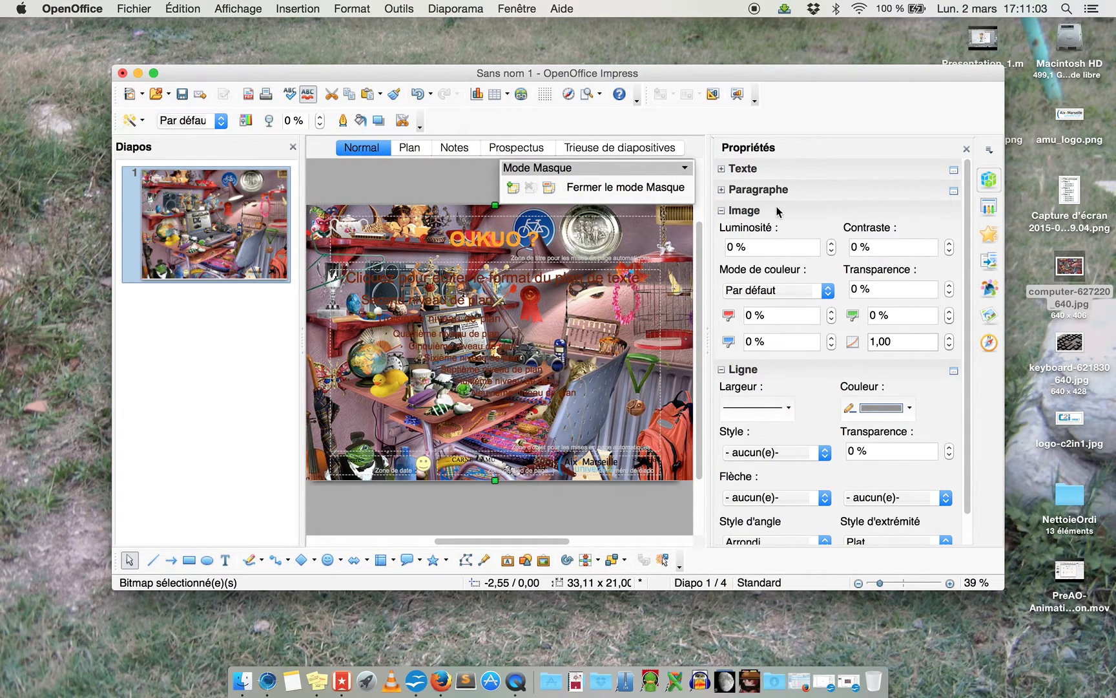
- Set the background picture's transparency to 75 %
left_click(854, 290)
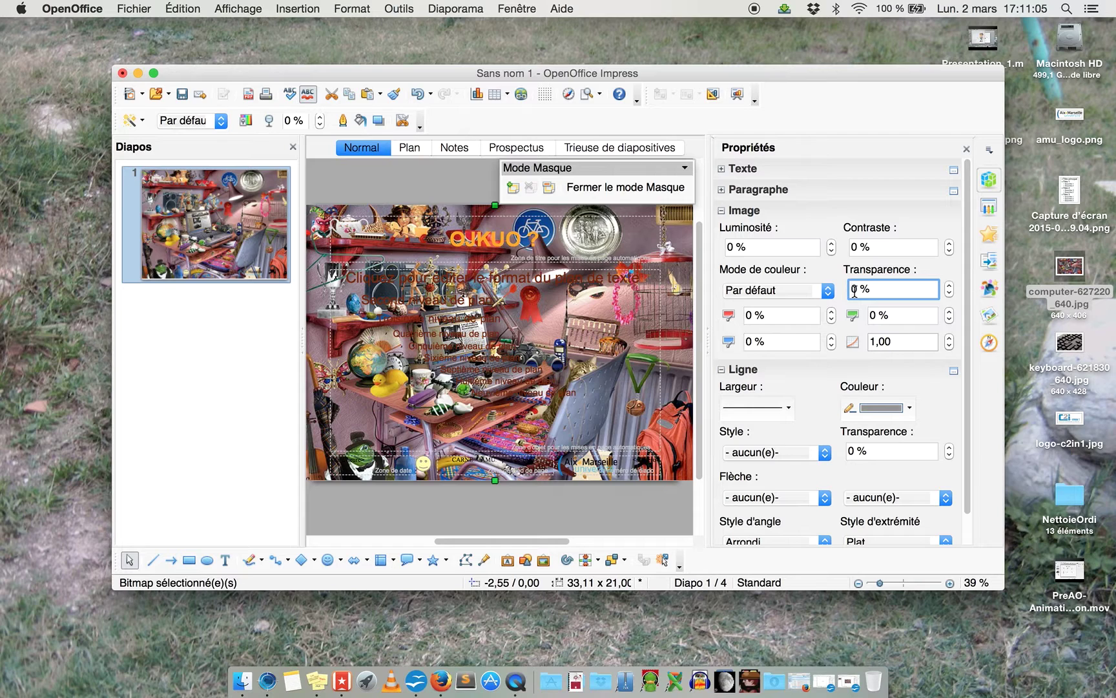
type("7")
key("Return")
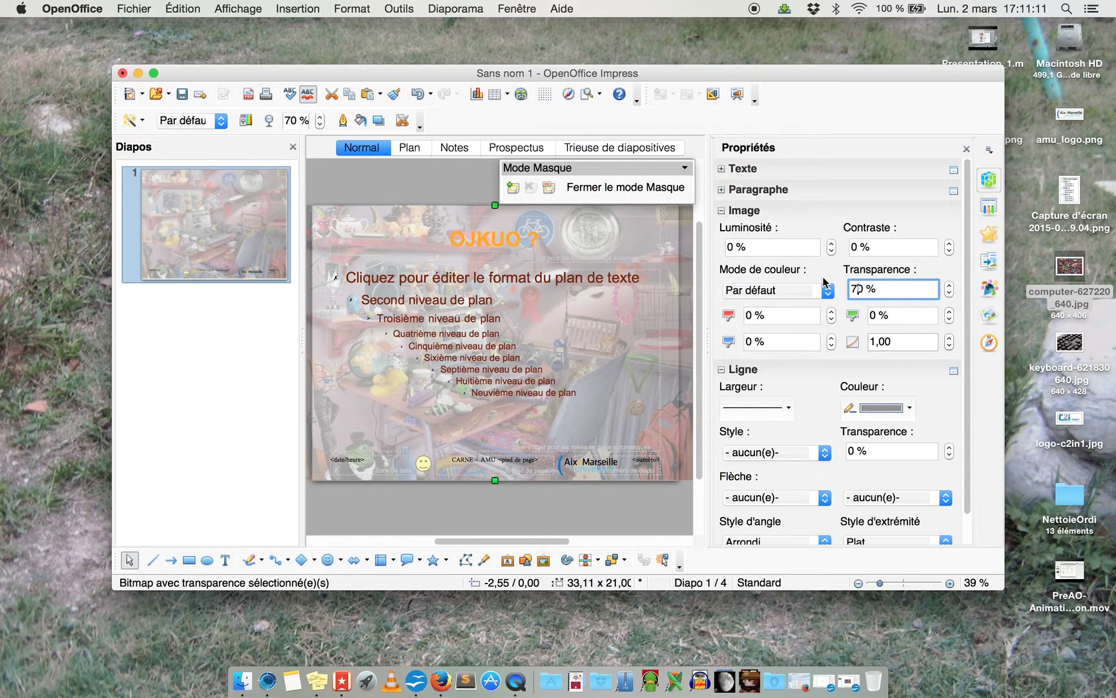
key("BackSpace")
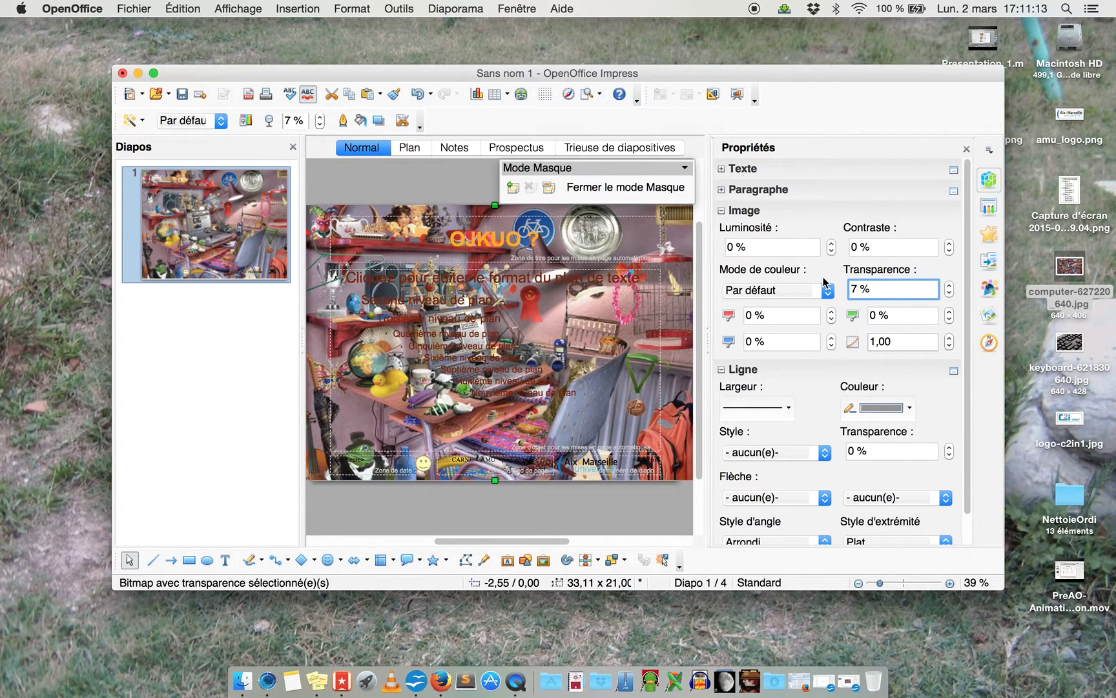
key("BackSpace")
type("1")
key("BackSpace")
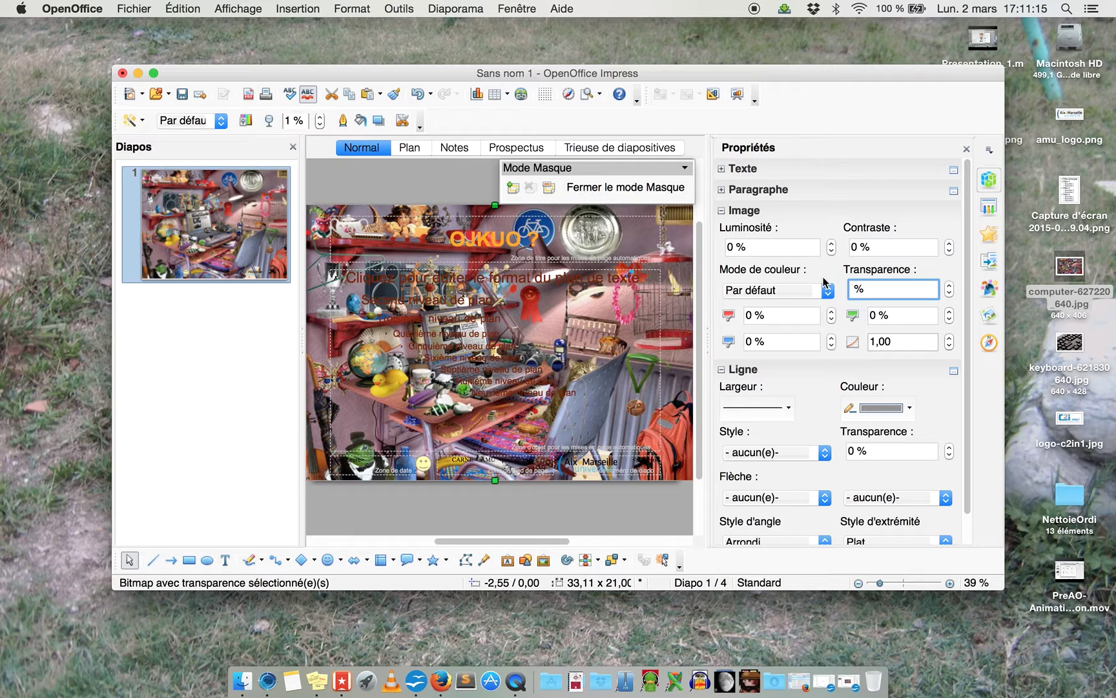
type("75")
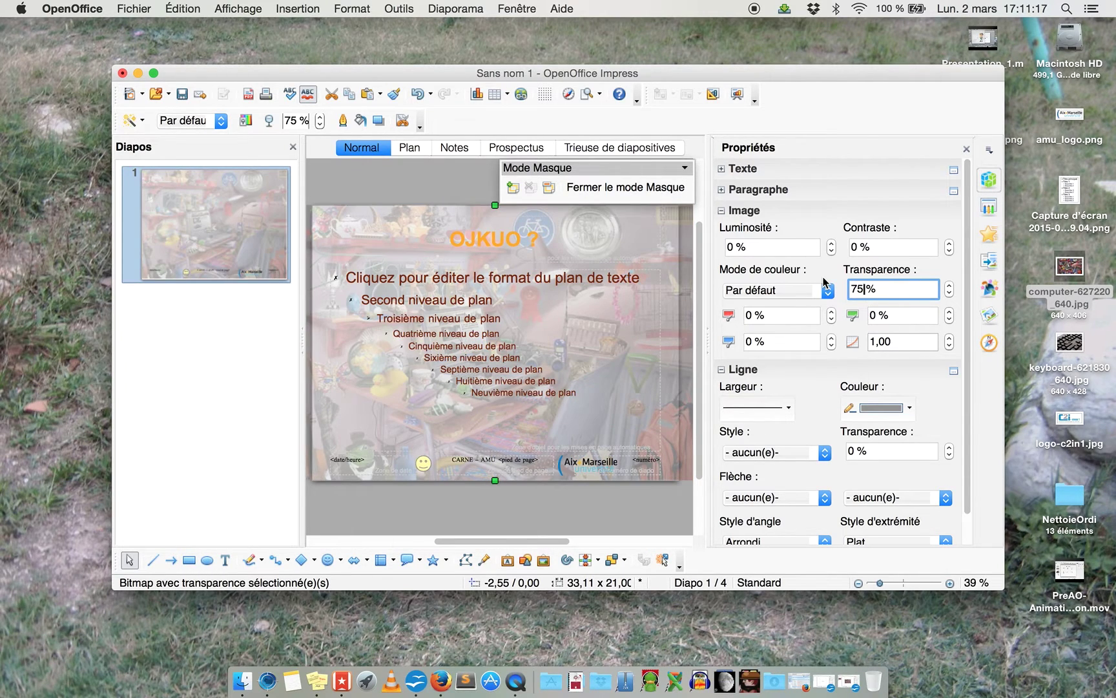
- Leave the master view, check text readability over the faded picture on slides 1 to 4 and return to the first slide's title
left_click(618, 188)
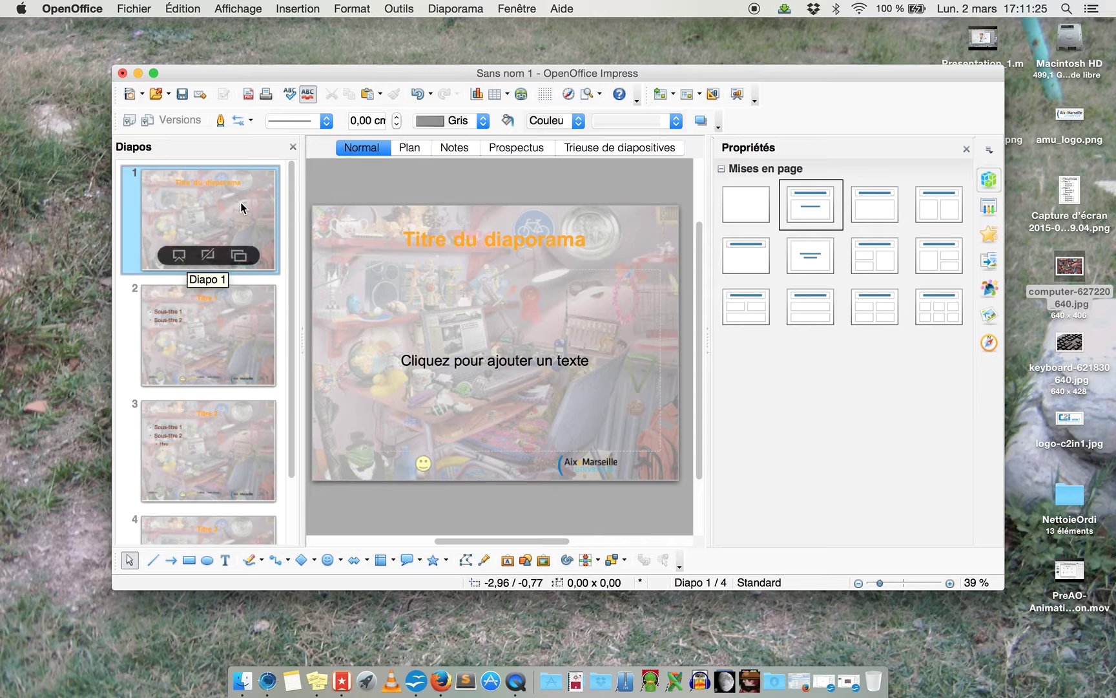
left_click(236, 363)
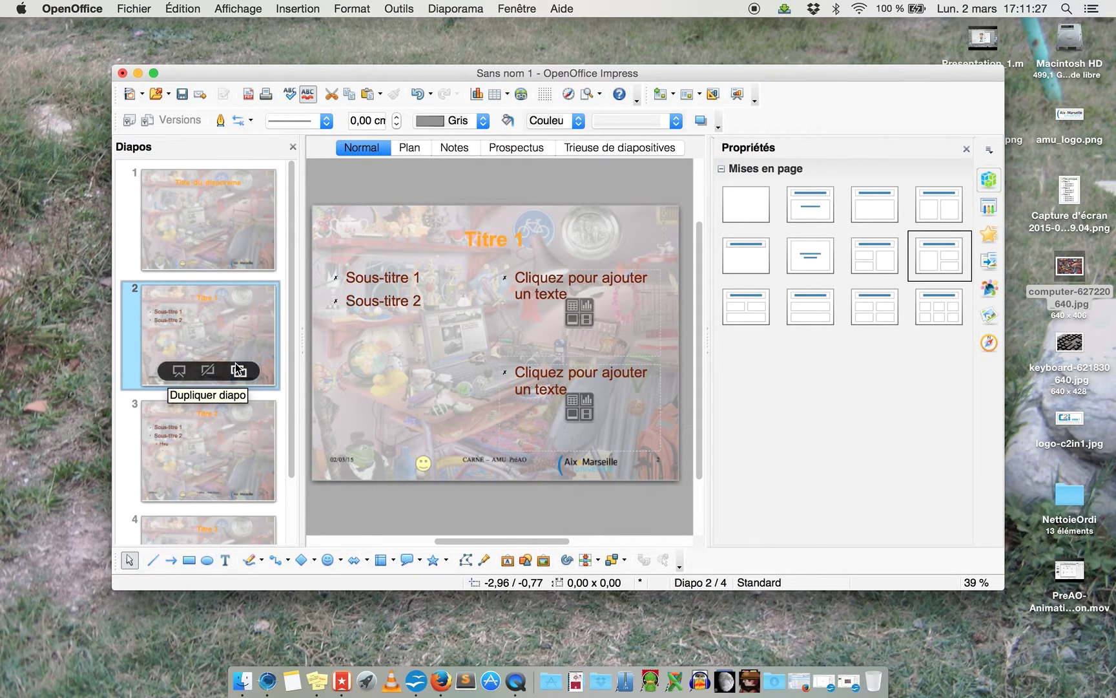
left_click(243, 437)
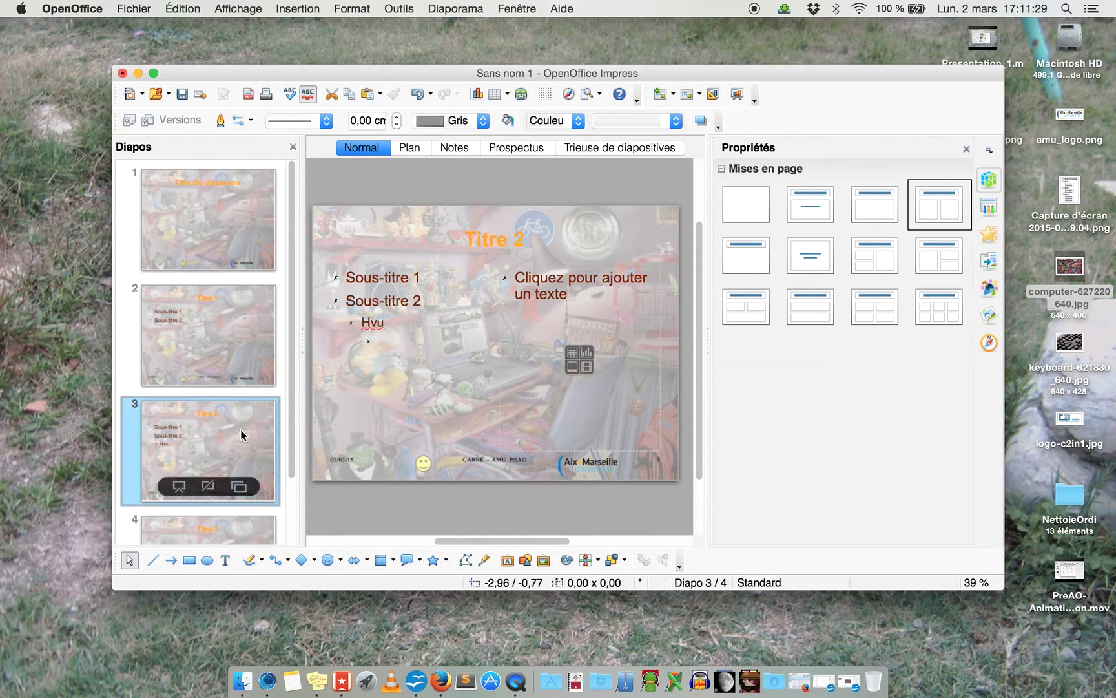
left_click(263, 524)
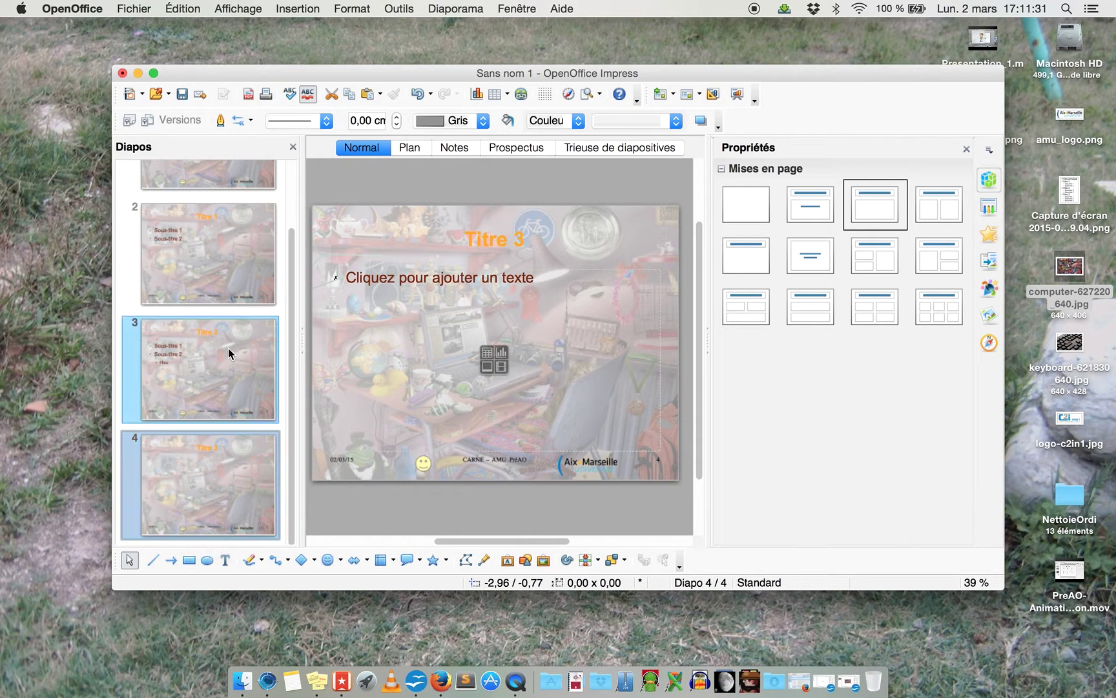
scroll(228, 348, "up", 3)
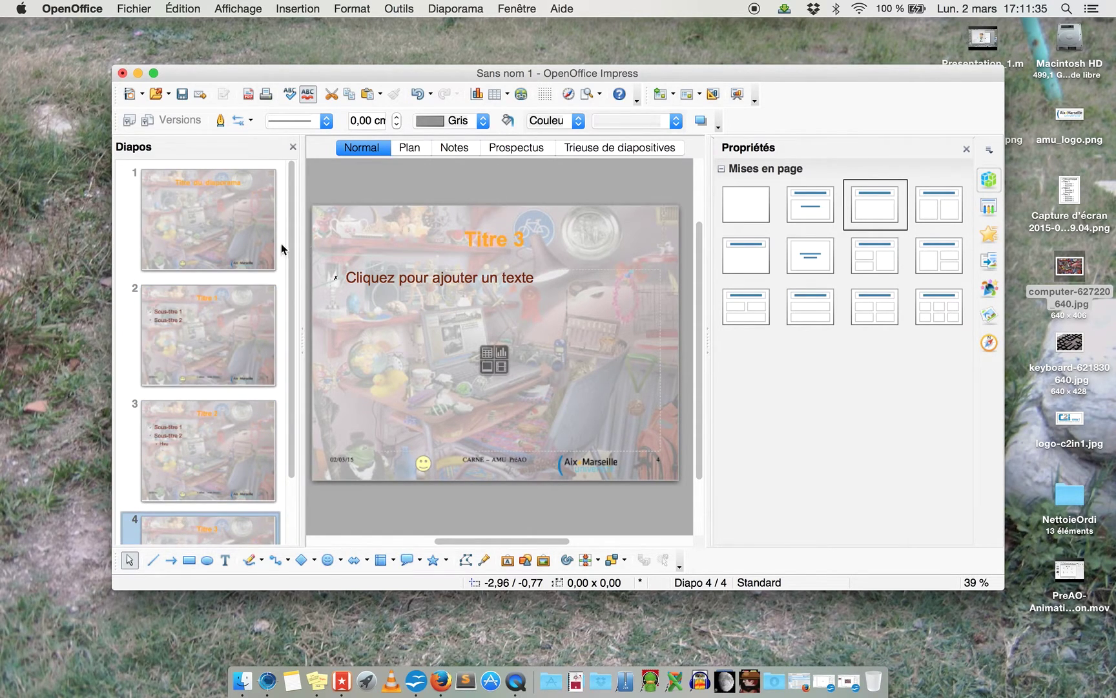
left_click(212, 191)
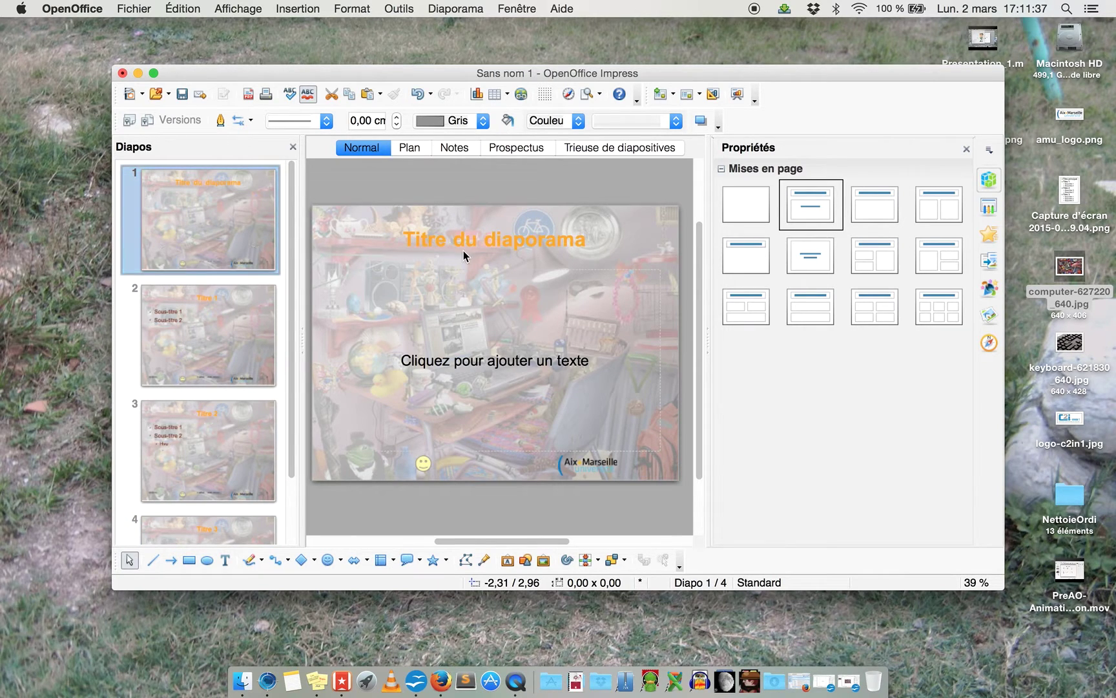
triple_click(430, 239)
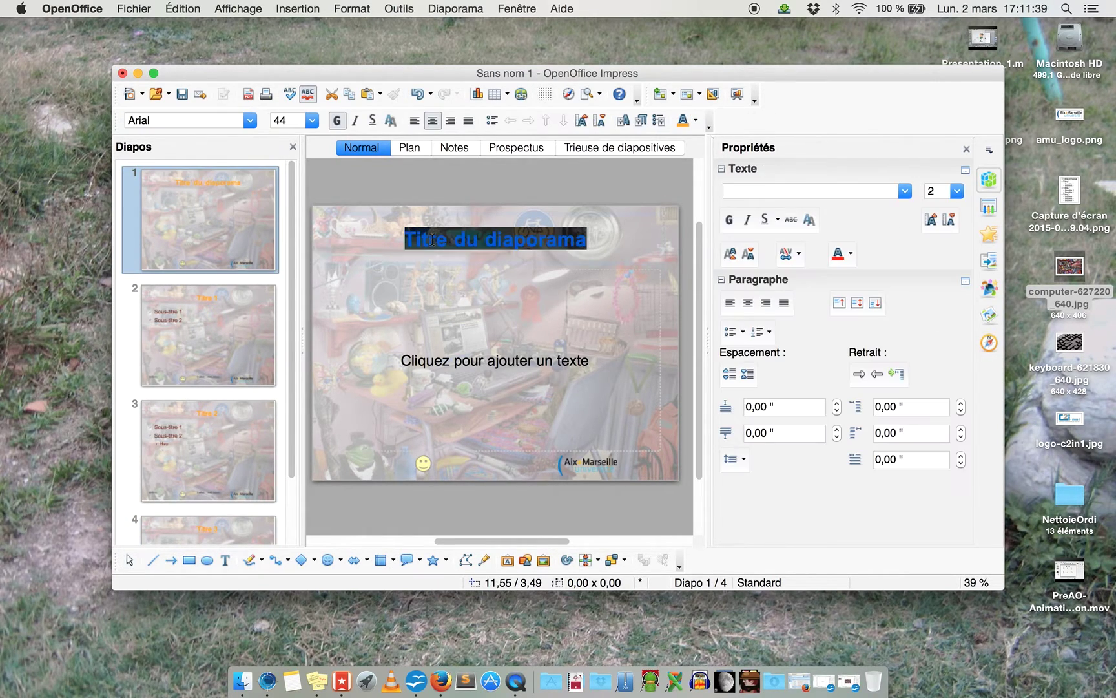
left_click(463, 299)
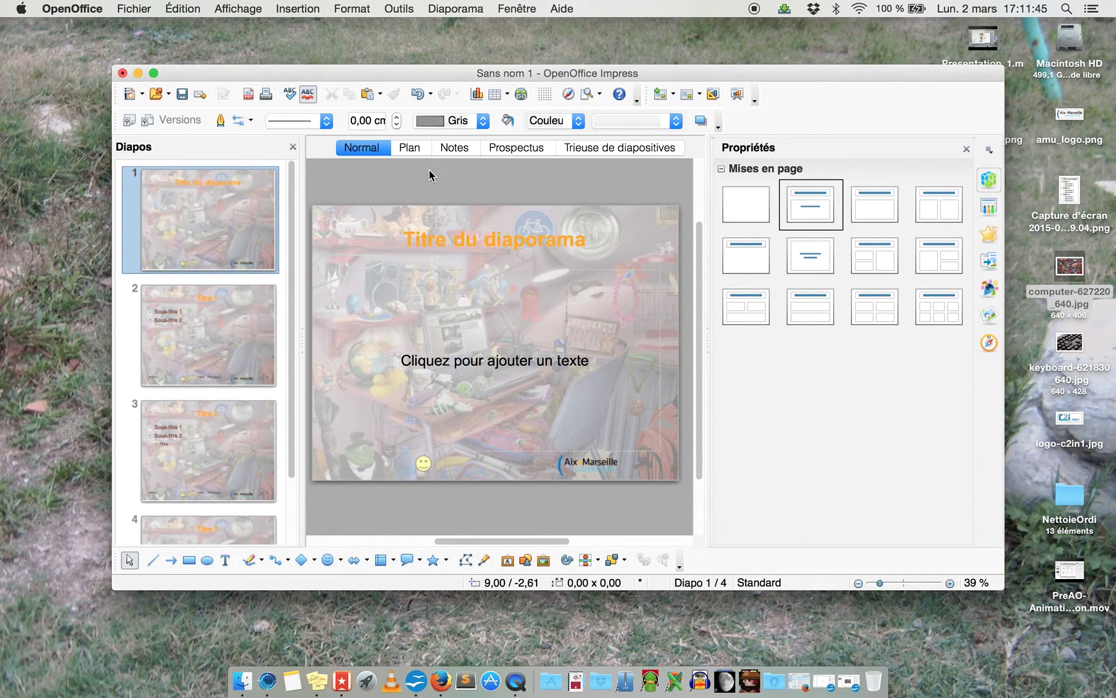
- Show the styles list and set the Titre style's font colour to Pourpre 2
left_click(127, 120)
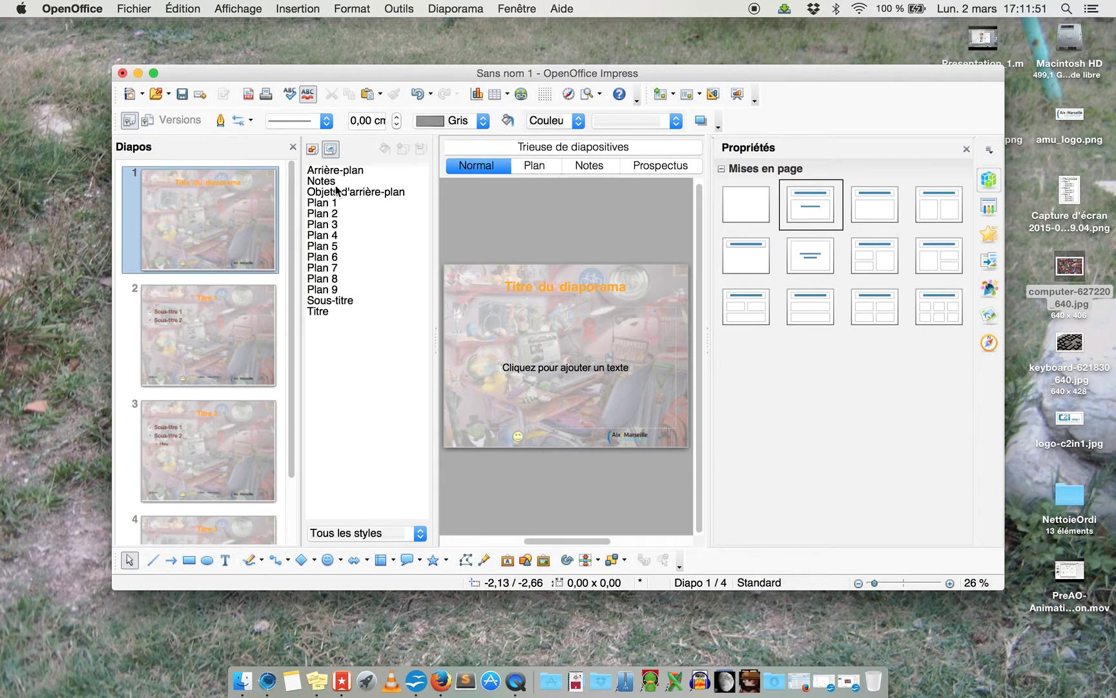
left_click(322, 311)
right_click(318, 315)
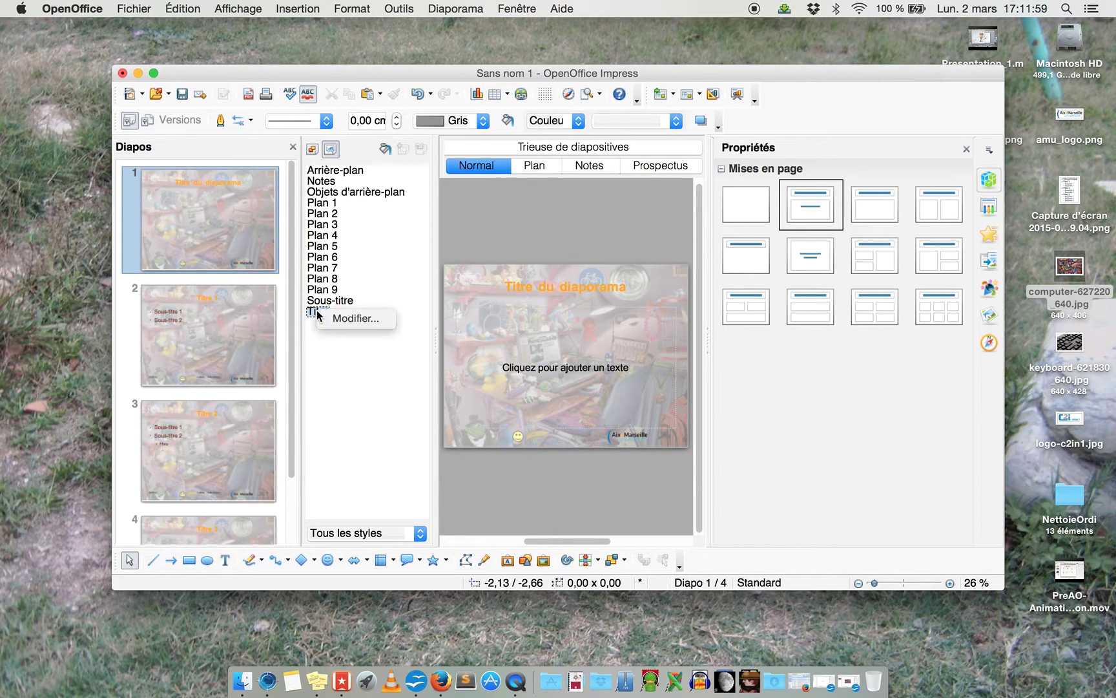
left_click(357, 317)
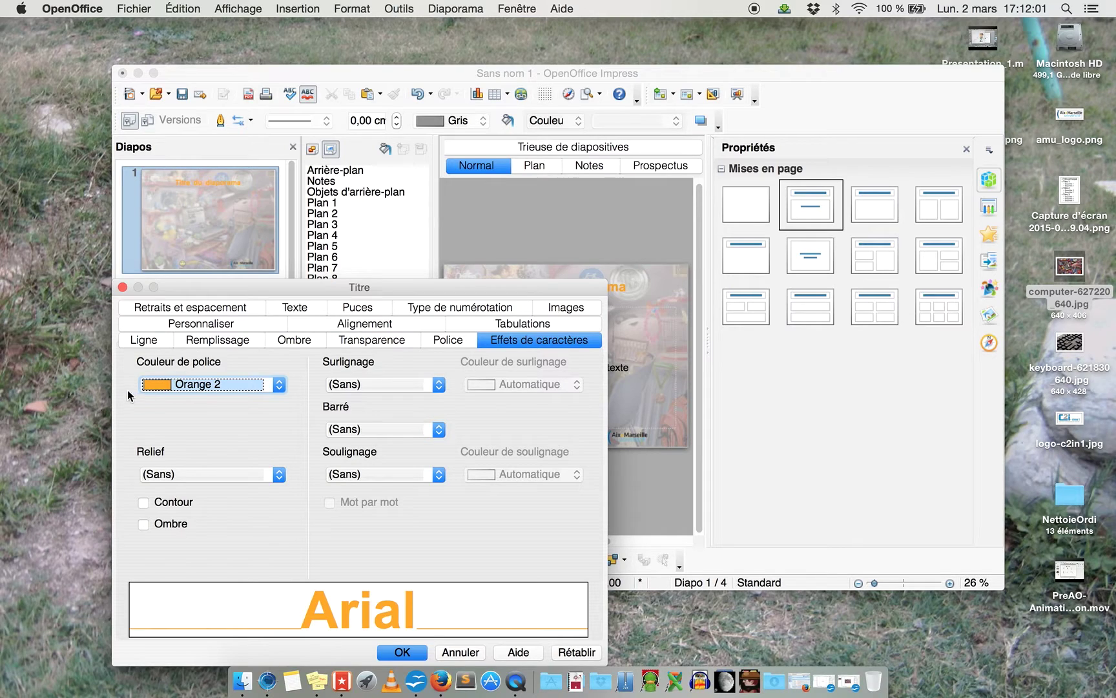
left_click(280, 384)
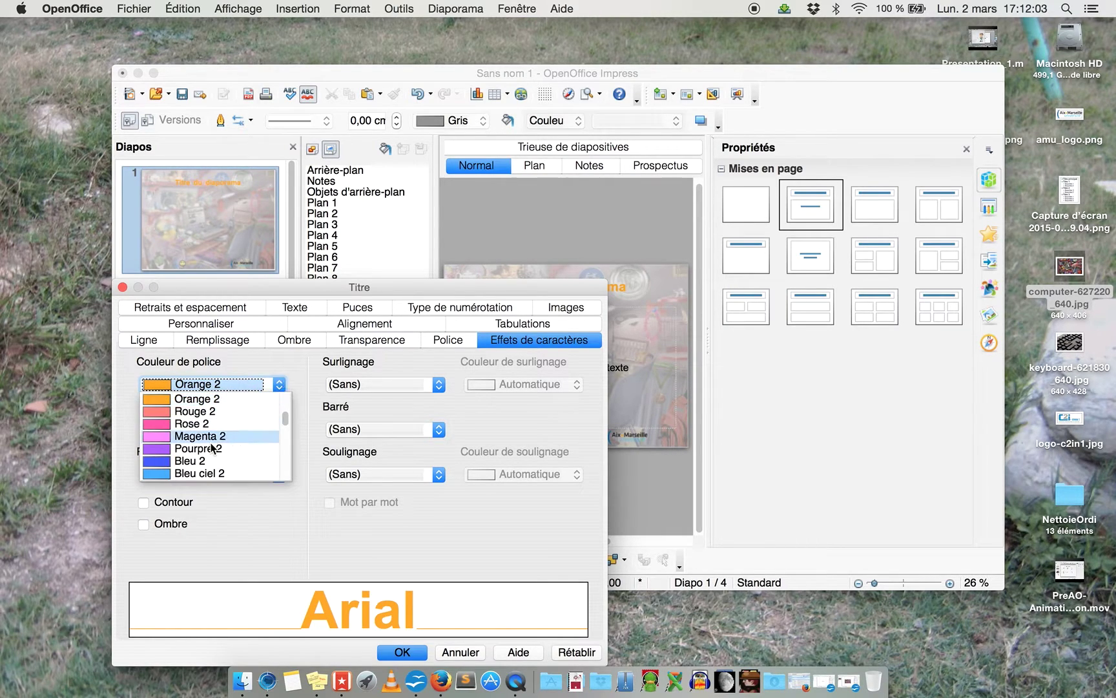
scroll(228, 413, "down", 3)
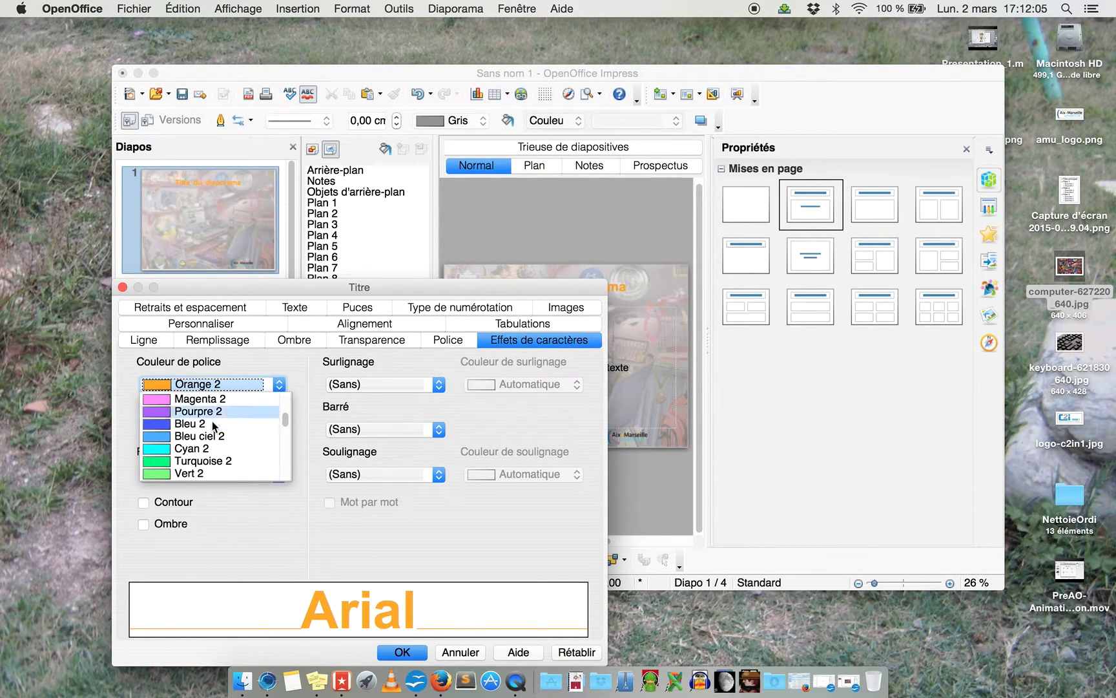
left_click(195, 415)
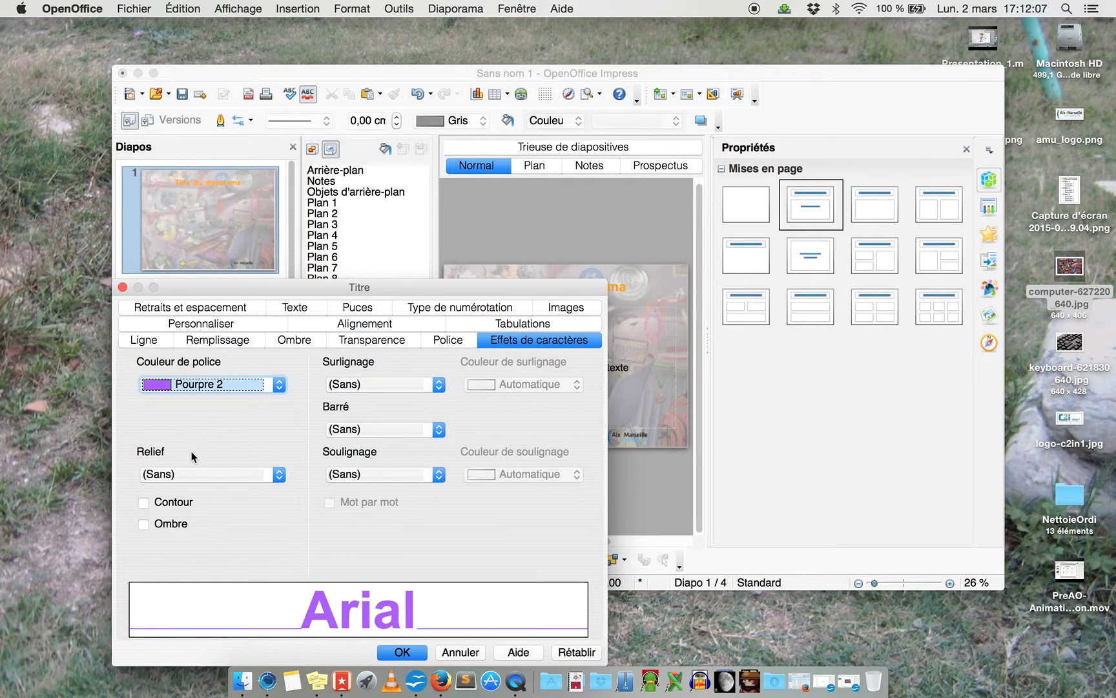
- Try the Empreinte and Relief options for the Titre style's relief effect and reset it to (Sans)
left_click(211, 474)
left_click(202, 511)
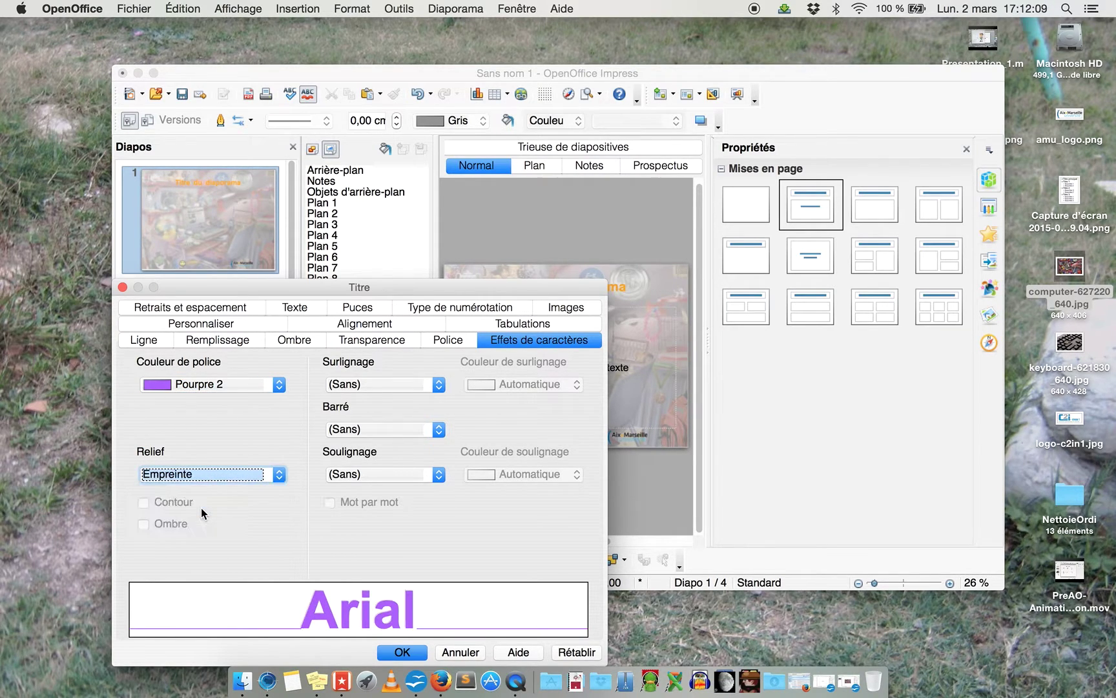
left_click(236, 474)
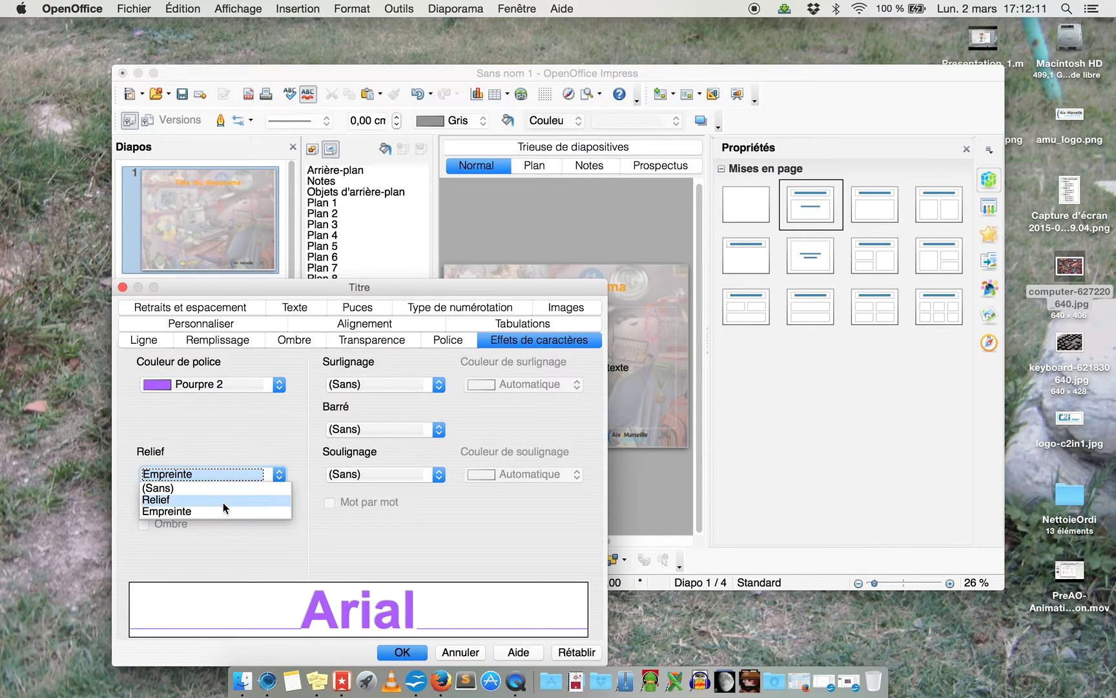
left_click(223, 503)
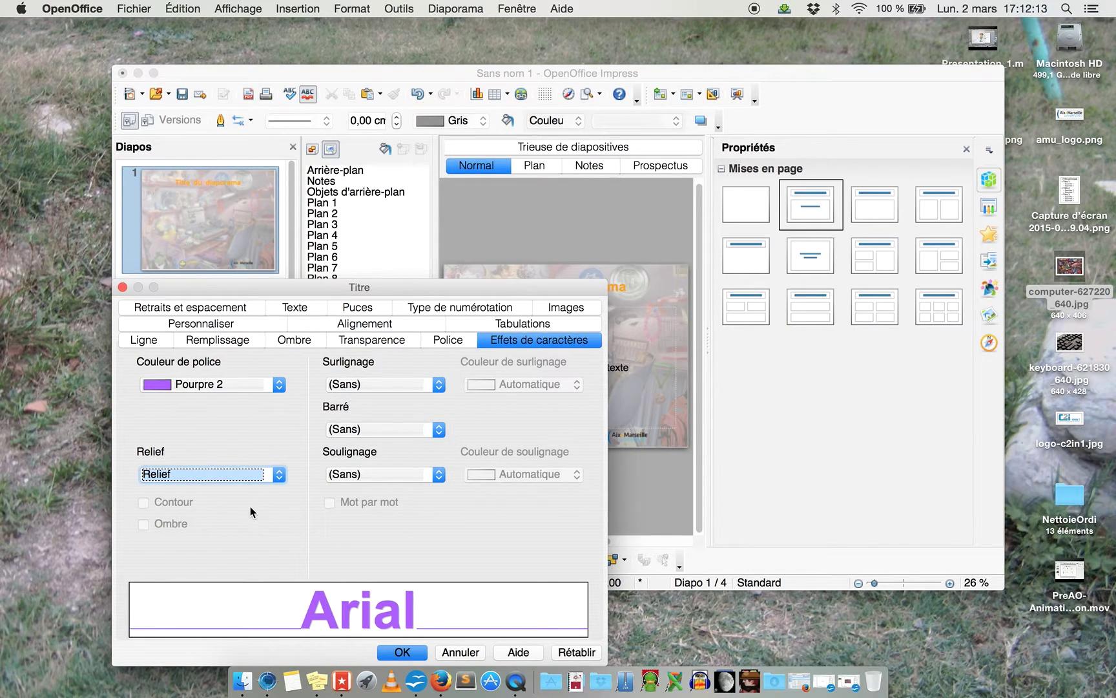
left_click(234, 474)
left_click(223, 514)
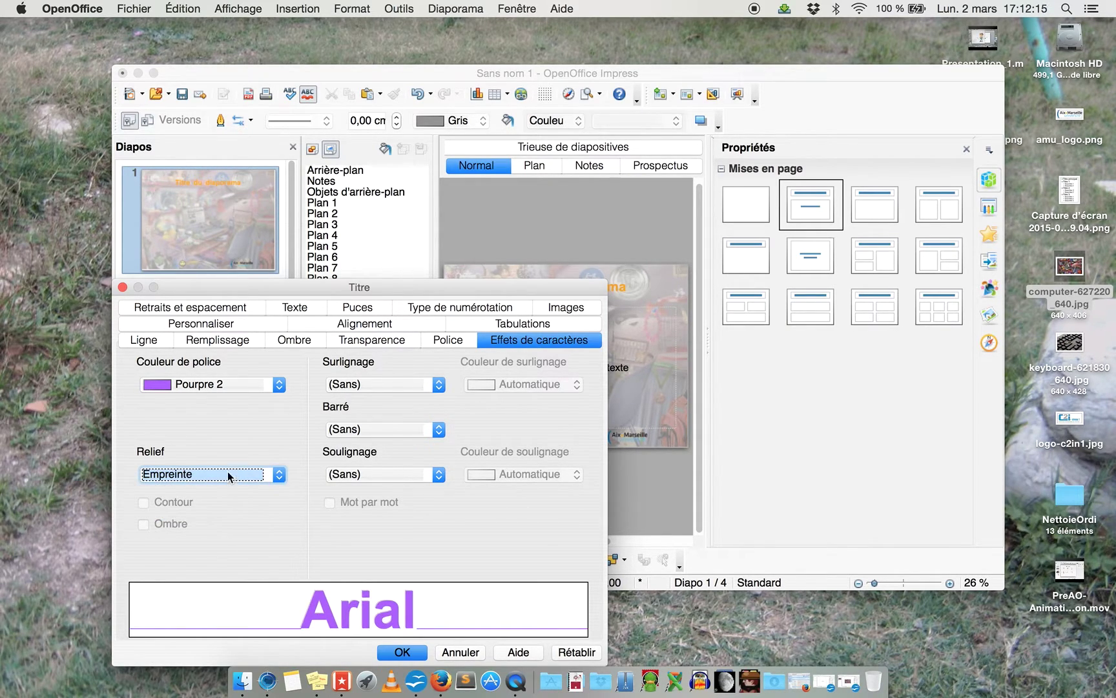
left_click(227, 475)
left_click(220, 490)
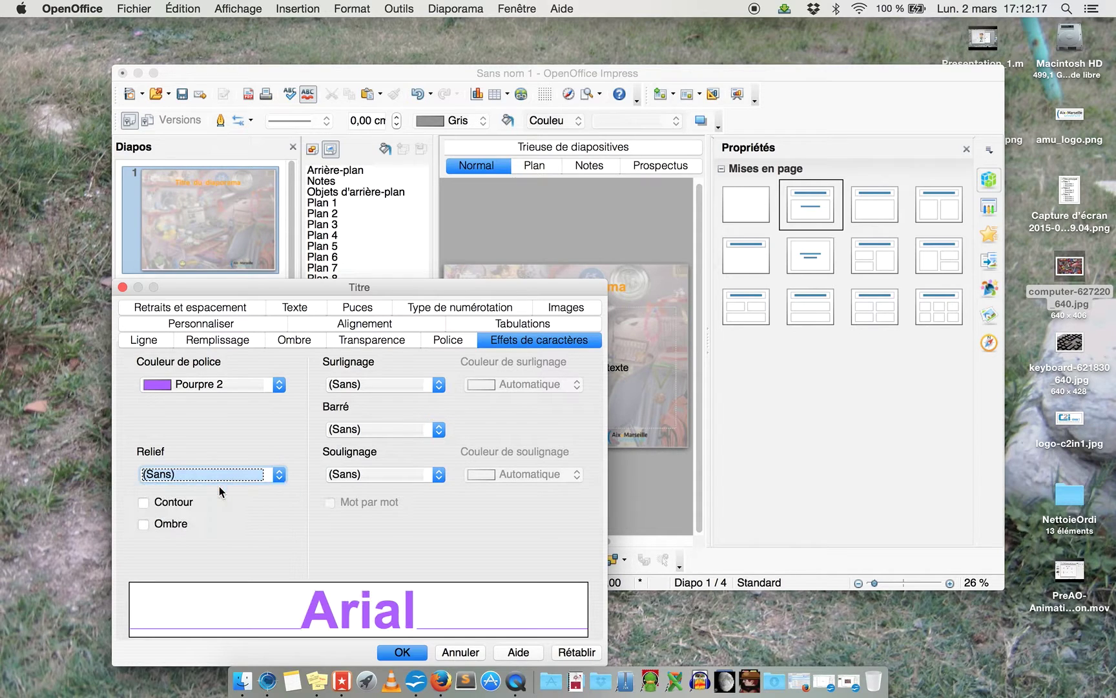
- Add a character shadow (Ombre) to the Titre style, apply the changes and check the titles across the slides
left_click(164, 525)
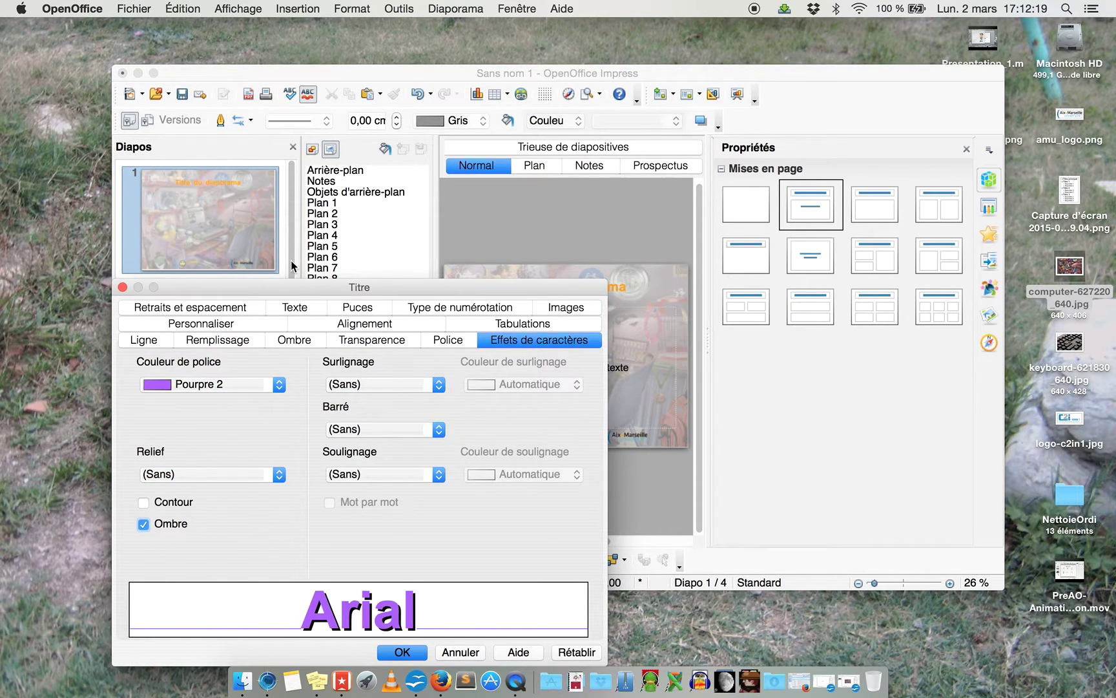
left_click_drag(299, 290, 291, 135)
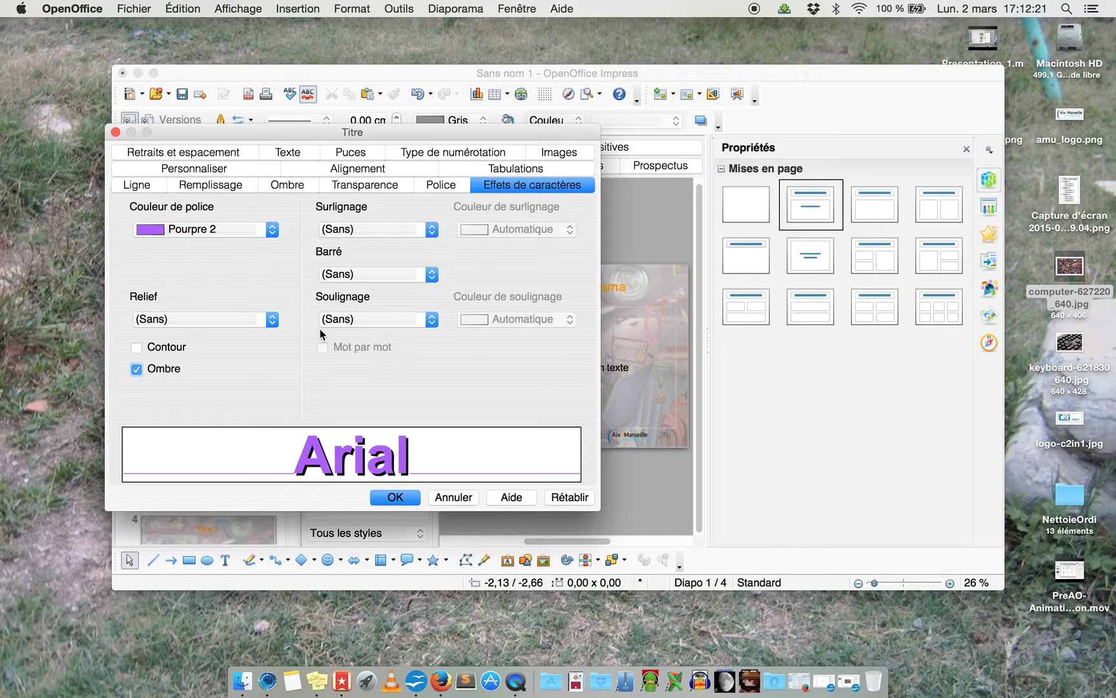
left_click(391, 499)
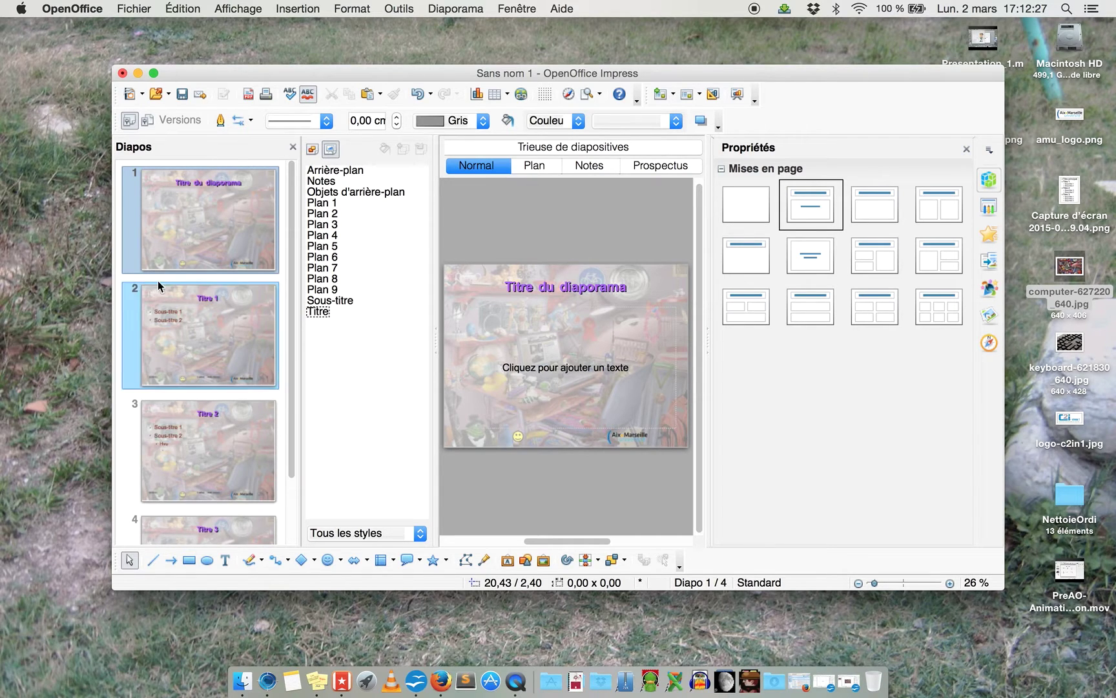
scroll(204, 449, "down", 3)
scroll(204, 448, "up", 3)
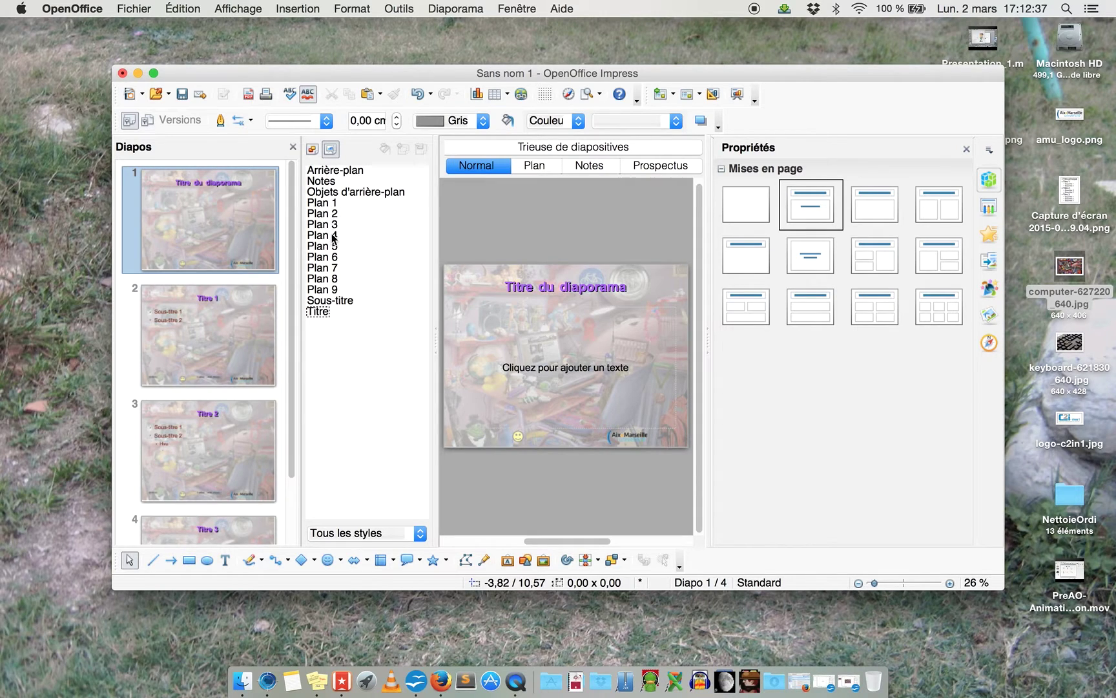
- Go to slide 2 and set the Plan 1 style's font colour to Pourpre 9
left_click(172, 314)
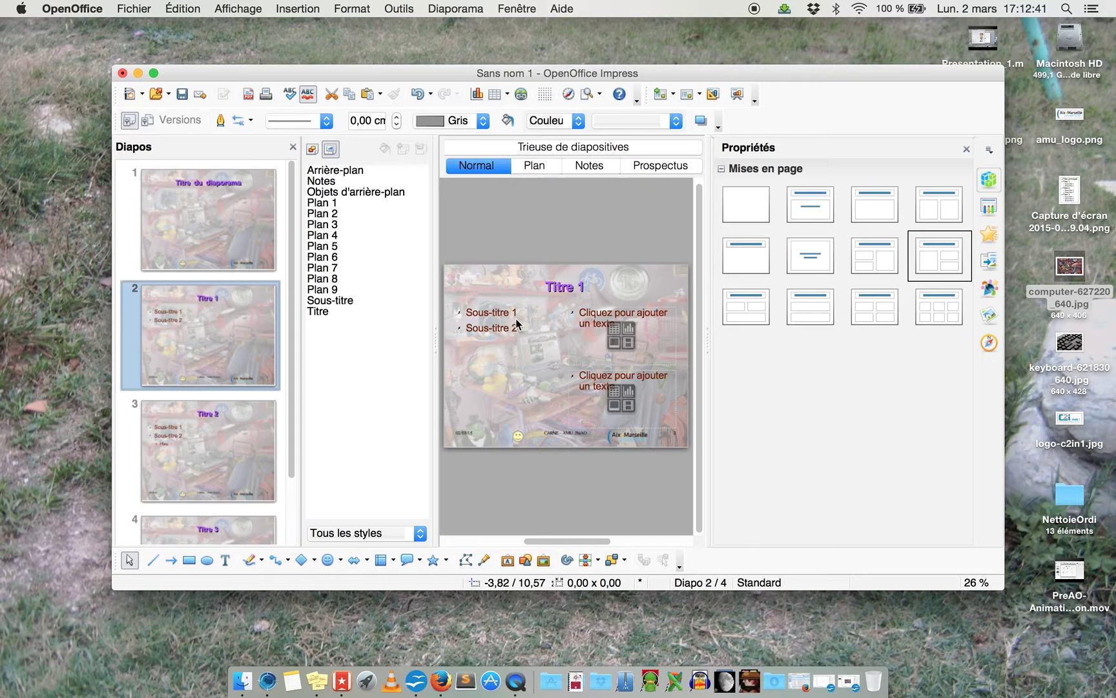
right_click(327, 201)
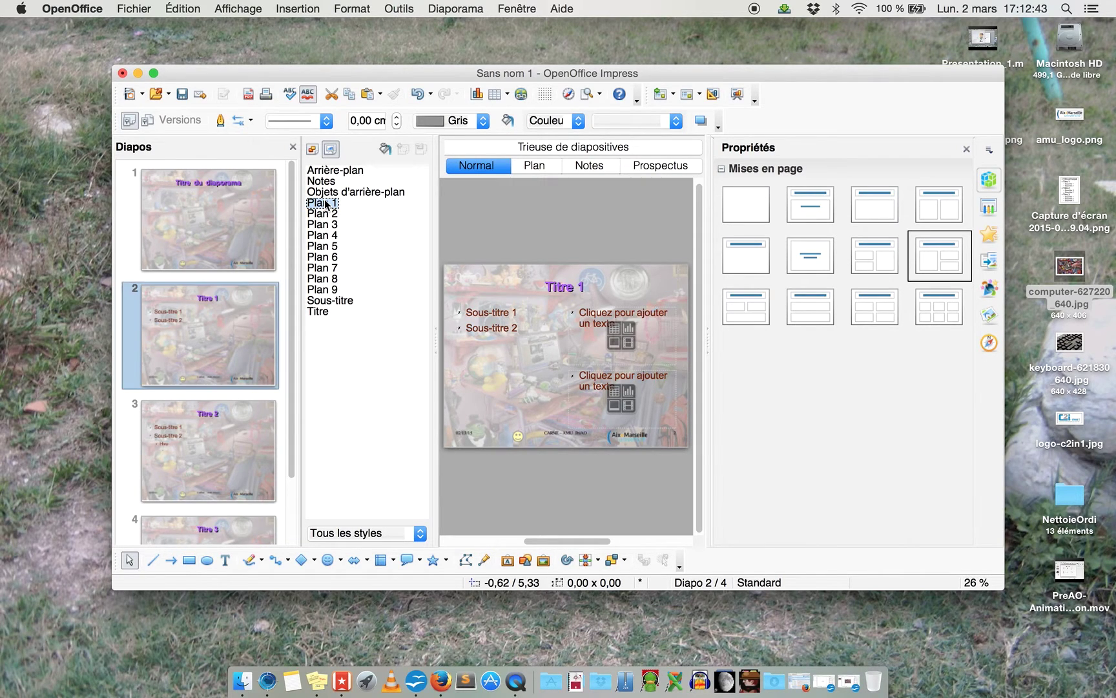
left_click(364, 208)
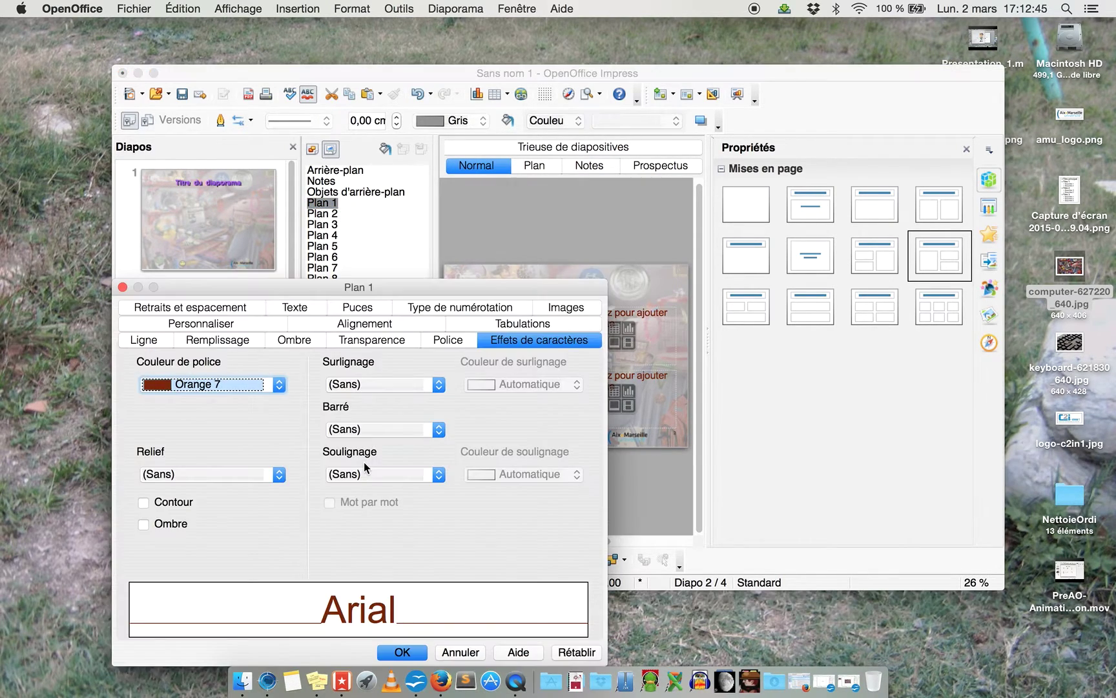
left_click(280, 381)
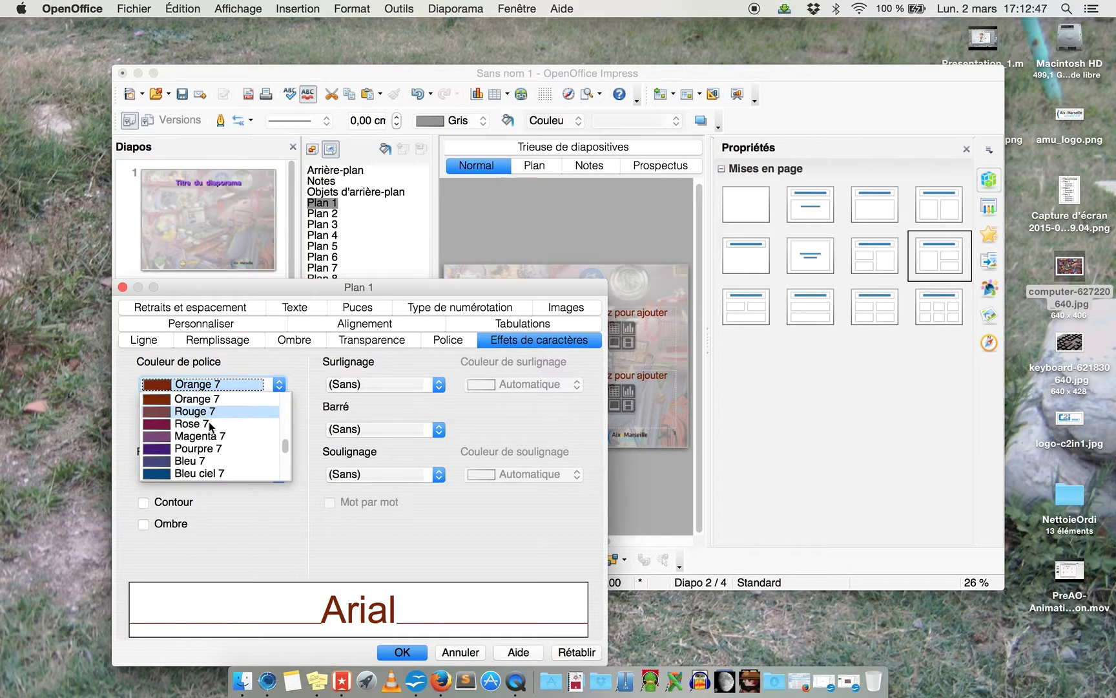
scroll(228, 431, "down", 5)
scroll(227, 431, "down", 3)
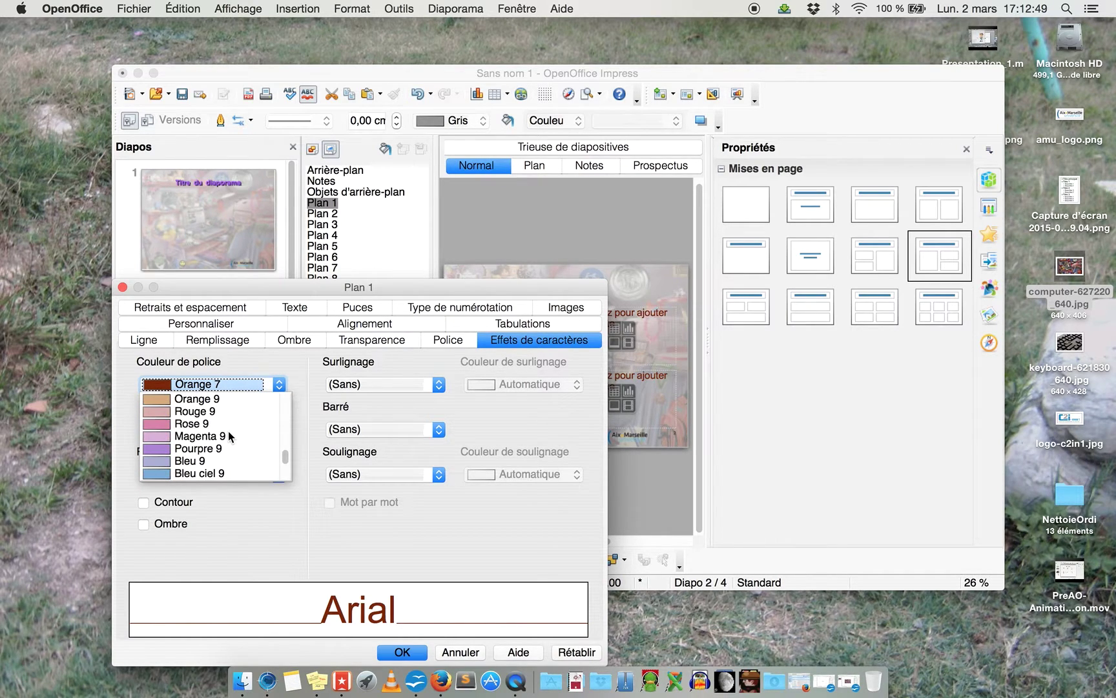
scroll(228, 431, "down", 4)
scroll(227, 431, "up", 2)
scroll(228, 431, "up", 2)
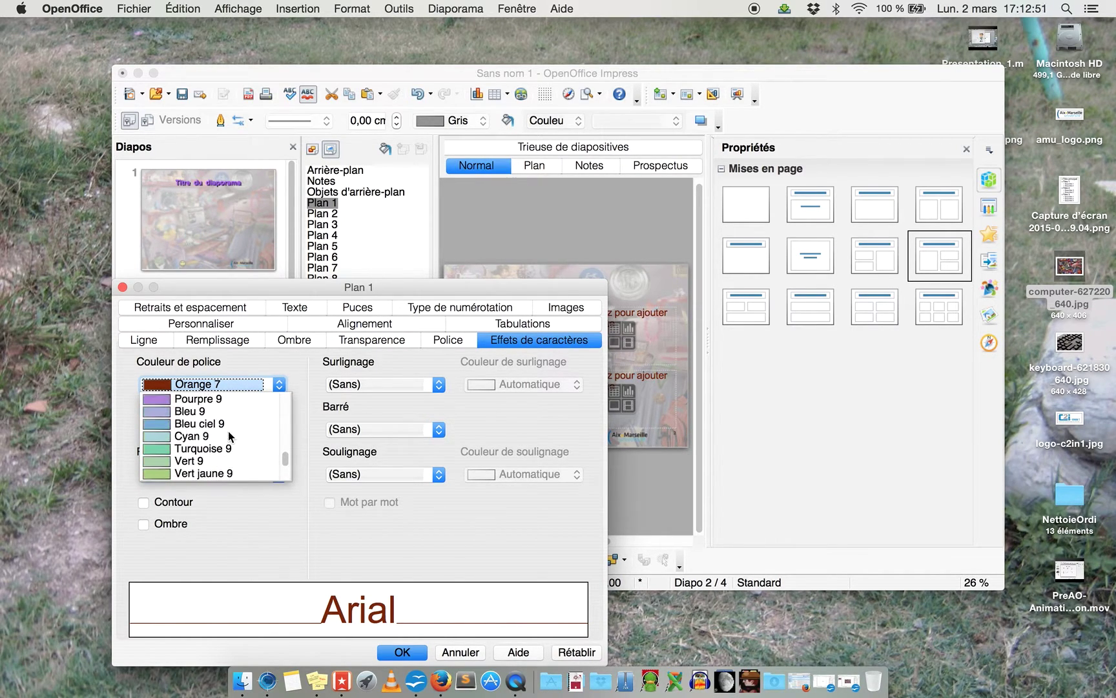
left_click(193, 400)
left_click(409, 650)
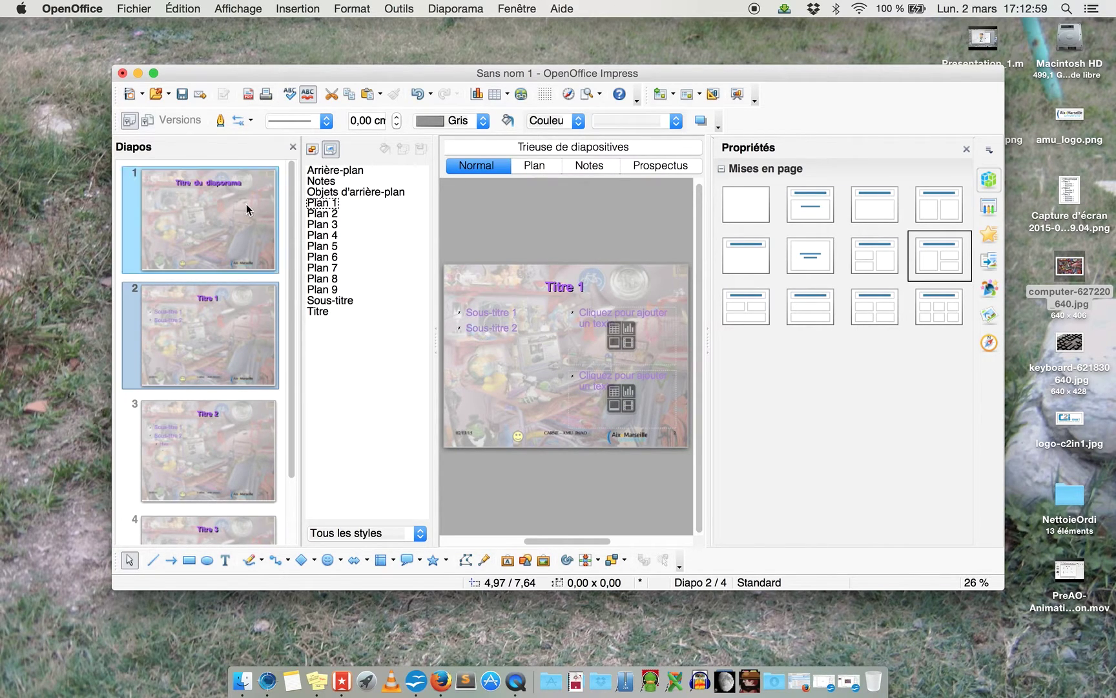
- Set the Plan 2 style's font colour to Turquoise 9
left_click(326, 215)
right_click(326, 215)
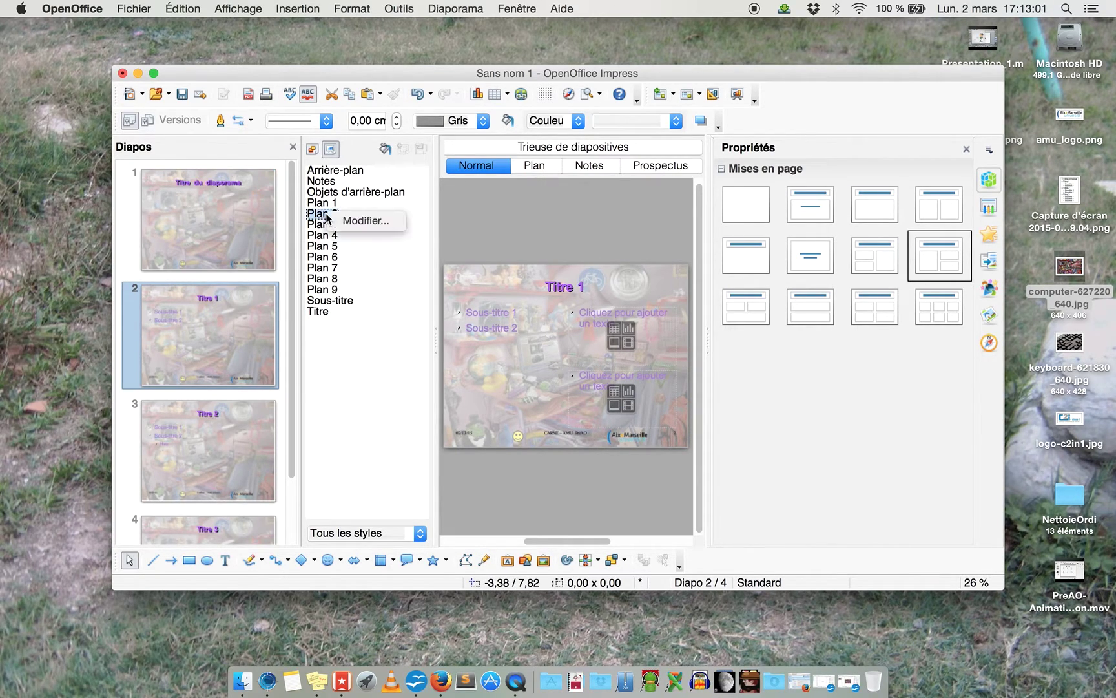
left_click(357, 222)
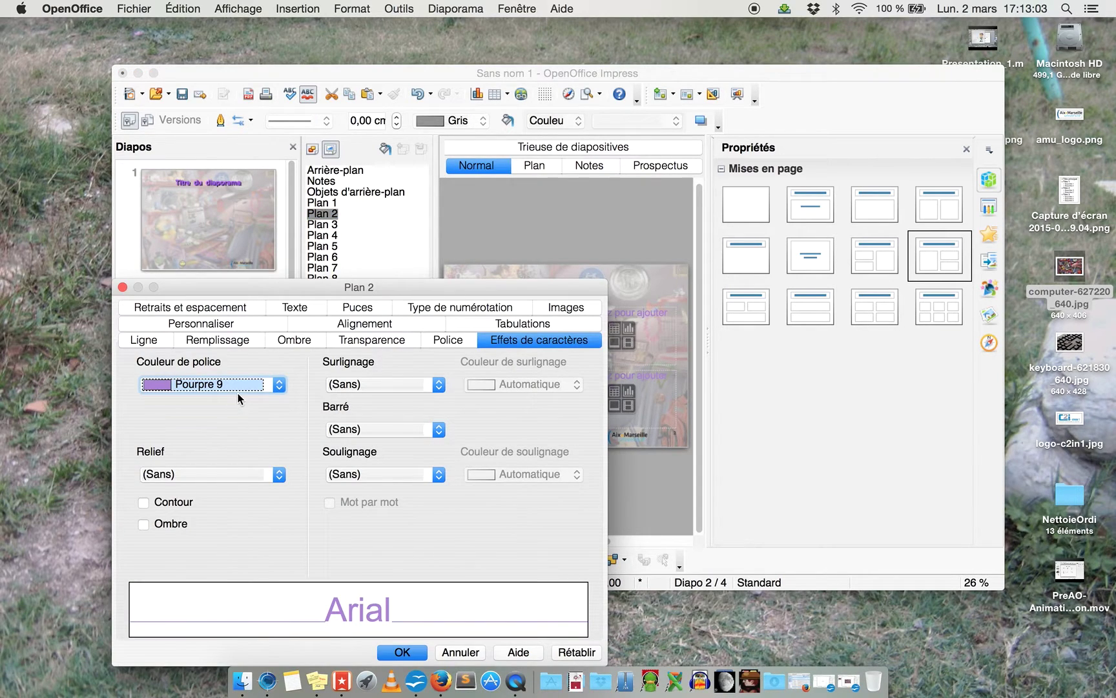
left_click(237, 390)
left_click(238, 451)
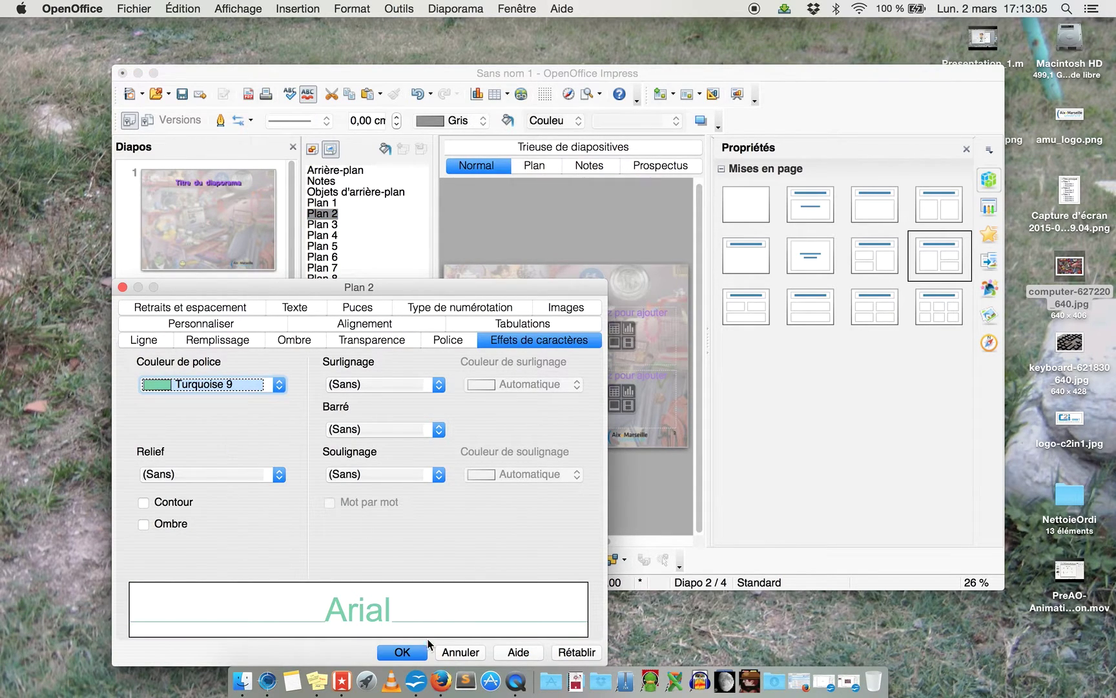
left_click(405, 653)
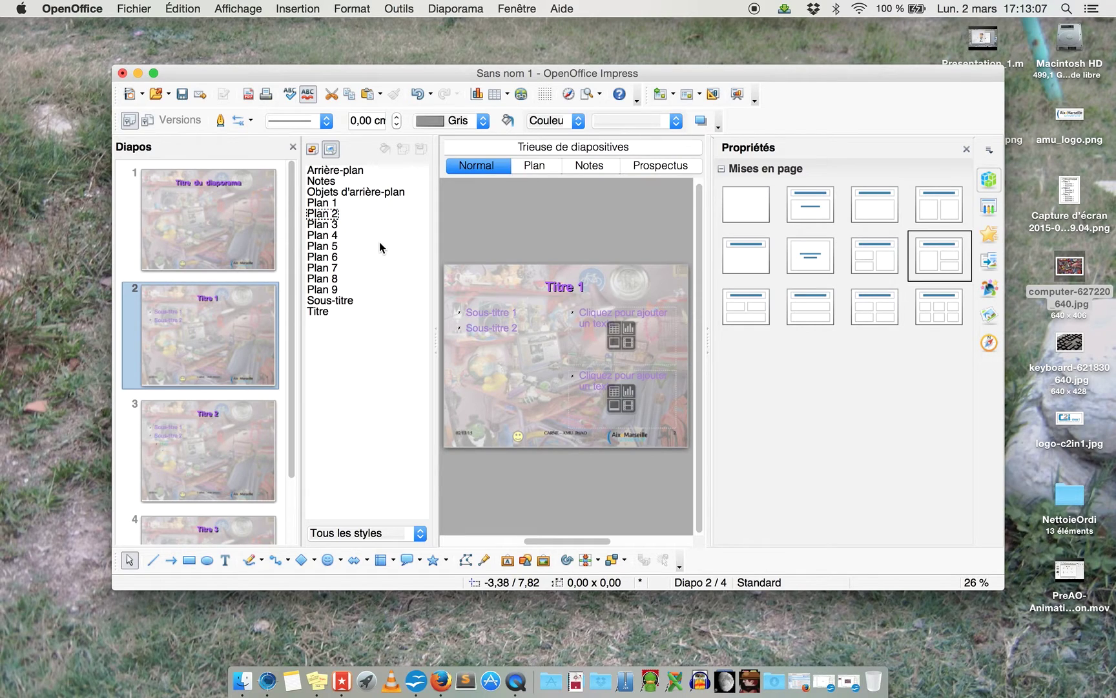
- Demote "Sous-titre 2" on slide 2 to the second outline level so it uses the Plan 2 style
mouse_move(247, 334)
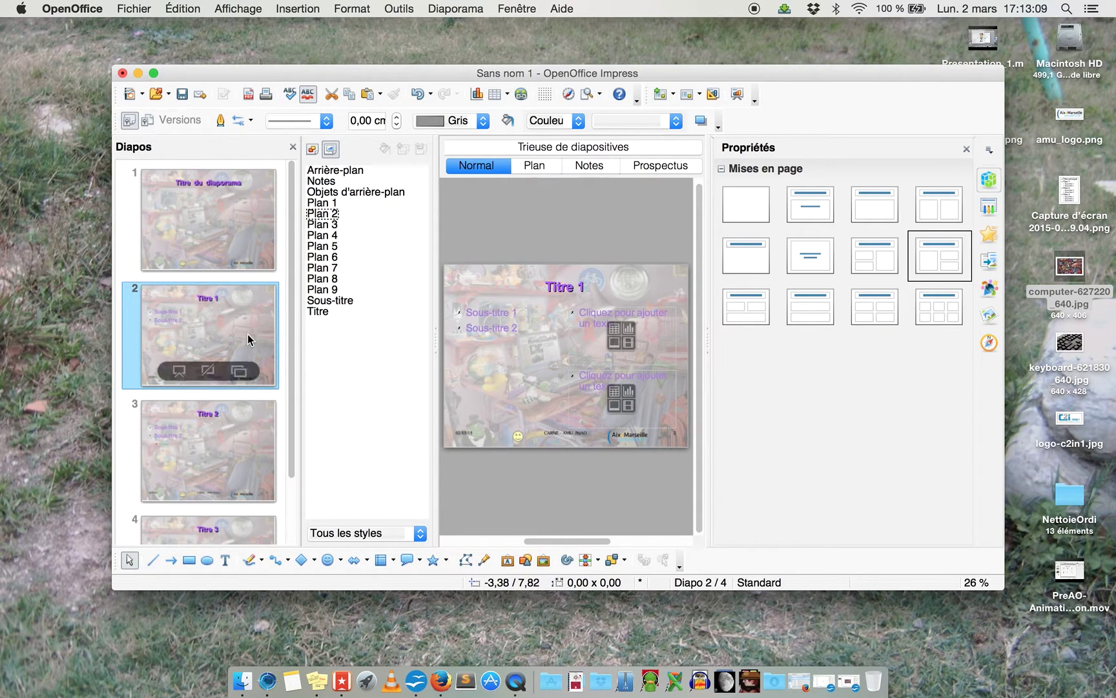
left_click(478, 329)
left_click(465, 328)
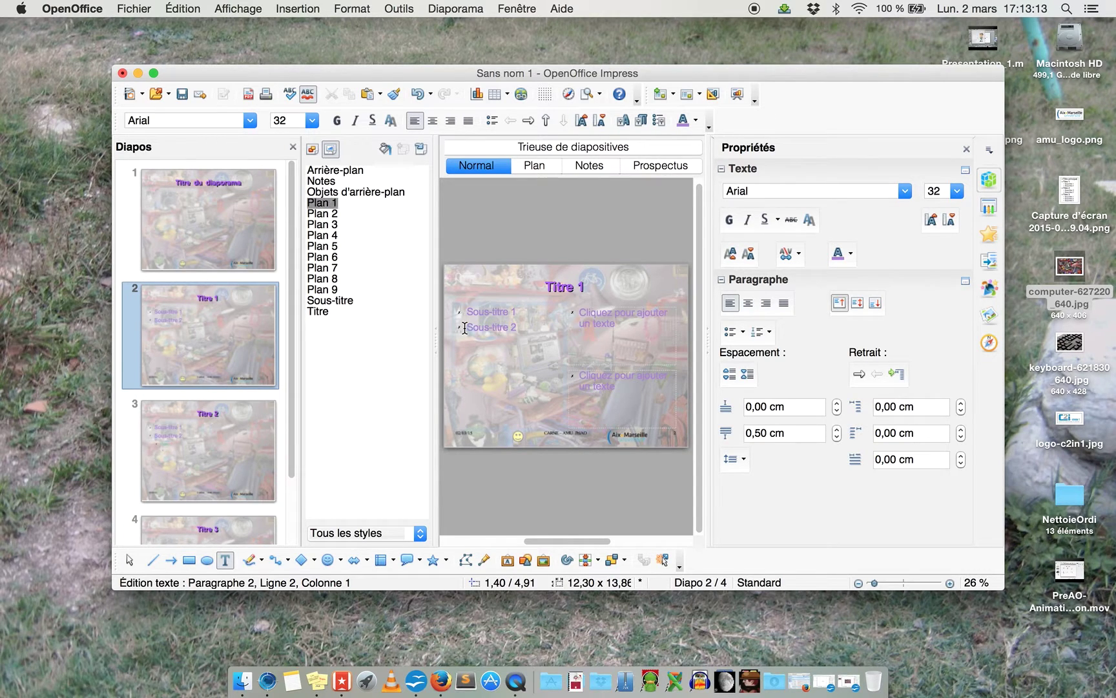
triple_click(465, 328)
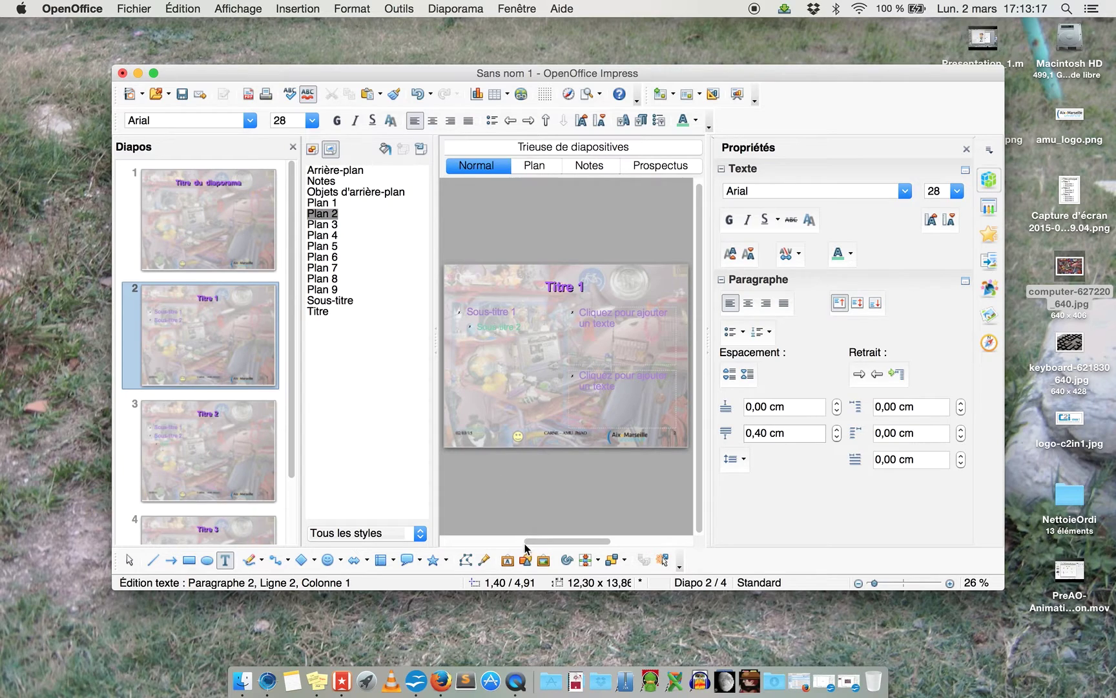
left_click(535, 502)
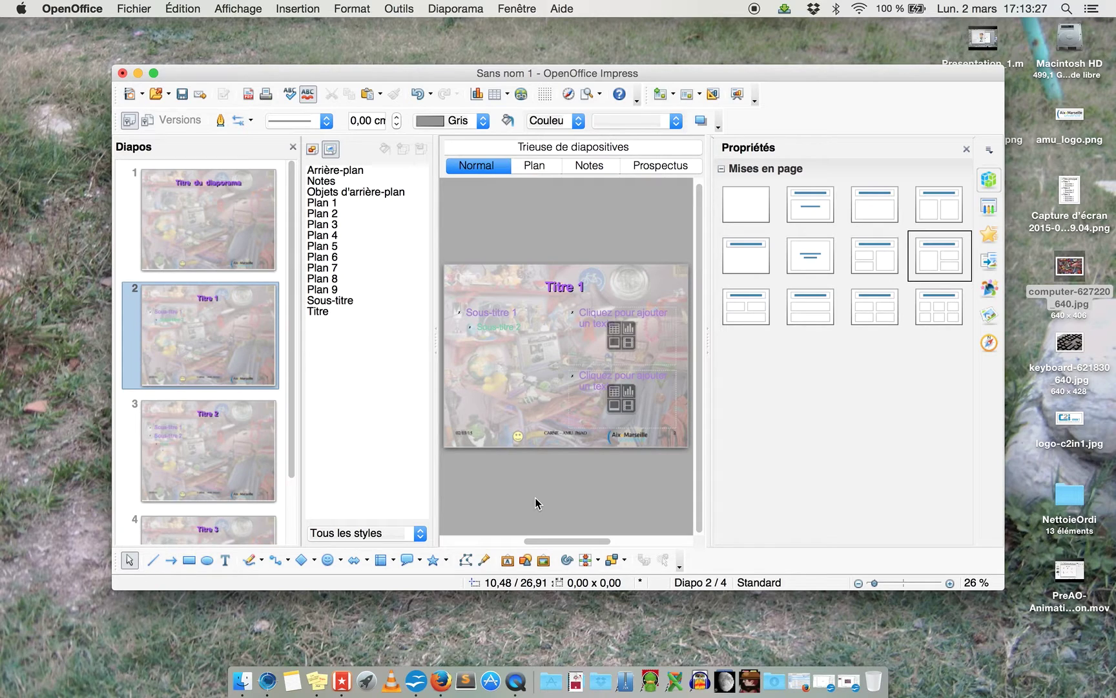
- Review the master elements (Éléments du masque) and keep the Date/heure, Pied de page and Numéro de diapo placeholders enabled
left_click(278, 8)
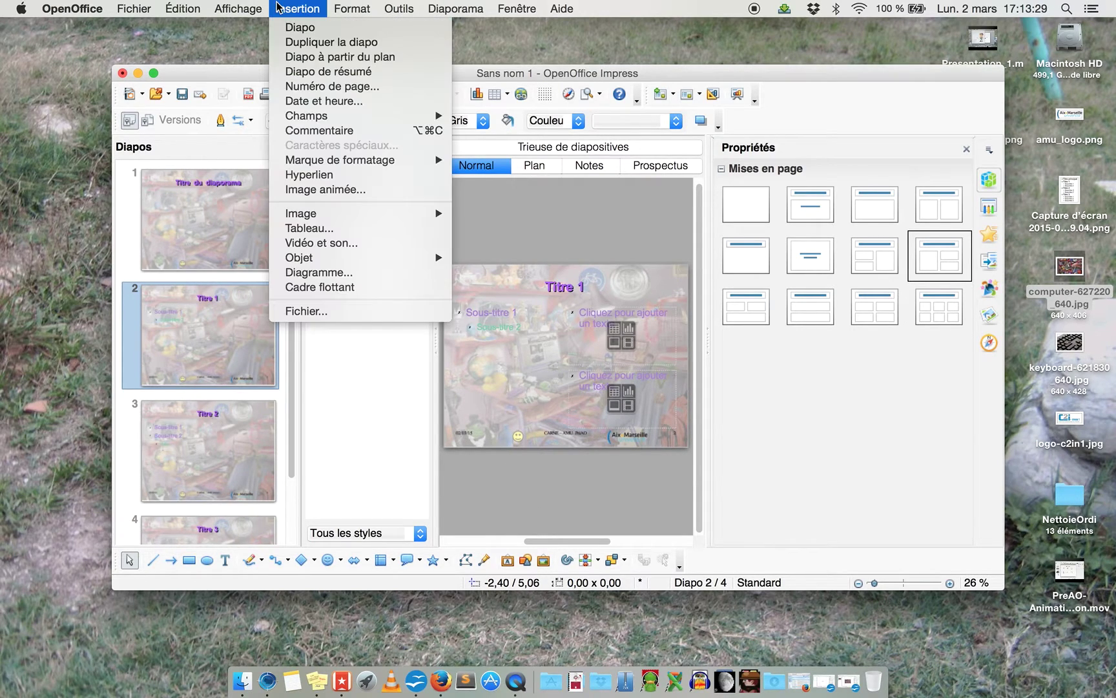
mouse_move(352, 113)
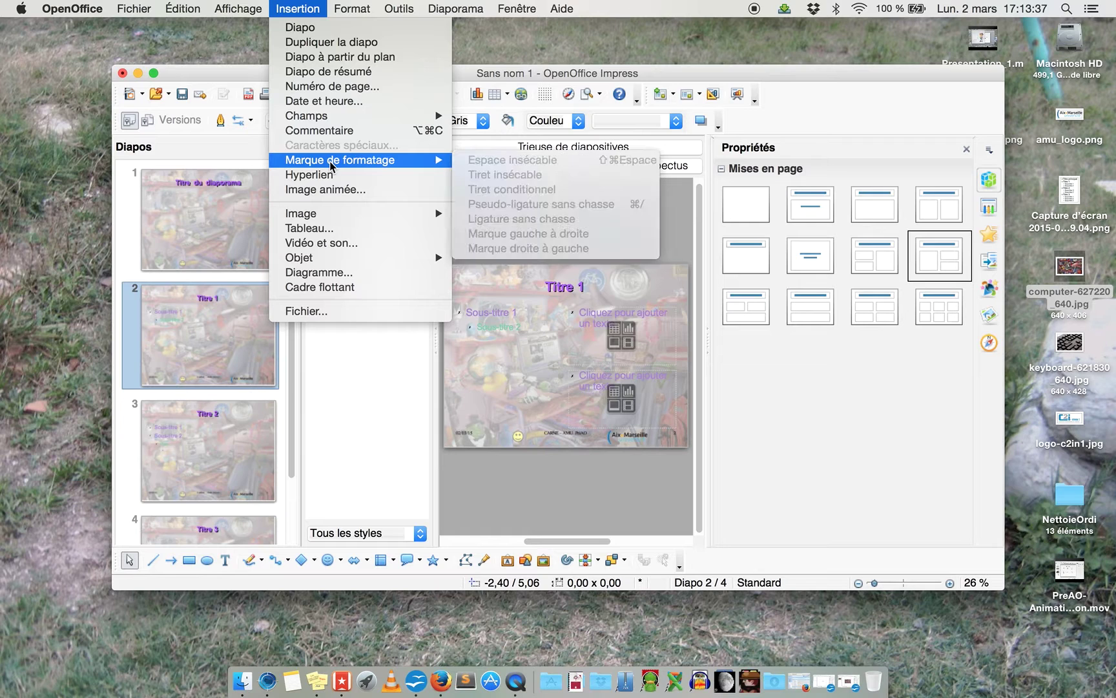
mouse_move(234, 8)
mouse_move(291, 132)
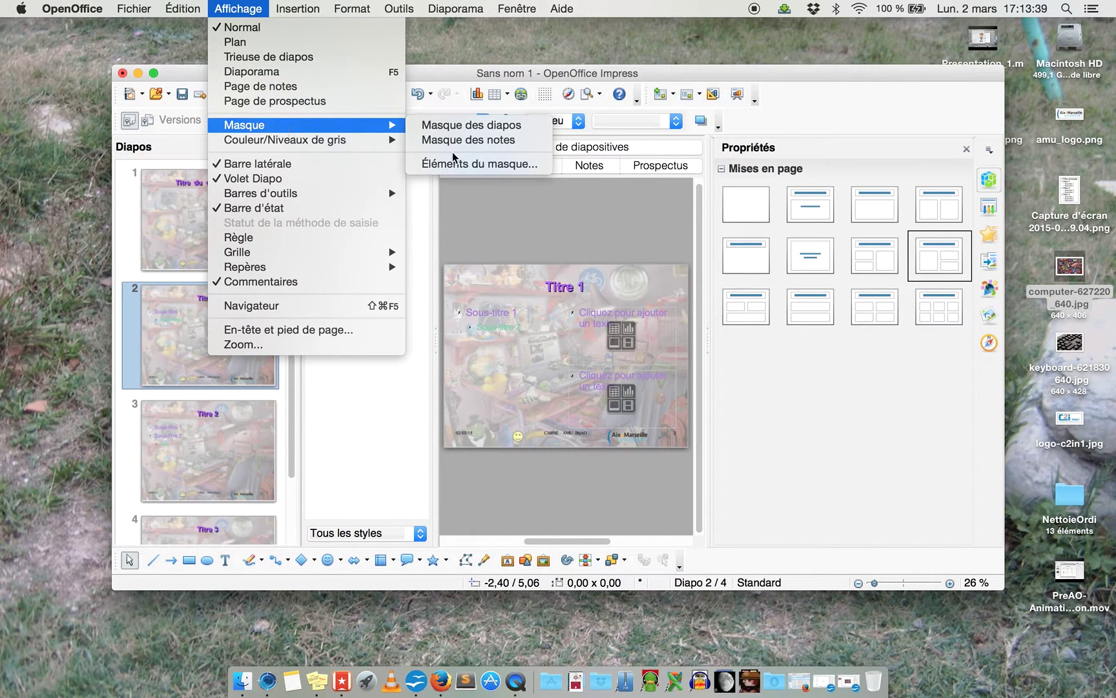
left_click(468, 165)
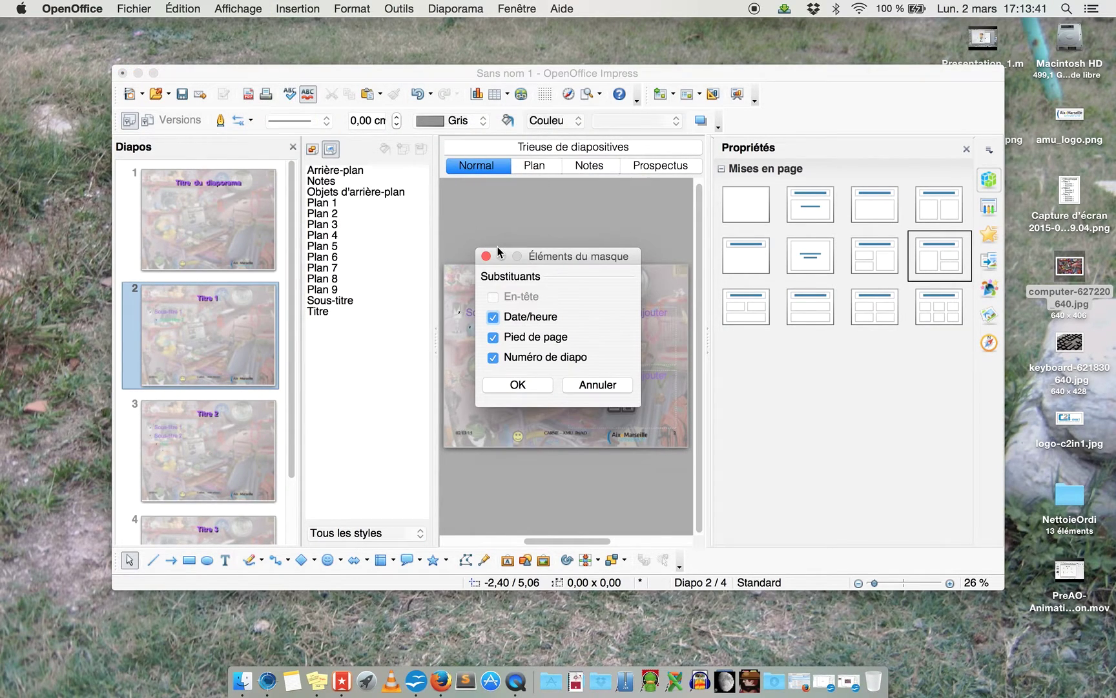
left_click(258, 8)
mouse_move(280, 127)
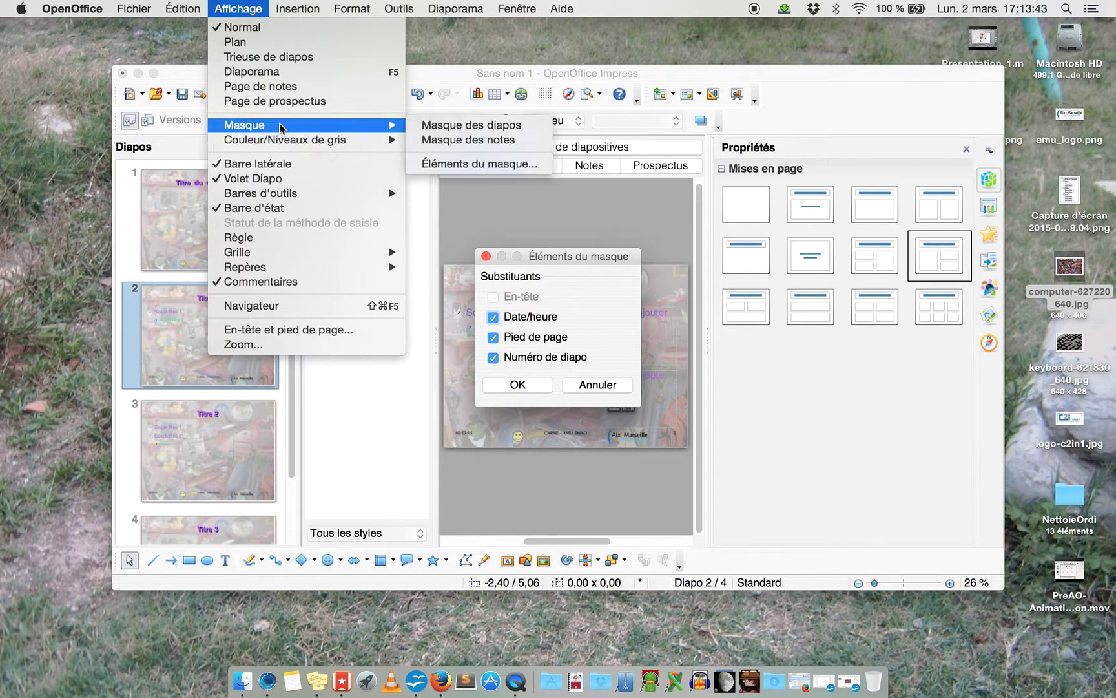
left_click(603, 256)
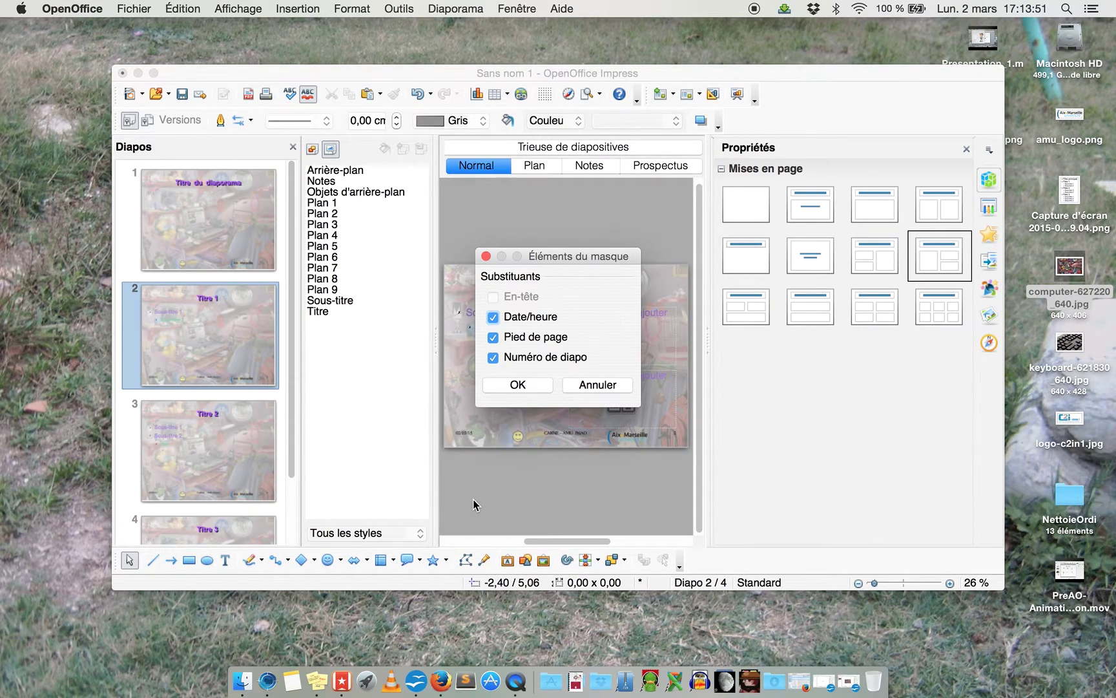
left_click(518, 385)
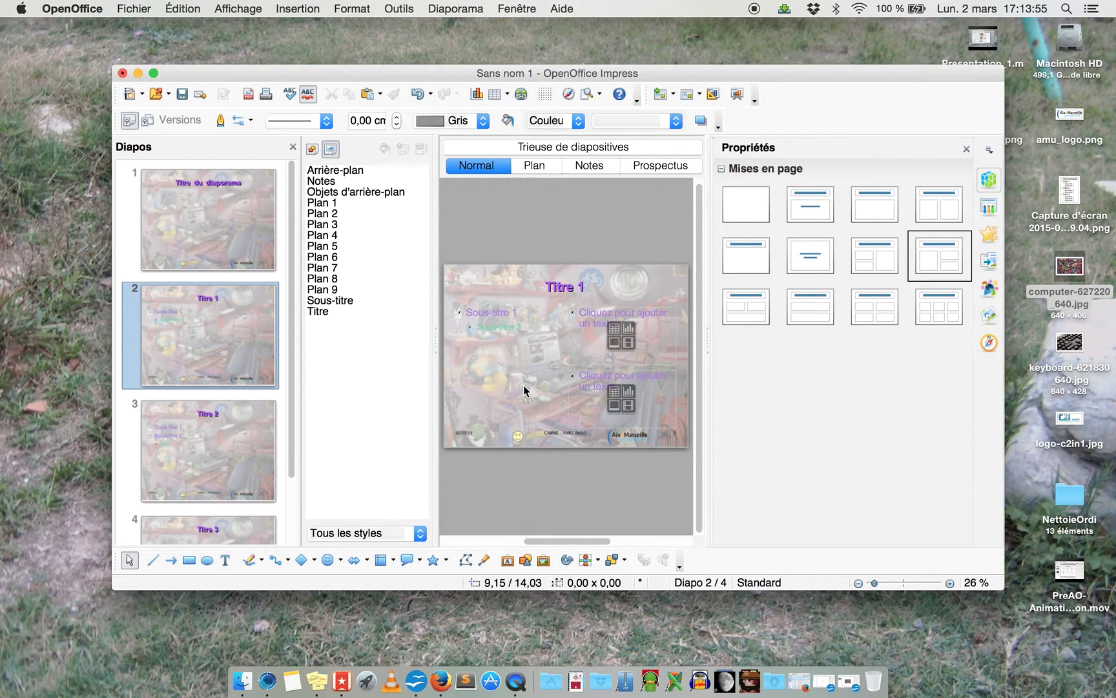